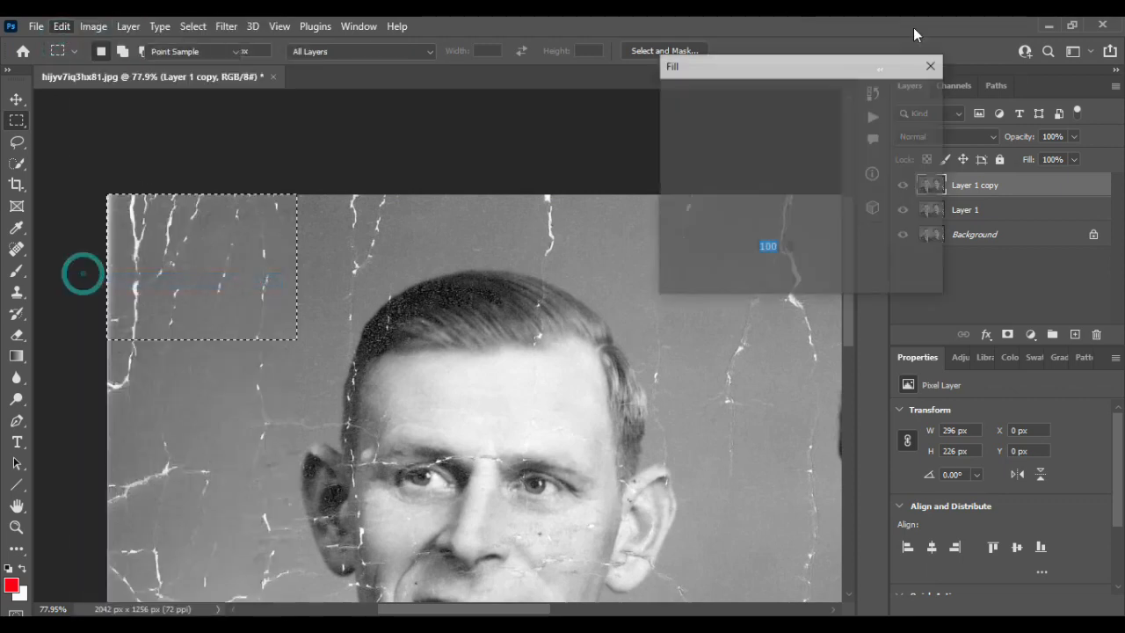
# Fill the selected upper-left corner, and fill a tall rectangular area about 200 × 737 px down the photo's left edge to remove its cracks
pyautogui.click(904, 96)
pyautogui.hotkey('ctrl', 'd')
pyautogui.scroll(-1, 99, 239)
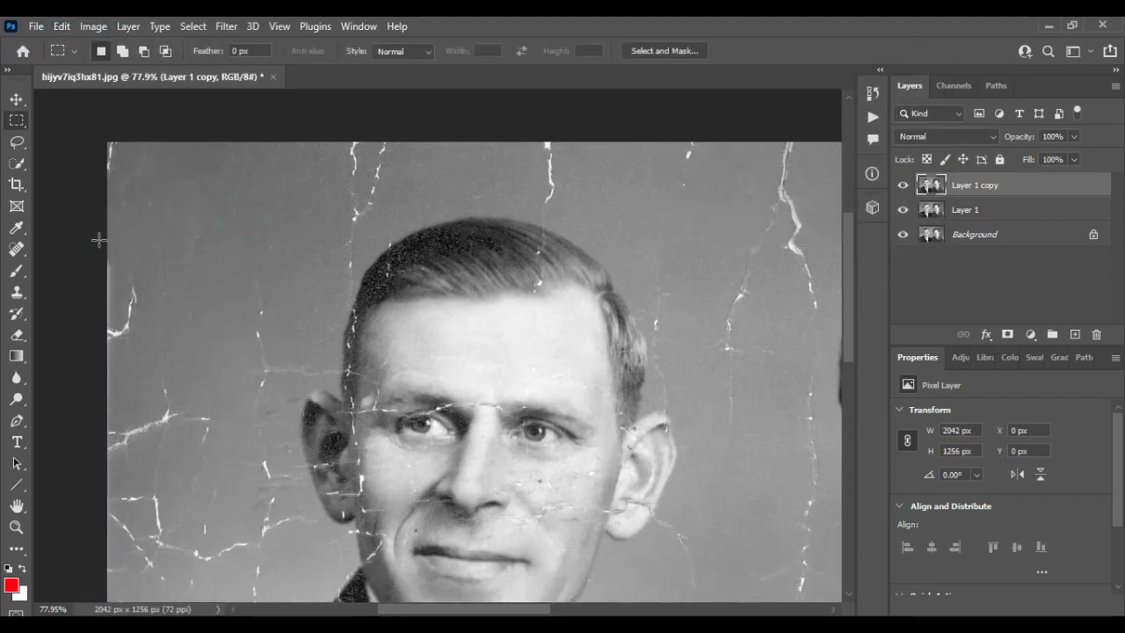
pyautogui.scroll(-3, 143, 195)
pyautogui.moveTo(83, 129); pyautogui.dragTo(213, 510)
pyautogui.click(62, 25)
pyautogui.click(82, 274)
pyautogui.click(911, 97)
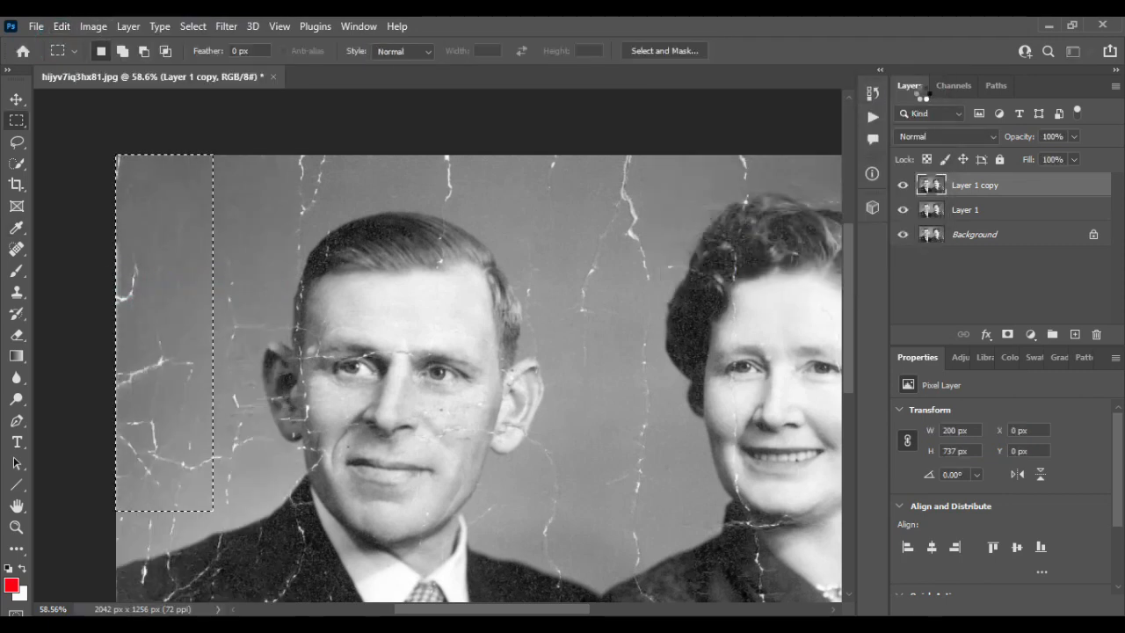
pyautogui.moveTo(116, 145); pyautogui.dragTo(788, 178)
pyautogui.hotkey('ctrl', 'd')
# Lasso the cracks along the photo's top edge above the man, adding each outline to one selection
pyautogui.press('l')
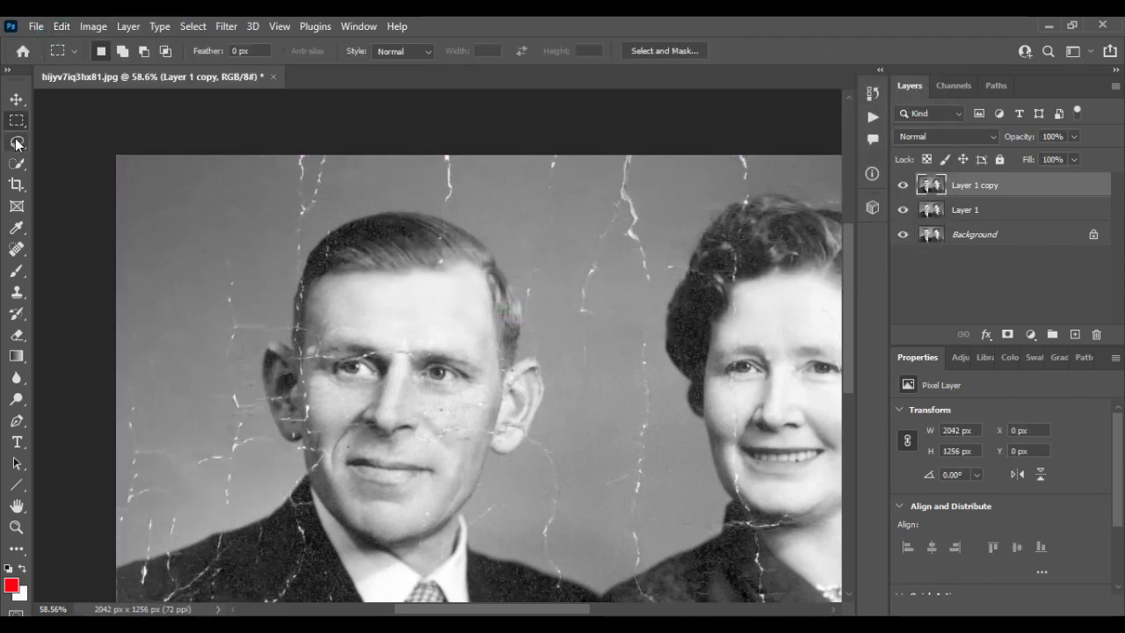
pyautogui.moveTo(339, 165); pyautogui.dragTo(334, 156)
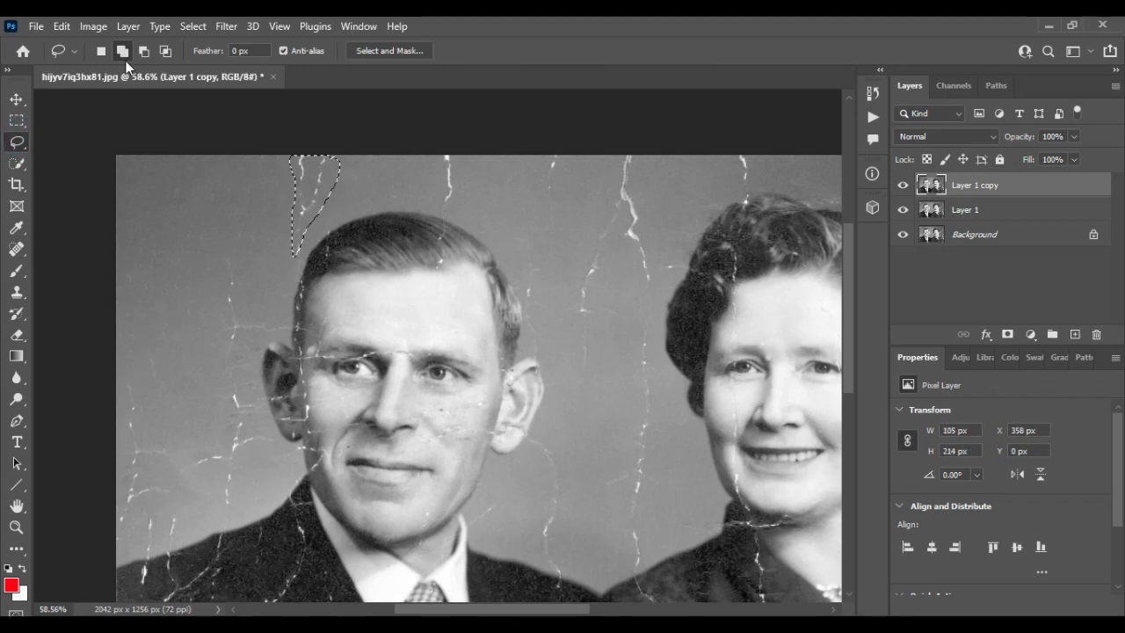
pyautogui.moveTo(427, 156)
pyautogui.mouseDown()
pyautogui.moveTo(441, 211)
pyautogui.moveTo(460, 160)
pyautogui.mouseUp()
pyautogui.moveTo(555, 156)
pyautogui.mouseDown()
pyautogui.moveTo(559, 176)
pyautogui.moveTo(560, 157)
pyautogui.moveTo(545, 164)
pyautogui.mouseUp()
# Add the long branching crack between the two people and the short crack above the woman's hair to the lasso selection
pyautogui.hscroll(2, 572, 200)
pyautogui.hscroll(3, 571, 206)
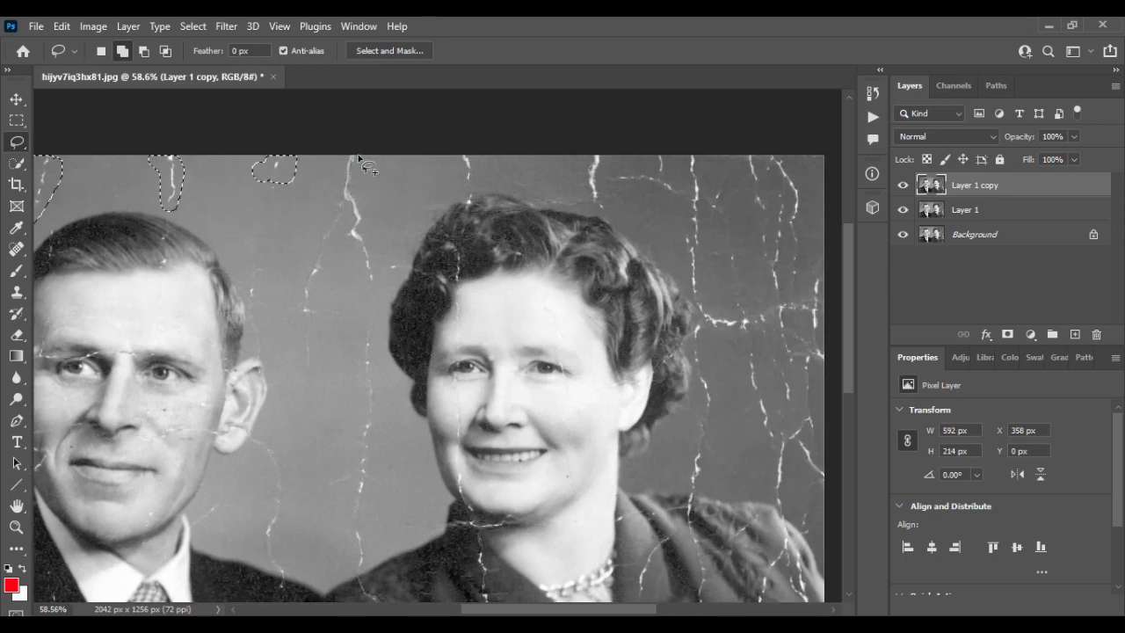
pyautogui.moveTo(354, 156); pyautogui.dragTo(300, 288)
pyautogui.moveTo(313, 374)
pyautogui.mouseDown()
pyautogui.moveTo(361, 277)
pyautogui.moveTo(339, 522)
pyautogui.mouseUp()
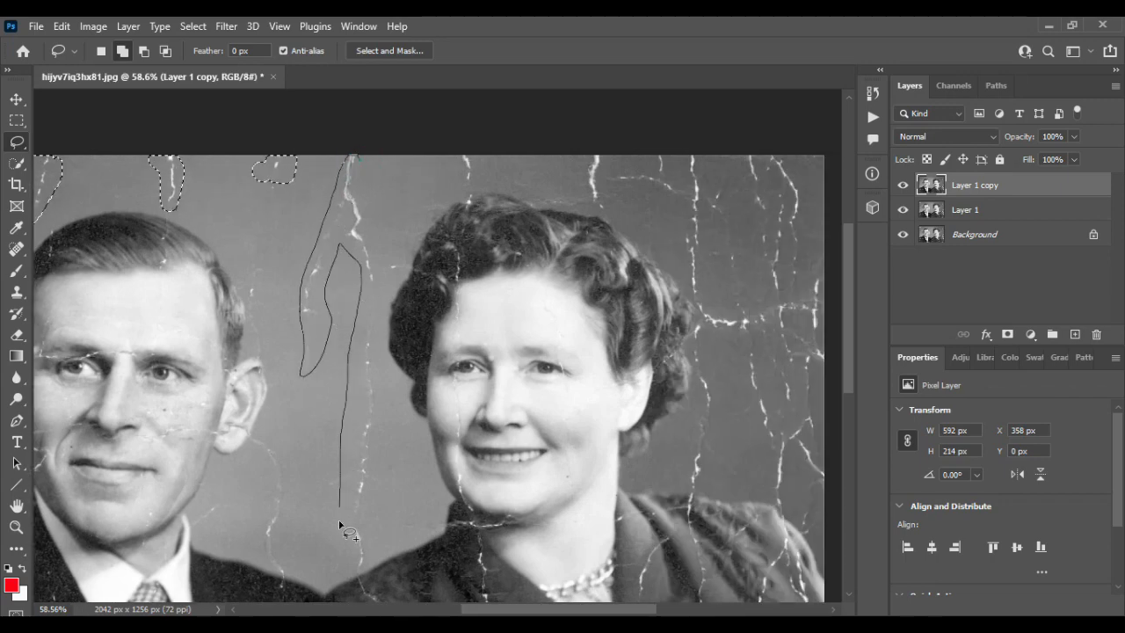
pyautogui.moveTo(353, 567); pyautogui.dragTo(380, 431)
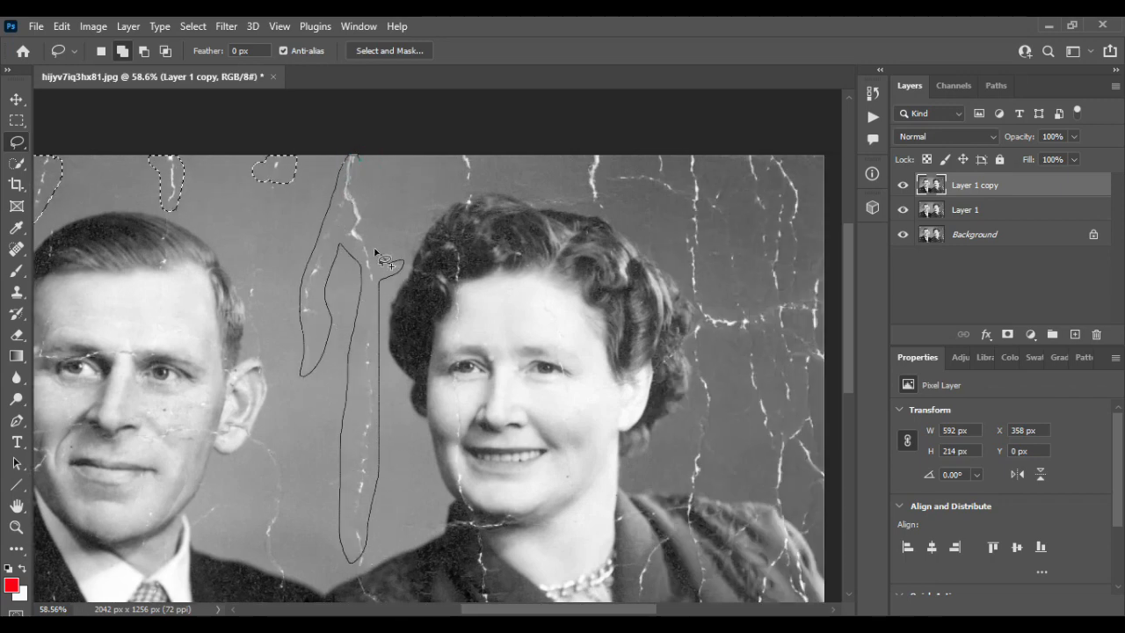
pyautogui.moveTo(376, 253); pyautogui.dragTo(355, 167)
pyautogui.moveTo(454, 157); pyautogui.dragTo(461, 158)
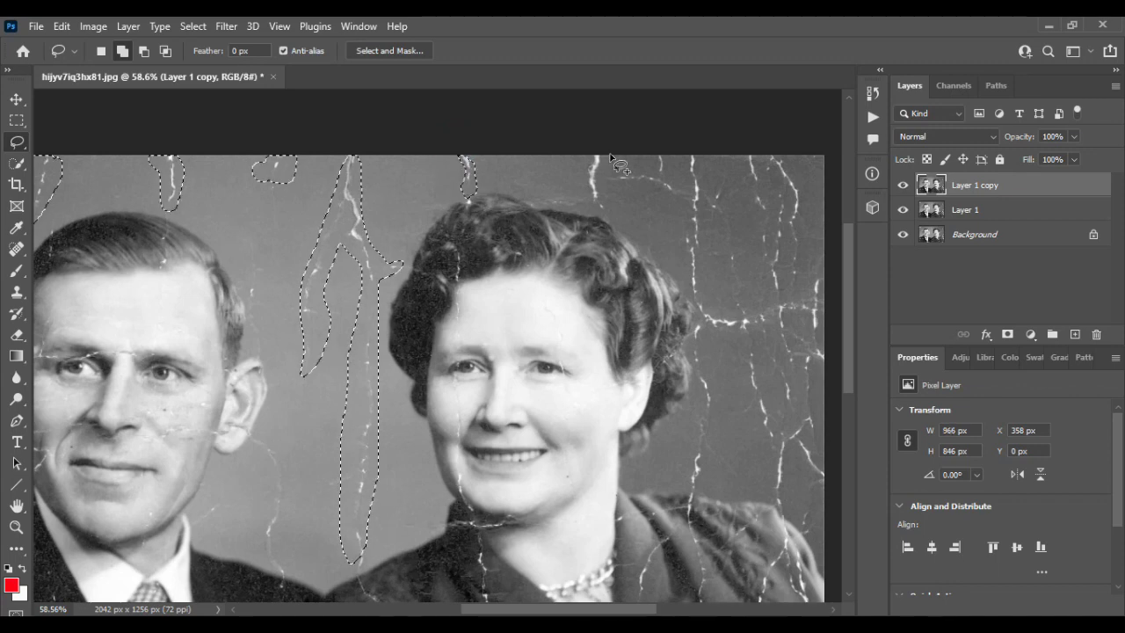
# Add the network of cracks in the background behind and beside the woman, up to the photo's right edge, to the selection
pyautogui.moveTo(584, 157); pyautogui.dragTo(590, 202)
pyautogui.moveTo(612, 156); pyautogui.dragTo(639, 183)
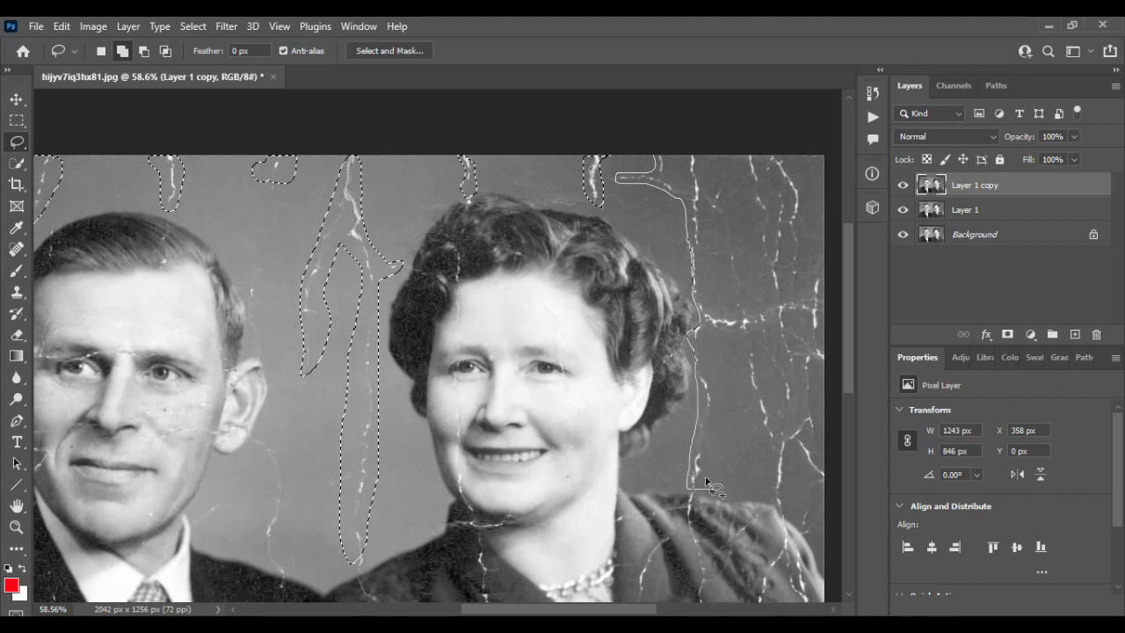
pyautogui.moveTo(747, 378)
pyautogui.mouseDown()
pyautogui.moveTo(782, 513)
pyautogui.moveTo(793, 455)
pyautogui.moveTo(811, 484)
pyautogui.moveTo(827, 470)
pyautogui.moveTo(812, 443)
pyautogui.moveTo(824, 350)
pyautogui.moveTo(798, 389)
pyautogui.moveTo(784, 442)
pyautogui.mouseUp()
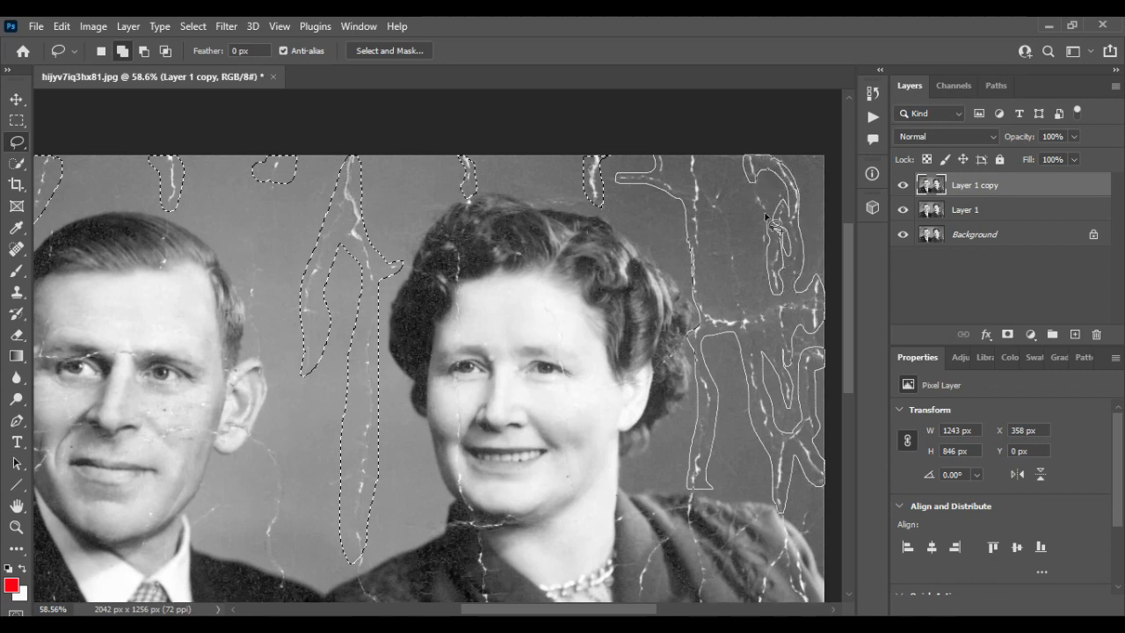
pyautogui.moveTo(766, 217)
pyautogui.mouseDown()
pyautogui.moveTo(771, 300)
pyautogui.moveTo(729, 310)
pyautogui.moveTo(701, 272)
pyautogui.moveTo(730, 292)
pyautogui.moveTo(741, 282)
pyautogui.moveTo(726, 214)
pyautogui.mouseUp()
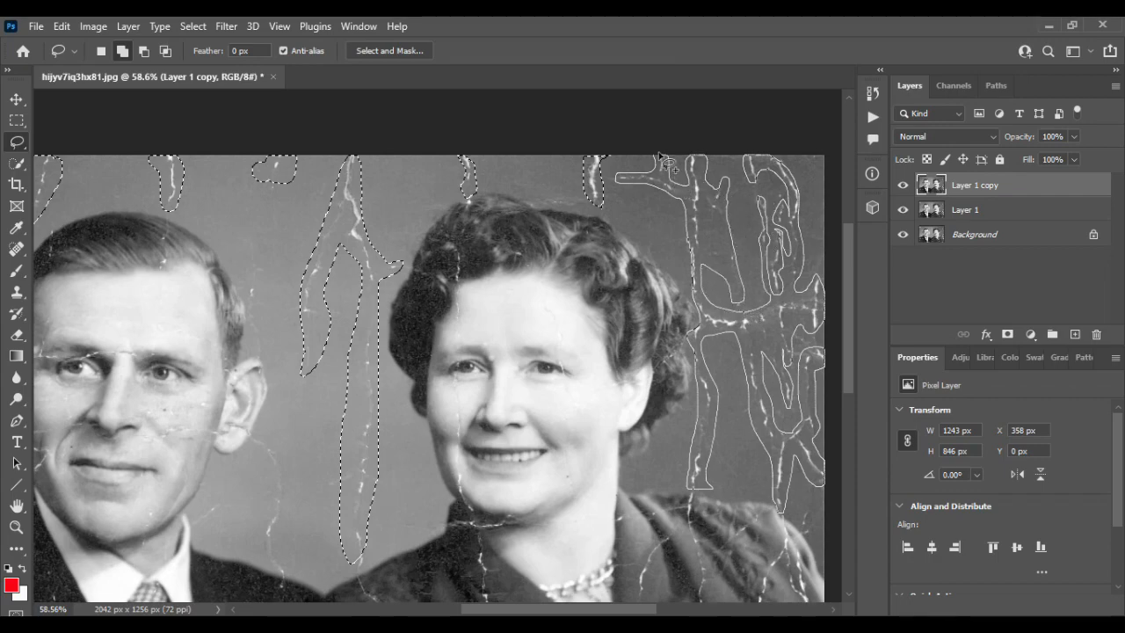
pyautogui.moveTo(665, 162); pyautogui.dragTo(659, 163)
# Add the cracks on the front and lower part of the woman's dress, out to the photo's right edge, to the selection
pyautogui.scroll(-8, 640, 333)
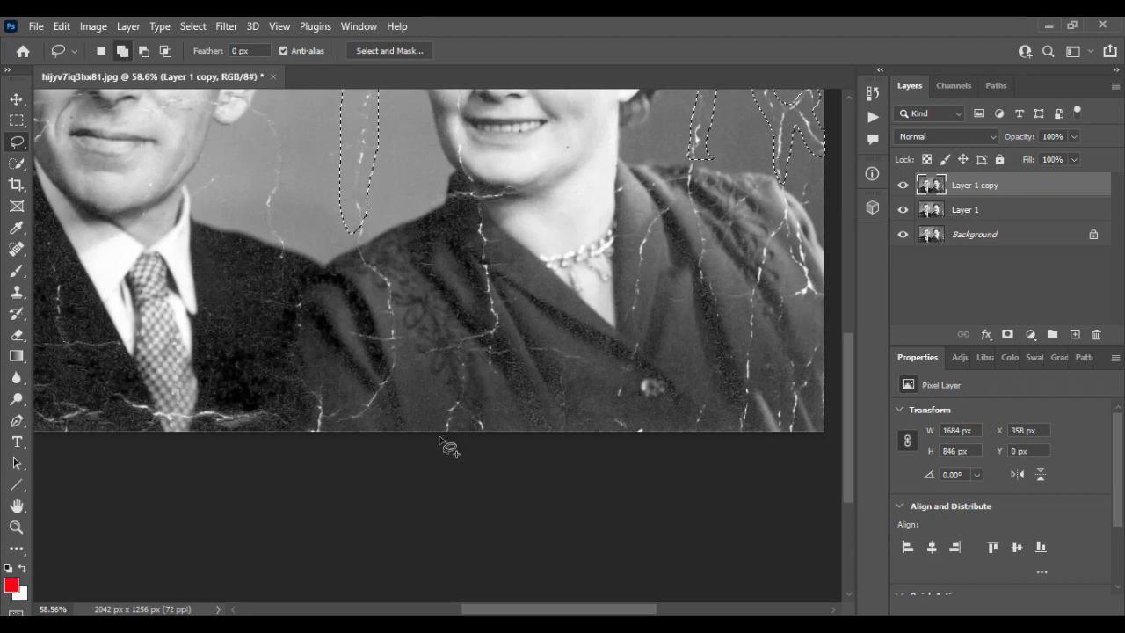
pyautogui.moveTo(440, 436)
pyautogui.mouseDown()
pyautogui.moveTo(445, 379)
pyautogui.moveTo(417, 348)
pyautogui.moveTo(476, 329)
pyautogui.moveTo(473, 199)
pyautogui.moveTo(492, 229)
pyautogui.moveTo(497, 336)
pyautogui.moveTo(584, 356)
pyautogui.moveTo(502, 365)
pyautogui.moveTo(472, 380)
pyautogui.moveTo(486, 419)
pyautogui.moveTo(439, 433)
pyautogui.mouseUp()
pyautogui.moveTo(618, 429)
pyautogui.mouseDown()
pyautogui.moveTo(596, 418)
pyautogui.moveTo(636, 426)
pyautogui.mouseUp()
pyautogui.moveTo(655, 425)
pyautogui.mouseDown()
pyautogui.moveTo(631, 439)
pyautogui.moveTo(710, 414)
pyautogui.moveTo(705, 433)
pyautogui.moveTo(761, 226)
pyautogui.mouseUp()
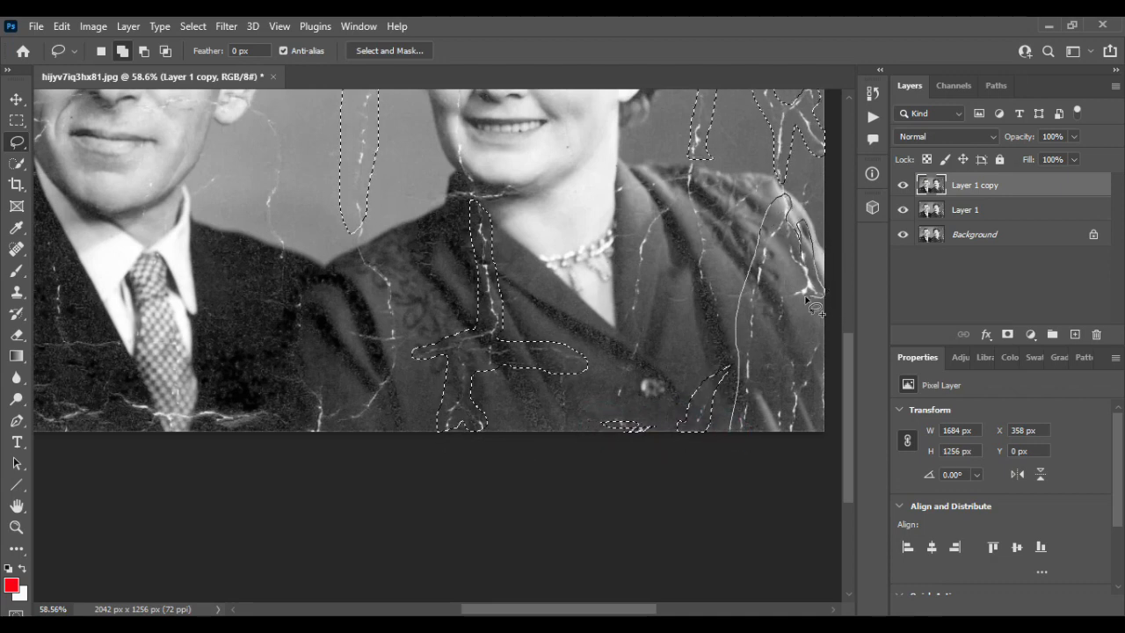
pyautogui.moveTo(805, 299)
pyautogui.mouseDown()
pyautogui.moveTo(821, 345)
pyautogui.moveTo(801, 380)
pyautogui.moveTo(807, 410)
pyautogui.moveTo(770, 426)
pyautogui.moveTo(784, 312)
pyautogui.mouseUp()
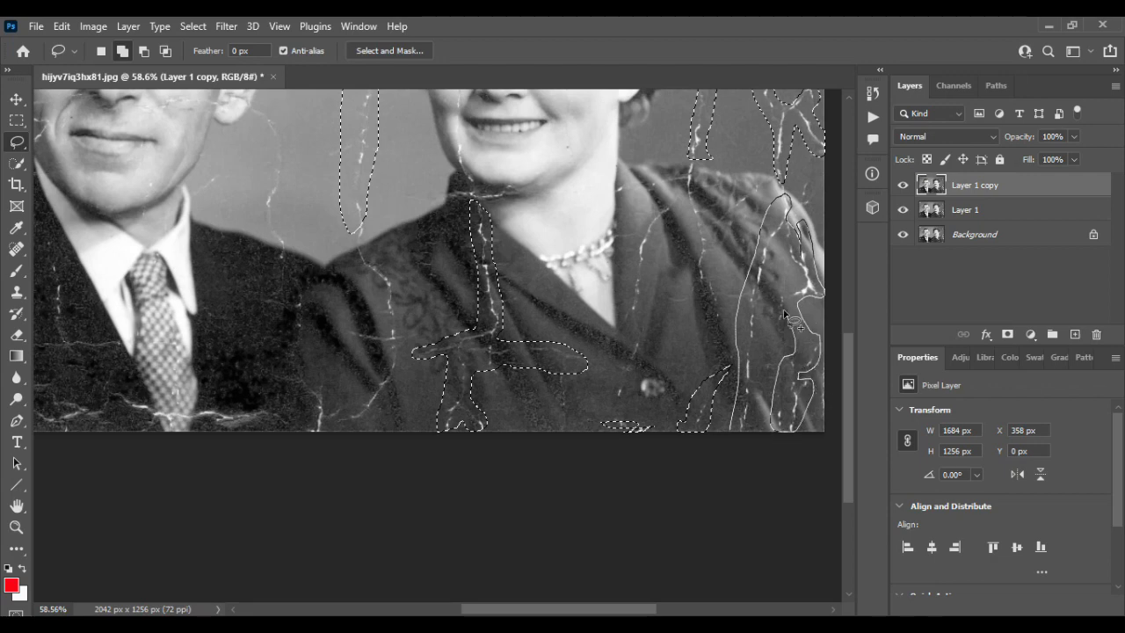
pyautogui.moveTo(761, 394); pyautogui.dragTo(738, 435)
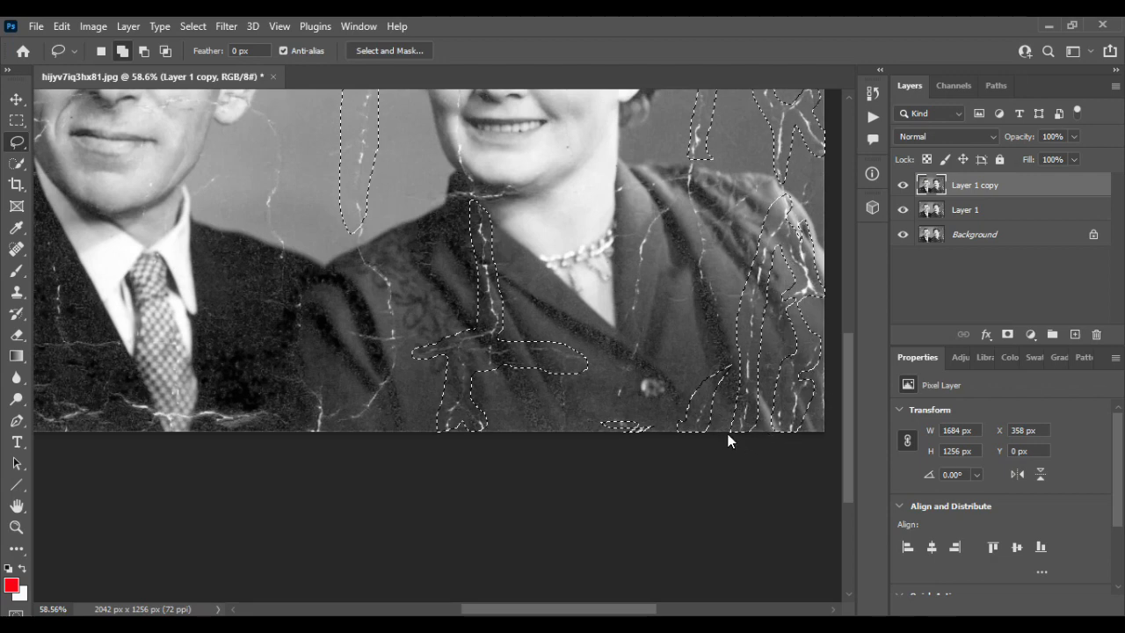
# Add the cracks on the woman's shoulder, lapel and opposite sleeve, continuing along the lower edge across the man's tie, to the selection
pyautogui.moveTo(719, 299)
pyautogui.mouseDown()
pyautogui.moveTo(682, 308)
pyautogui.moveTo(695, 229)
pyautogui.moveTo(687, 169)
pyautogui.mouseUp()
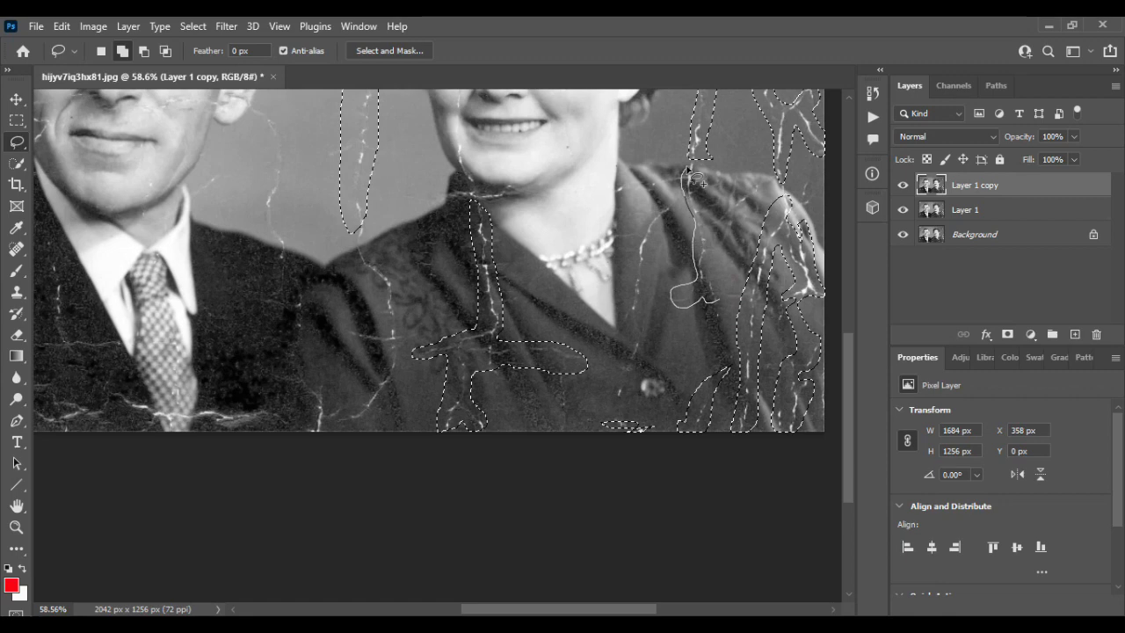
pyautogui.moveTo(701, 213); pyautogui.dragTo(719, 299)
pyautogui.moveTo(686, 183)
pyautogui.mouseDown()
pyautogui.moveTo(644, 356)
pyautogui.moveTo(617, 391)
pyautogui.moveTo(657, 235)
pyautogui.moveTo(683, 204)
pyautogui.mouseUp()
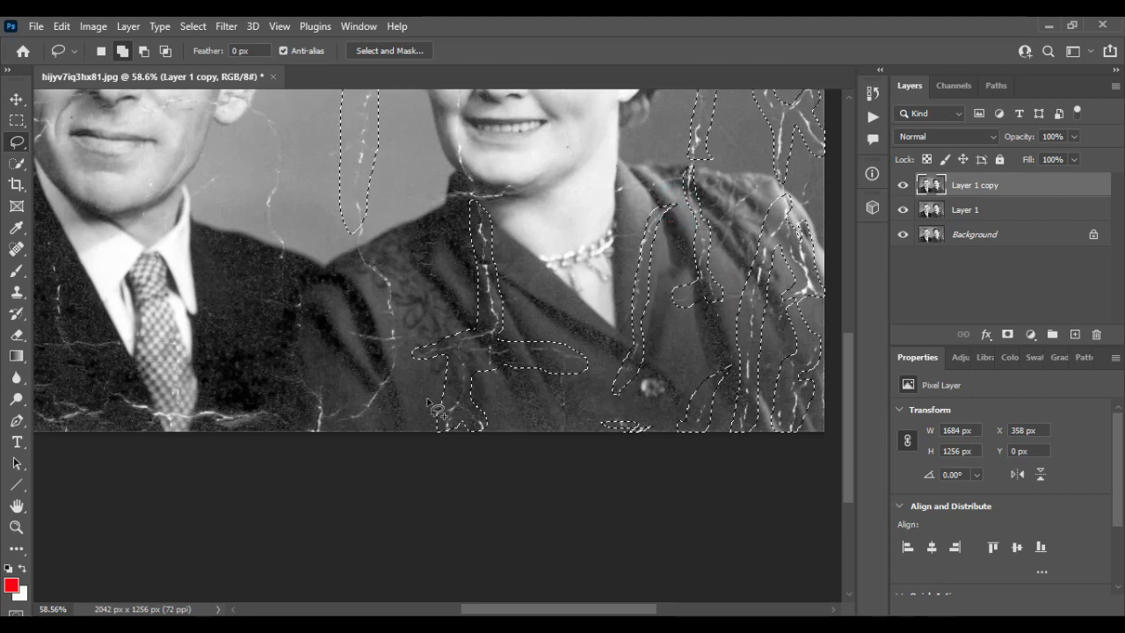
pyautogui.moveTo(359, 248); pyautogui.dragTo(386, 298)
pyautogui.moveTo(390, 338)
pyautogui.mouseDown()
pyautogui.moveTo(351, 333)
pyautogui.moveTo(385, 355)
pyautogui.moveTo(328, 425)
pyautogui.moveTo(340, 413)
pyautogui.moveTo(324, 384)
pyautogui.moveTo(312, 404)
pyautogui.moveTo(274, 410)
pyautogui.moveTo(166, 413)
pyautogui.moveTo(115, 393)
pyautogui.moveTo(180, 428)
pyautogui.moveTo(252, 424)
pyautogui.moveTo(312, 437)
pyautogui.moveTo(357, 422)
pyautogui.moveTo(387, 395)
pyautogui.moveTo(400, 336)
pyautogui.moveTo(398, 286)
pyautogui.moveTo(368, 252)
pyautogui.mouseUp()
# Add the branching cracks across the man's jacket, from its shoulder down to the photo's lower-left corner, to the selection
pyautogui.hscroll(-3, 375, 262)
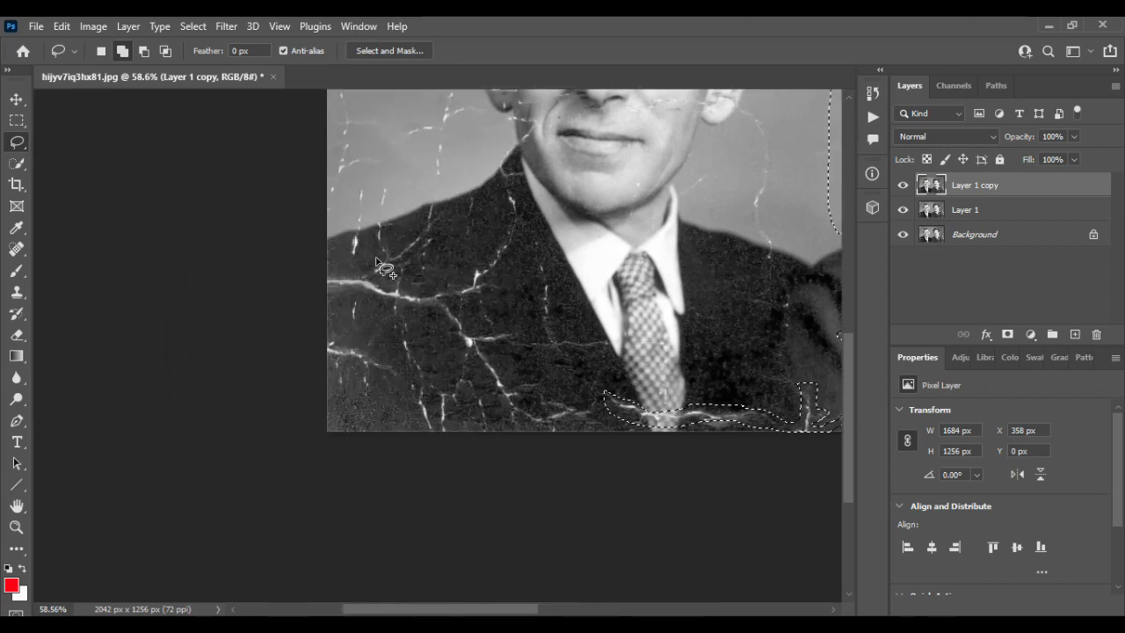
pyautogui.moveTo(339, 291)
pyautogui.mouseDown()
pyautogui.moveTo(375, 222)
pyautogui.moveTo(400, 236)
pyautogui.moveTo(432, 205)
pyautogui.moveTo(390, 287)
pyautogui.moveTo(402, 274)
pyautogui.moveTo(424, 284)
pyautogui.moveTo(416, 267)
pyautogui.moveTo(435, 237)
pyautogui.moveTo(426, 273)
pyautogui.moveTo(451, 290)
pyautogui.moveTo(471, 279)
pyautogui.moveTo(500, 225)
pyautogui.moveTo(498, 179)
pyautogui.moveTo(507, 167)
pyautogui.moveTo(523, 174)
pyautogui.moveTo(522, 235)
pyautogui.moveTo(492, 276)
pyautogui.moveTo(502, 291)
pyautogui.moveTo(488, 292)
pyautogui.moveTo(494, 312)
pyautogui.moveTo(515, 323)
pyautogui.moveTo(490, 330)
pyautogui.moveTo(479, 304)
pyautogui.moveTo(454, 301)
pyautogui.moveTo(467, 333)
pyautogui.moveTo(533, 336)
pyautogui.moveTo(527, 258)
pyautogui.moveTo(552, 277)
pyautogui.moveTo(560, 334)
pyautogui.moveTo(602, 335)
pyautogui.moveTo(575, 351)
pyautogui.moveTo(492, 349)
pyautogui.mouseUp()
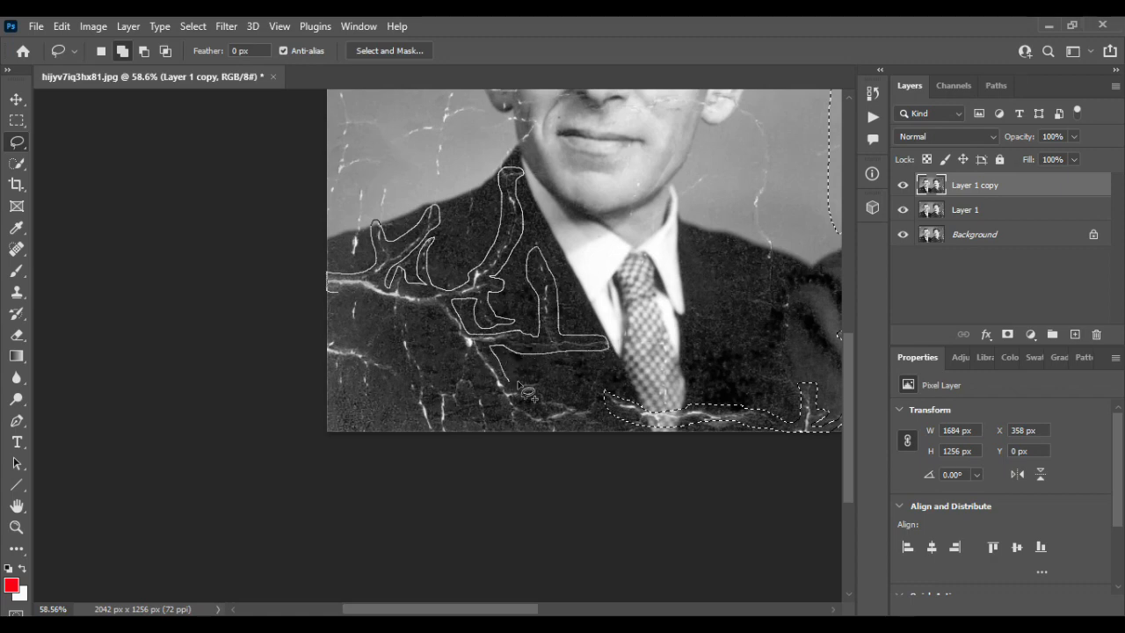
pyautogui.moveTo(519, 387)
pyautogui.mouseDown()
pyautogui.moveTo(592, 412)
pyautogui.moveTo(592, 424)
pyautogui.moveTo(532, 427)
pyautogui.mouseUp()
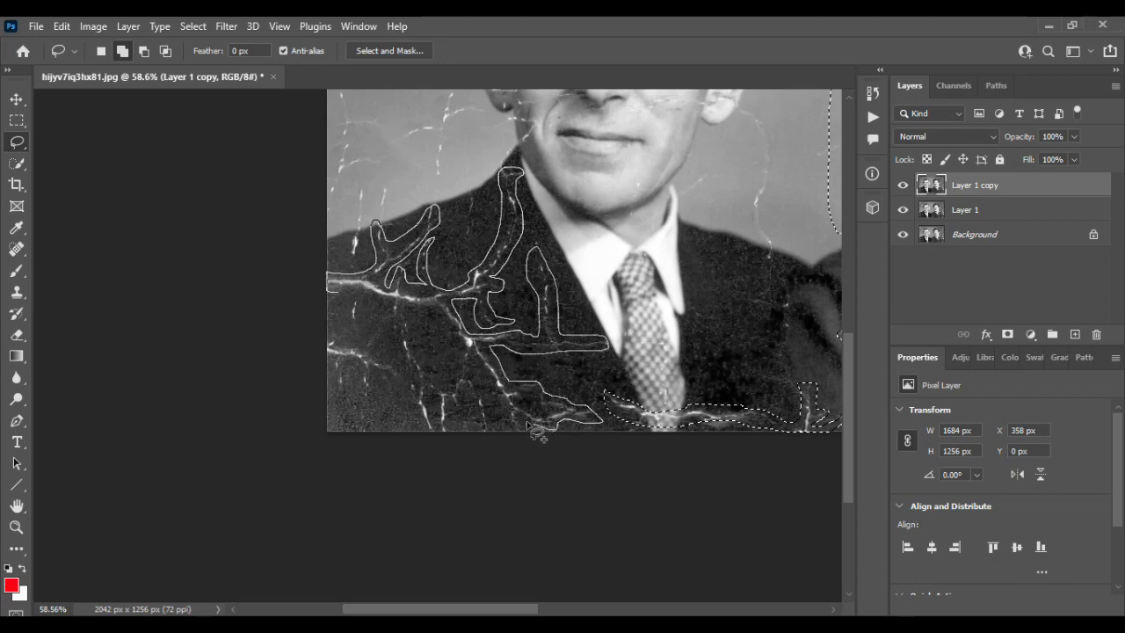
pyautogui.moveTo(474, 353)
pyautogui.mouseDown()
pyautogui.moveTo(489, 429)
pyautogui.moveTo(469, 400)
pyautogui.moveTo(440, 431)
pyautogui.moveTo(426, 395)
pyautogui.moveTo(431, 431)
pyautogui.moveTo(390, 382)
pyautogui.moveTo(337, 366)
pyautogui.moveTo(325, 338)
pyautogui.moveTo(404, 363)
pyautogui.moveTo(386, 300)
pyautogui.moveTo(434, 378)
pyautogui.moveTo(460, 372)
pyautogui.moveTo(454, 331)
pyautogui.moveTo(414, 304)
pyautogui.moveTo(338, 292)
pyautogui.mouseUp()
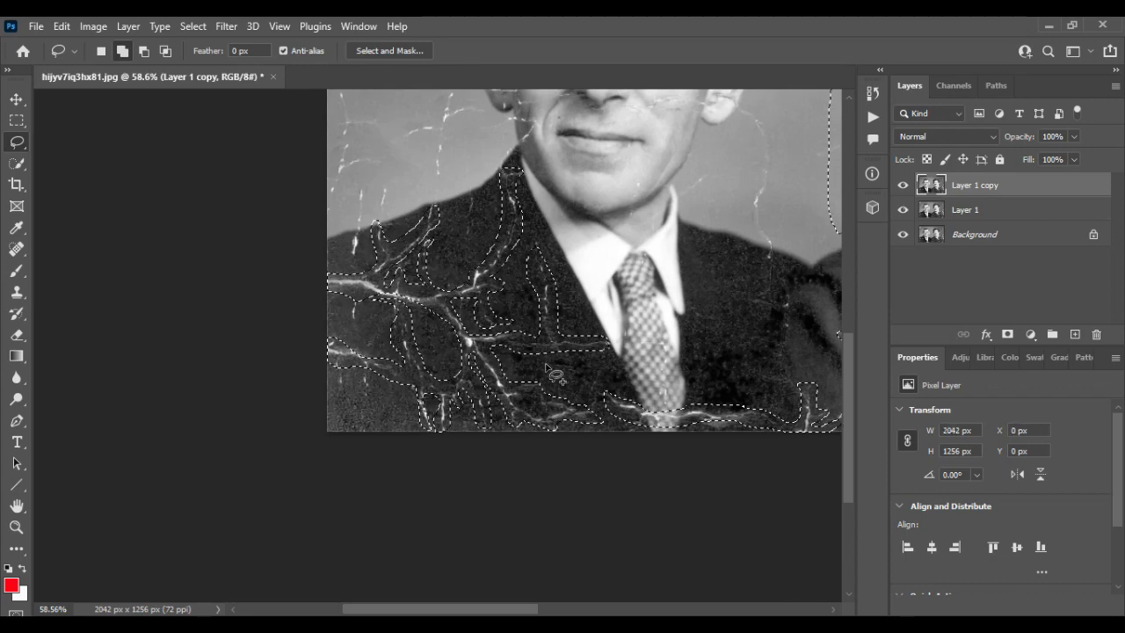
# Add the curved crack running from the man's earlobe down to his shoulder to the lasso selection
pyautogui.hscroll(3, 555, 369)
pyautogui.scroll(3, 548, 324)
pyautogui.moveTo(546, 401); pyautogui.dragTo(514, 361)
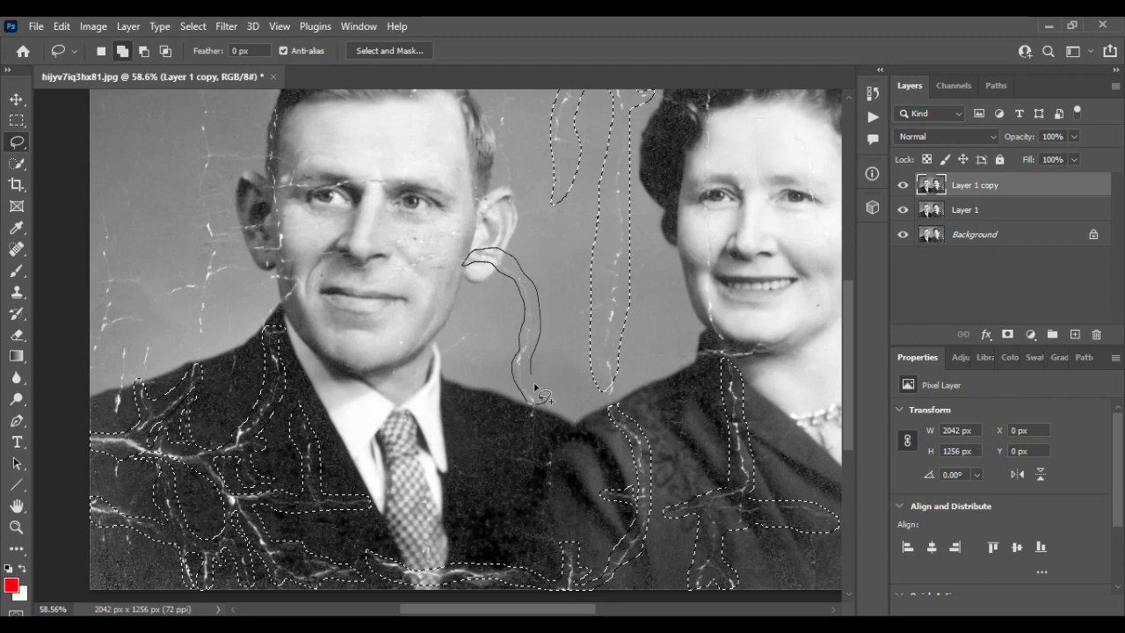
pyautogui.moveTo(532, 401); pyautogui.dragTo(532, 400)
# Add the cracks in the background between the photo's left edge and the man, down to his shoulder, to the selection
pyautogui.scroll(5, 199, 343)
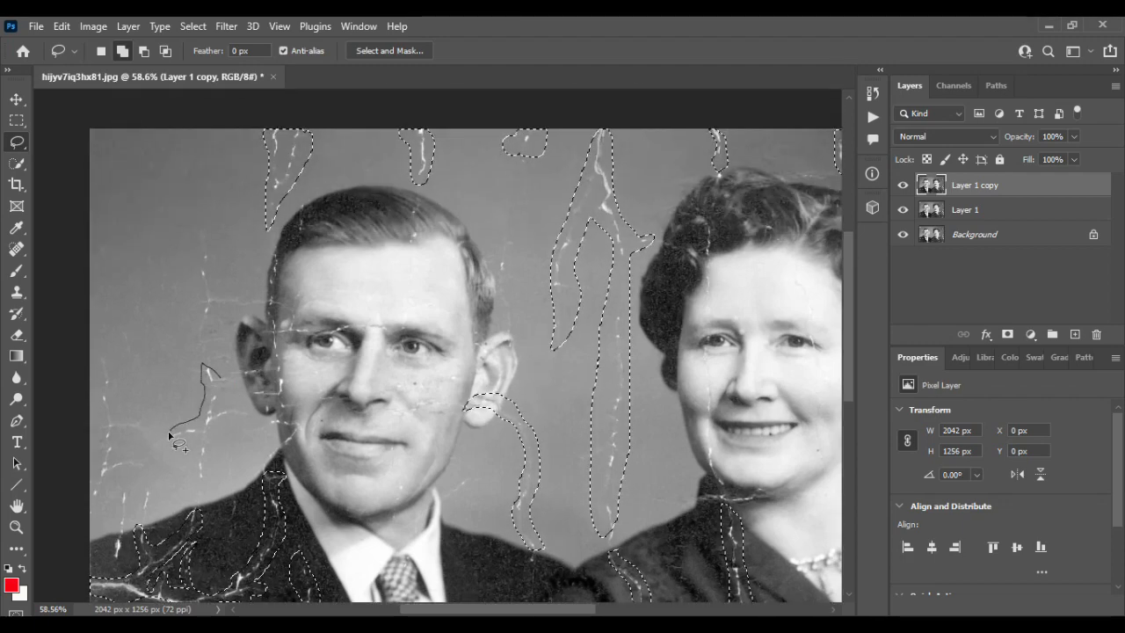
pyautogui.moveTo(219, 391); pyautogui.dragTo(218, 387)
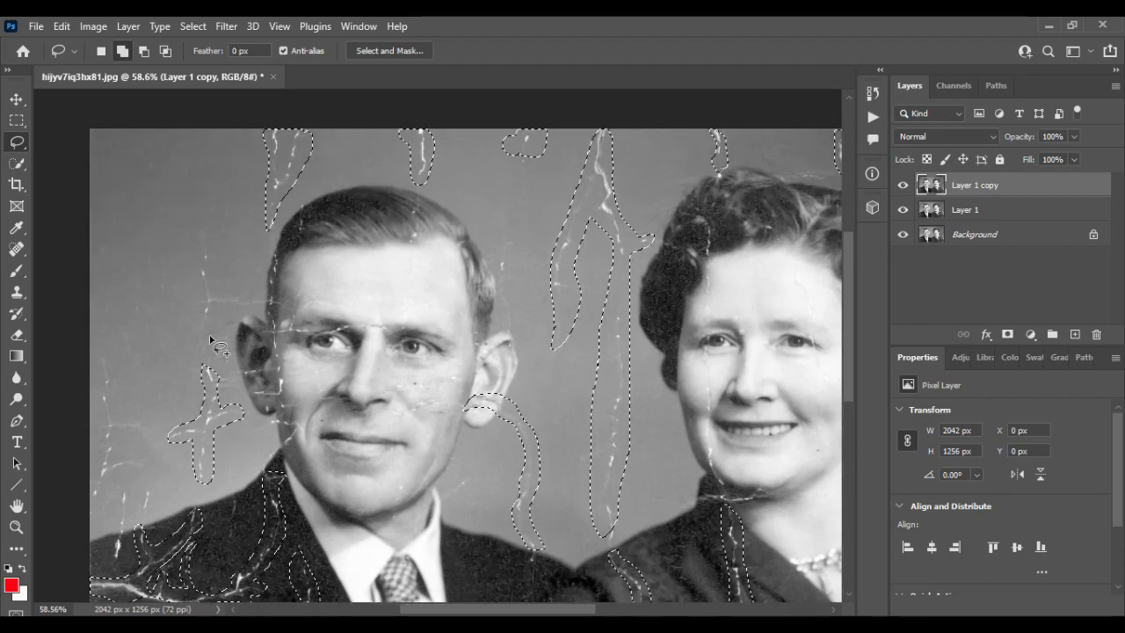
pyautogui.moveTo(216, 347)
pyautogui.mouseDown()
pyautogui.moveTo(214, 278)
pyautogui.moveTo(195, 214)
pyautogui.moveTo(193, 341)
pyautogui.mouseUp()
pyautogui.moveTo(110, 345)
pyautogui.mouseDown()
pyautogui.moveTo(113, 412)
pyautogui.moveTo(139, 450)
pyautogui.mouseUp()
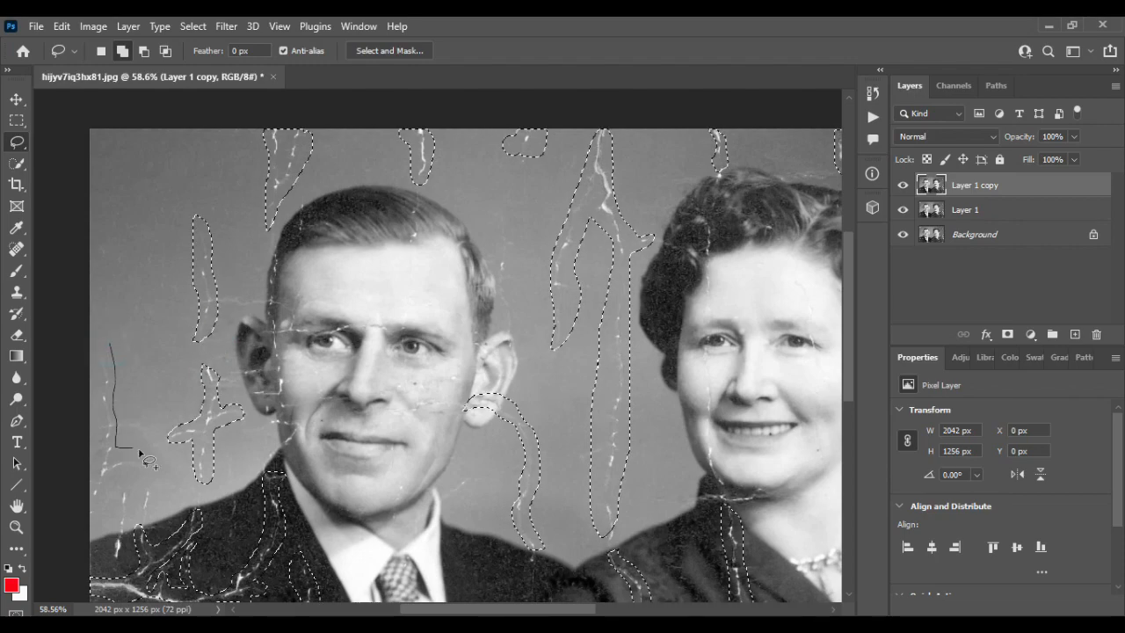
pyautogui.moveTo(83, 498); pyautogui.dragTo(109, 337)
pyautogui.moveTo(118, 525)
pyautogui.mouseDown()
pyautogui.moveTo(131, 515)
pyautogui.moveTo(124, 529)
pyautogui.mouseUp()
pyautogui.moveTo(142, 482)
pyautogui.mouseDown()
pyautogui.moveTo(148, 497)
pyautogui.moveTo(145, 478)
pyautogui.mouseUp()
pyautogui.moveTo(119, 532)
pyautogui.mouseDown()
pyautogui.moveTo(119, 568)
pyautogui.moveTo(115, 536)
pyautogui.mouseUp()
# Add the small marks on the man's hairline, beside his hair, and on his cheek and brow to the selection
pyautogui.moveTo(410, 225); pyautogui.dragTo(413, 241)
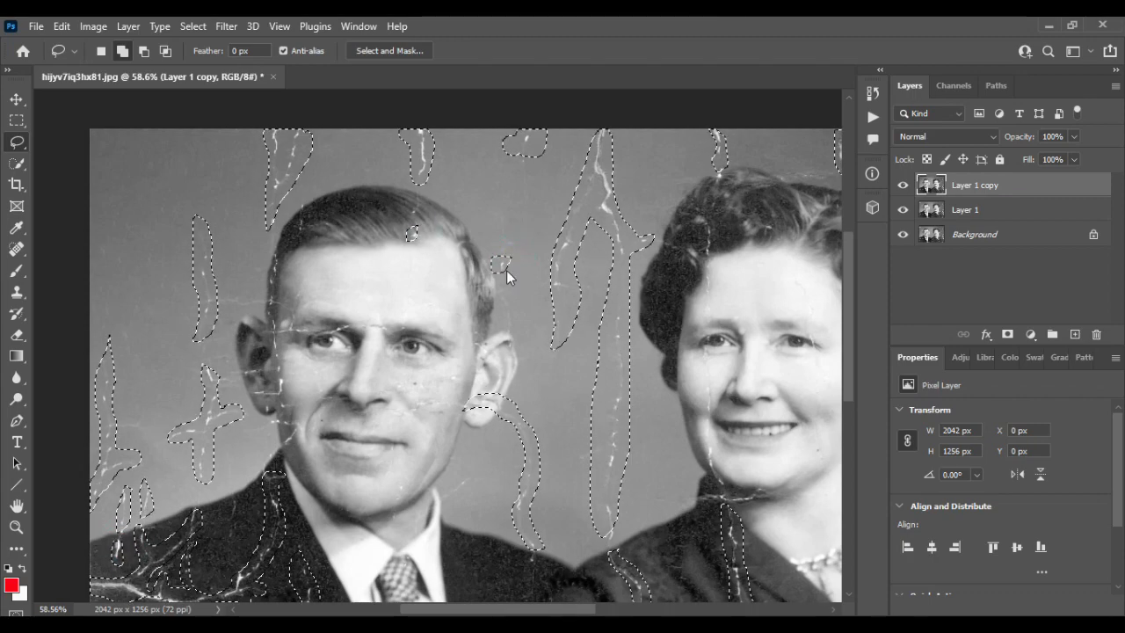
pyautogui.moveTo(506, 259); pyautogui.dragTo(494, 270)
pyautogui.moveTo(290, 370)
pyautogui.mouseDown()
pyautogui.moveTo(276, 397)
pyautogui.moveTo(299, 376)
pyautogui.moveTo(285, 444)
pyautogui.moveTo(299, 421)
pyautogui.mouseUp()
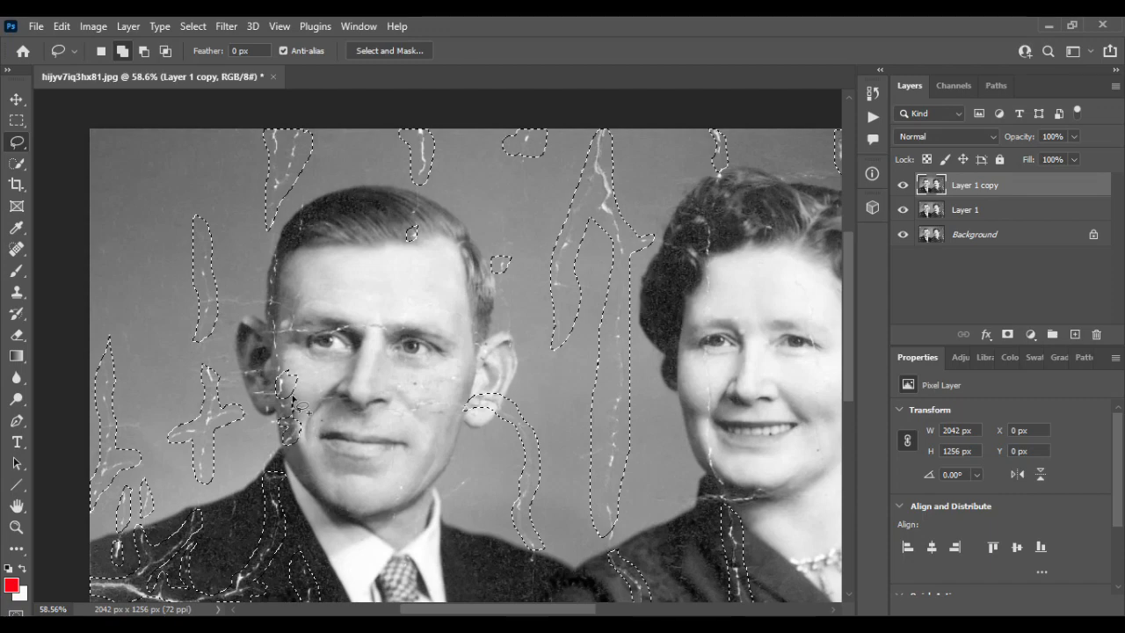
pyautogui.moveTo(288, 314)
pyautogui.mouseDown()
pyautogui.moveTo(282, 330)
pyautogui.moveTo(291, 314)
pyautogui.mouseUp()
pyautogui.moveTo(369, 325); pyautogui.dragTo(314, 327)
# Fill all the lassoed crack areas across the photo and clear the selection
pyautogui.scroll(-3, 455, 269)
pyautogui.scroll(-3, 451, 271)
pyautogui.hscroll(5, 451, 270)
pyautogui.scroll(-3, 457, 265)
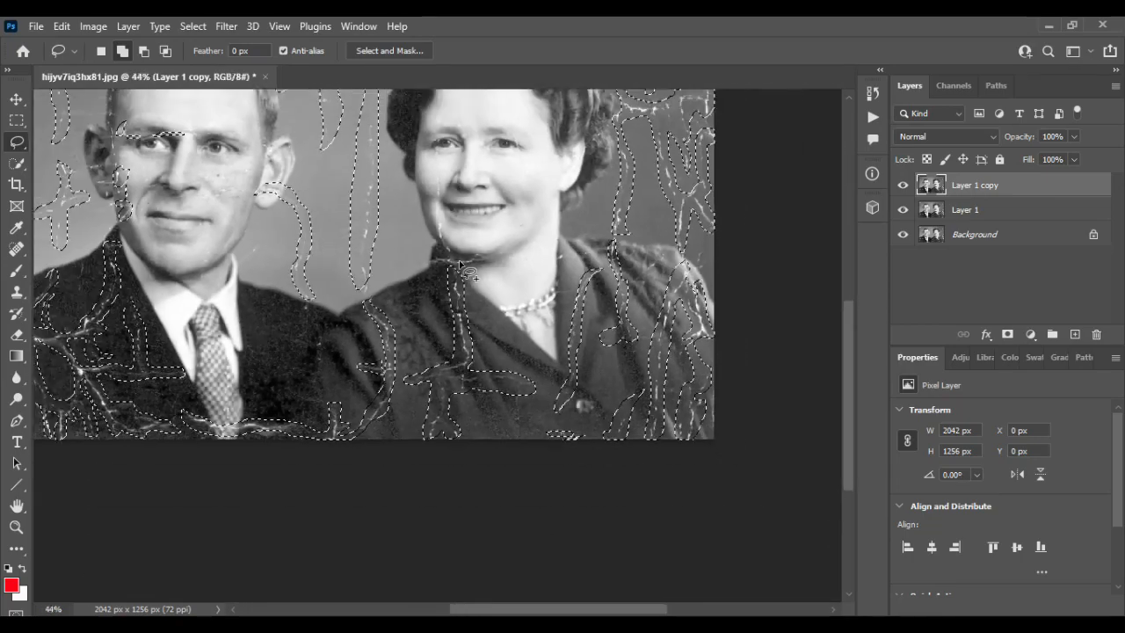
pyautogui.click(62, 26)
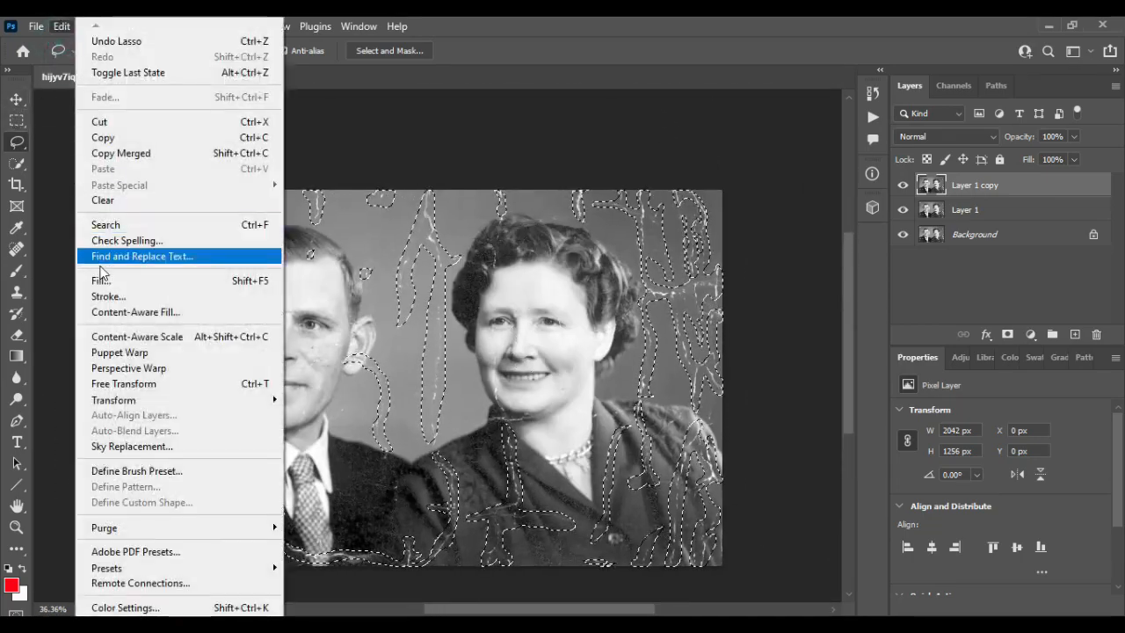
pyautogui.click(84, 279)
pyautogui.press('Return')
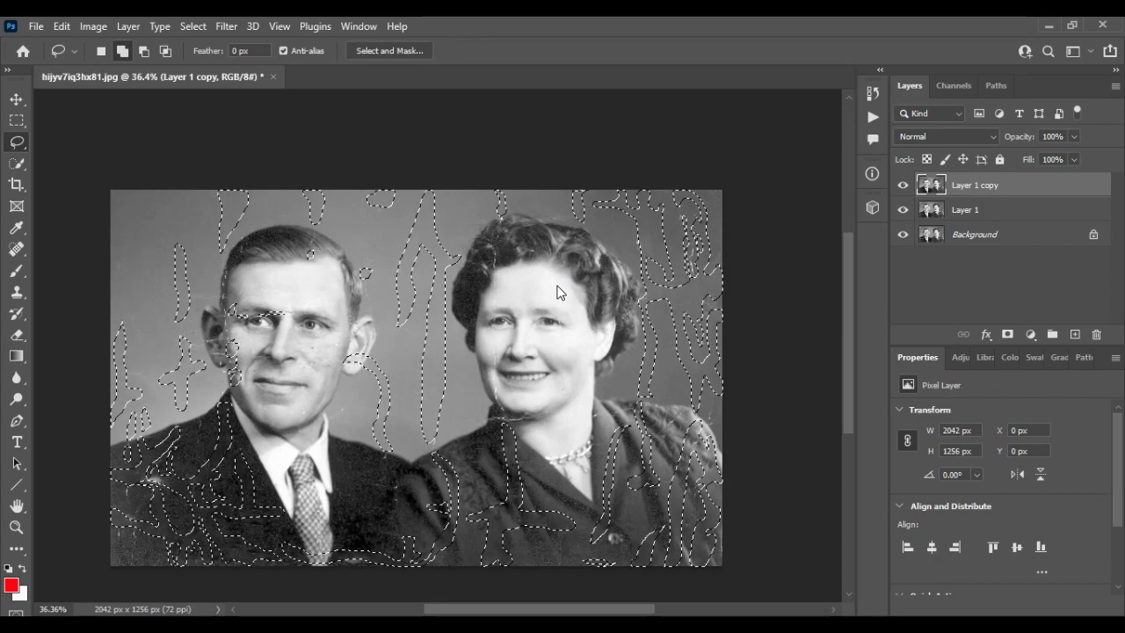
pyautogui.hotkey('ctrl', 'd')
# Lasso the remaining cracks along the woman's jaw and collar and the short one beside her shoulder
pyautogui.scroll(-3, 127, 496)
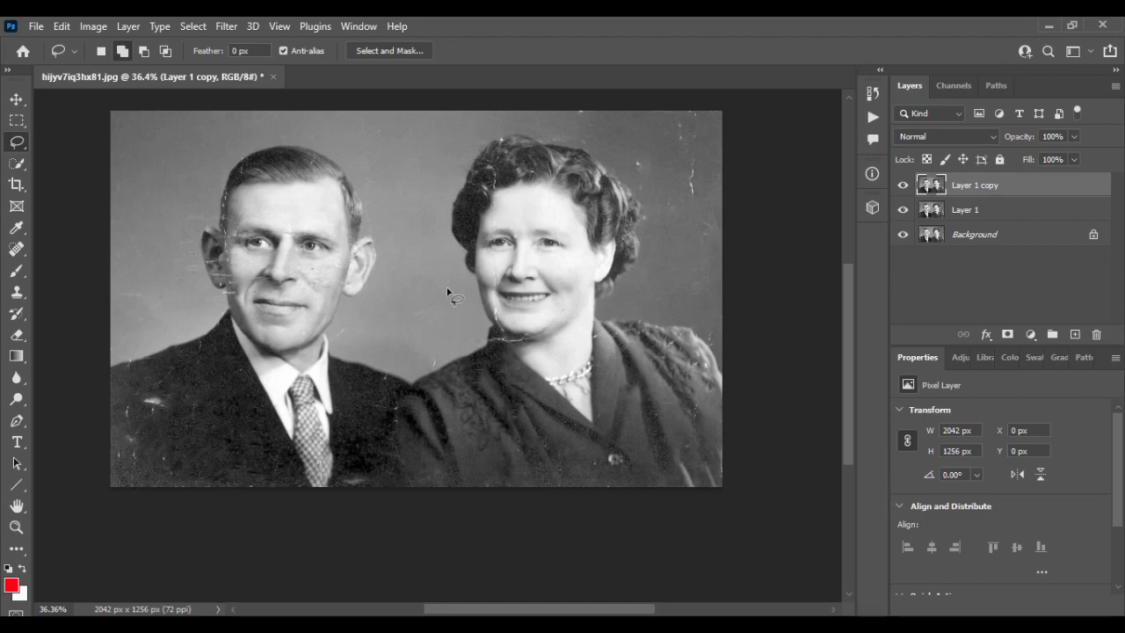
pyautogui.scroll(5, 508, 381)
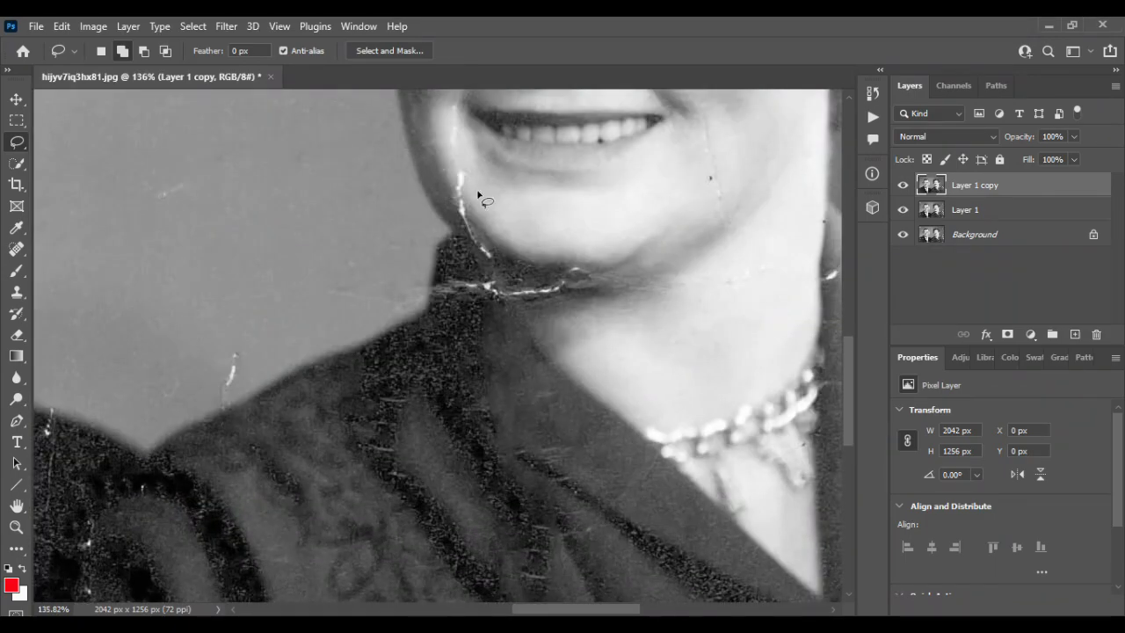
pyautogui.moveTo(478, 193)
pyautogui.mouseDown()
pyautogui.moveTo(460, 170)
pyautogui.moveTo(483, 267)
pyautogui.moveTo(588, 290)
pyautogui.mouseUp()
pyautogui.scroll(-3, 253, 337)
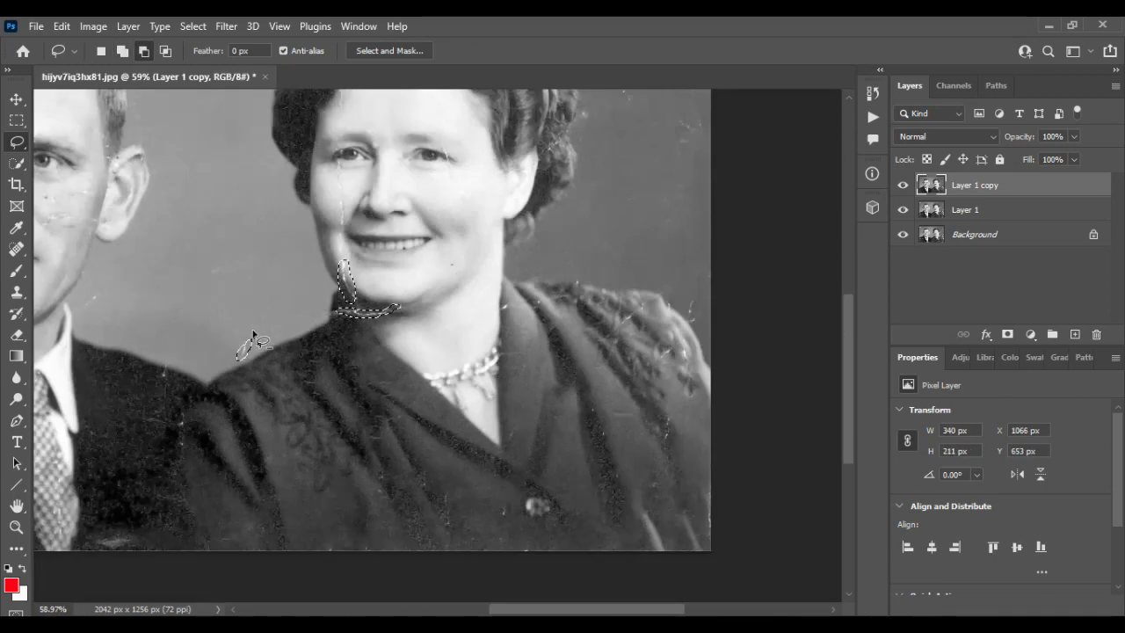
# Add the leftover marks on the shoulder and lower part of the man's jacket to the selection
pyautogui.hscroll(-8, 252, 325)
pyautogui.moveTo(234, 383)
pyautogui.mouseDown()
pyautogui.moveTo(216, 426)
pyautogui.moveTo(278, 401)
pyautogui.moveTo(207, 509)
pyautogui.moveTo(237, 545)
pyautogui.moveTo(268, 464)
pyautogui.moveTo(283, 476)
pyautogui.moveTo(341, 418)
pyautogui.moveTo(324, 330)
pyautogui.moveTo(262, 391)
pyautogui.moveTo(212, 355)
pyautogui.mouseUp()
pyautogui.moveTo(232, 393); pyautogui.dragTo(233, 396)
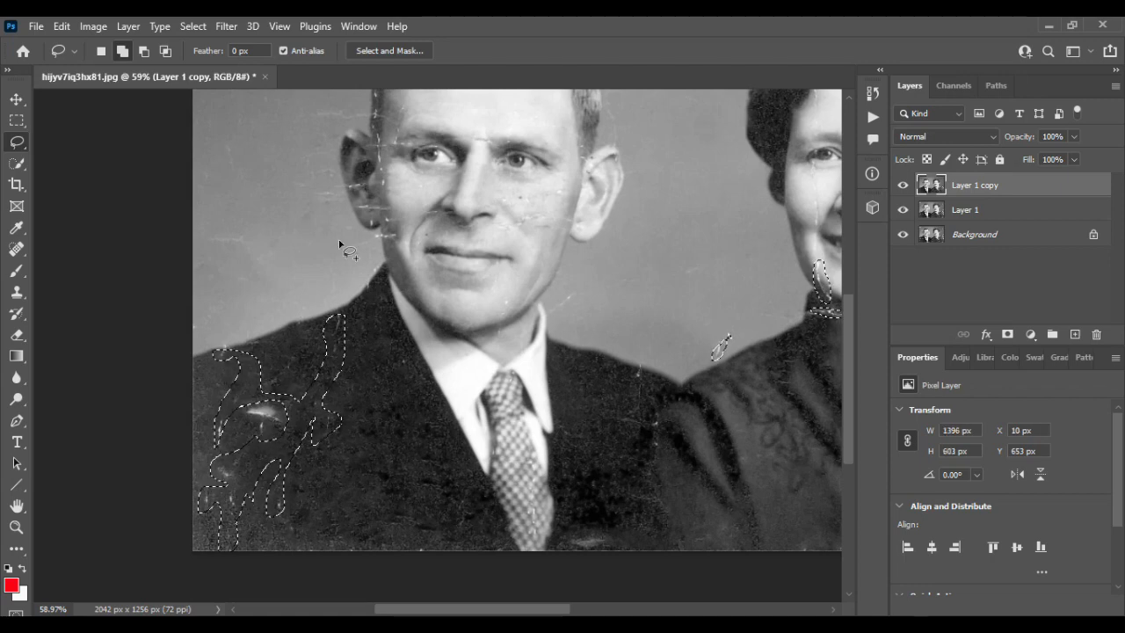
# Add the cracks across and beside the man's shadowed ear, on its lobe and along his jaw edge to the selection
pyautogui.scroll(10, 376, 277)
pyautogui.moveTo(324, 342)
pyautogui.mouseDown()
pyautogui.moveTo(220, 352)
pyautogui.moveTo(312, 353)
pyautogui.moveTo(194, 392)
pyautogui.moveTo(195, 356)
pyautogui.mouseUp()
pyautogui.moveTo(335, 433); pyautogui.dragTo(336, 437)
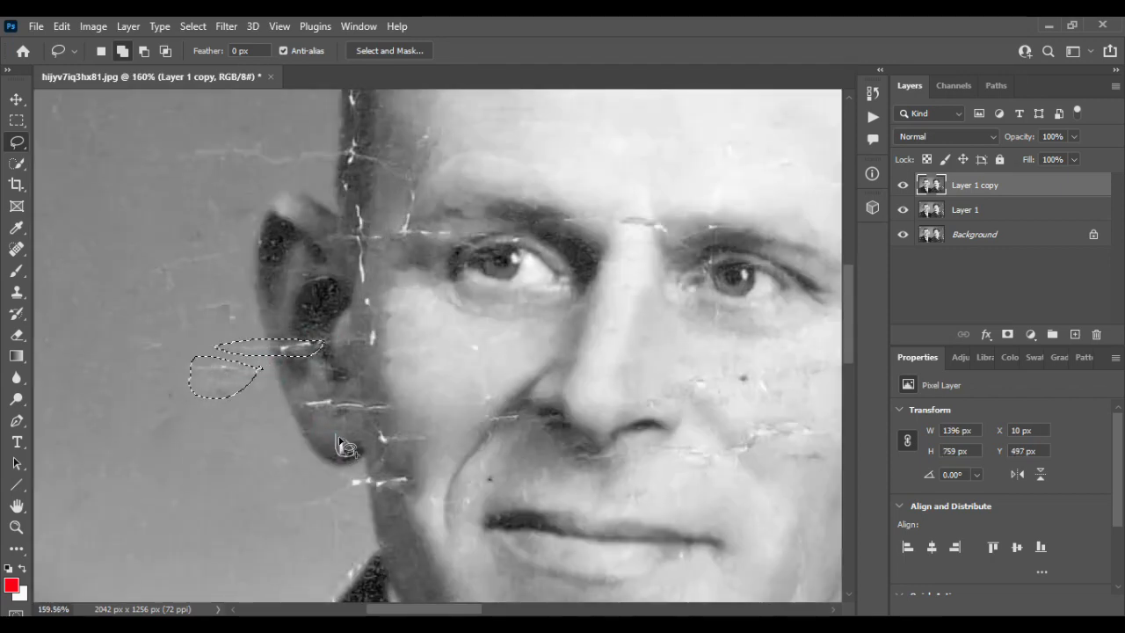
pyautogui.moveTo(393, 405)
pyautogui.mouseDown()
pyautogui.moveTo(303, 409)
pyautogui.moveTo(391, 402)
pyautogui.moveTo(389, 431)
pyautogui.mouseUp()
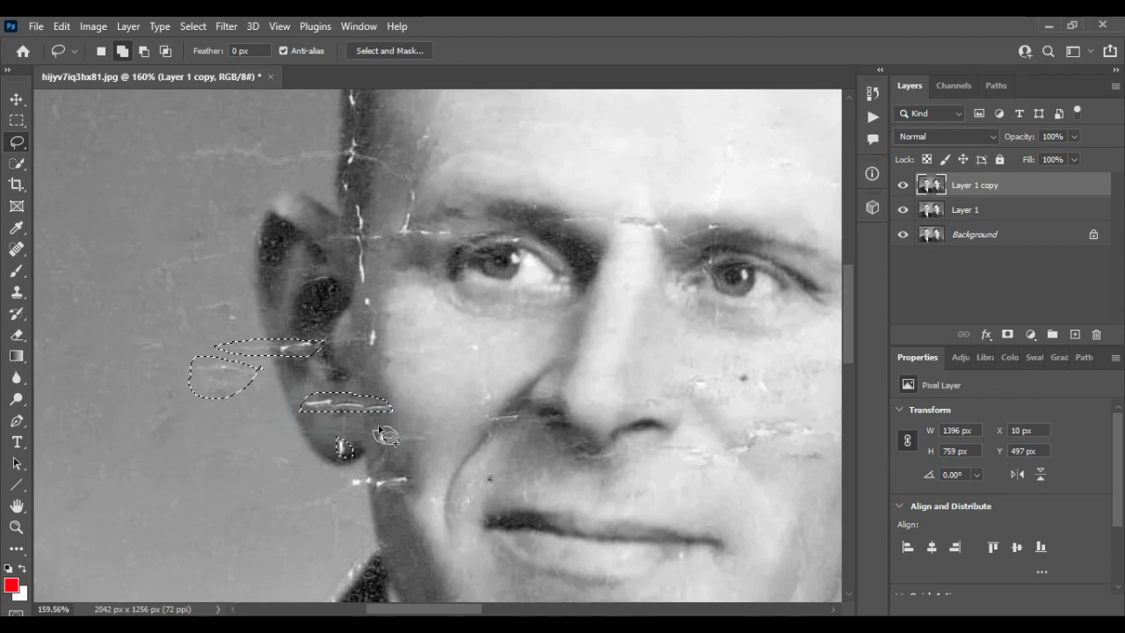
pyautogui.moveTo(402, 472)
pyautogui.mouseDown()
pyautogui.moveTo(351, 482)
pyautogui.moveTo(407, 482)
pyautogui.mouseUp()
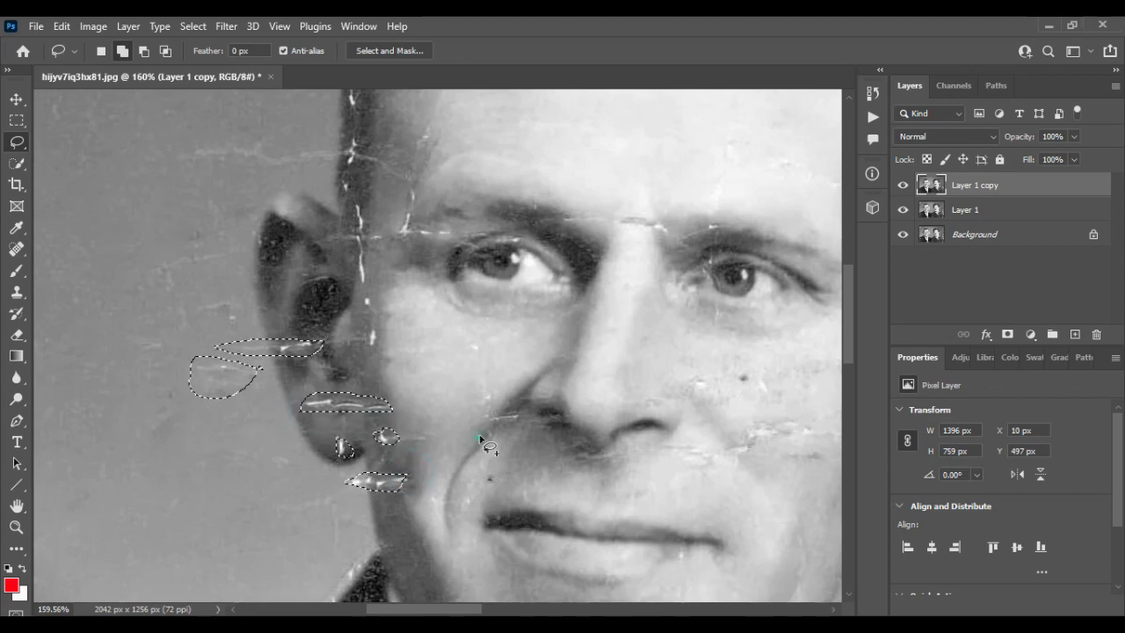
# Add the marks along the man's cheek crease and the small spots in front of his ear to the selection
pyautogui.moveTo(492, 429)
pyautogui.mouseDown()
pyautogui.moveTo(484, 364)
pyautogui.moveTo(483, 433)
pyautogui.mouseUp()
pyautogui.moveTo(482, 473)
pyautogui.mouseDown()
pyautogui.moveTo(457, 524)
pyautogui.moveTo(478, 481)
pyautogui.mouseUp()
pyautogui.moveTo(388, 319); pyautogui.dragTo(387, 355)
pyautogui.moveTo(359, 295); pyautogui.dragTo(376, 296)
pyautogui.moveTo(365, 285); pyautogui.dragTo(361, 284)
# Lasso the connected crack running from the man's temple and sideburn across his brows and the bridge of his nose
pyautogui.moveTo(360, 282); pyautogui.dragTo(342, 252)
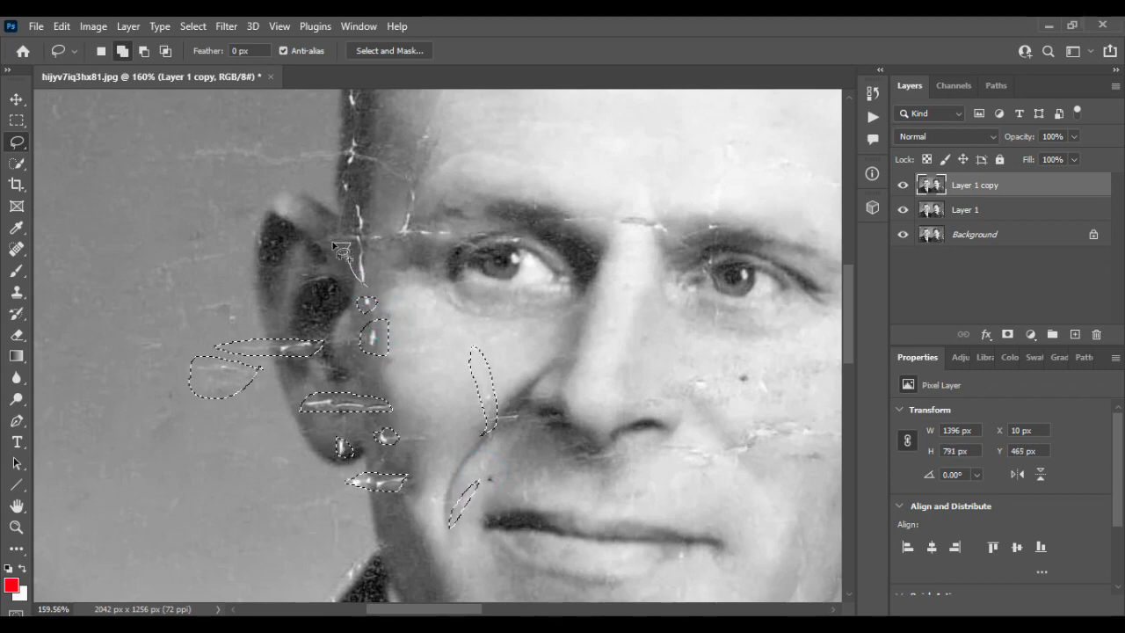
pyautogui.moveTo(402, 207); pyautogui.dragTo(347, 155)
pyautogui.moveTo(466, 224); pyautogui.dragTo(533, 220)
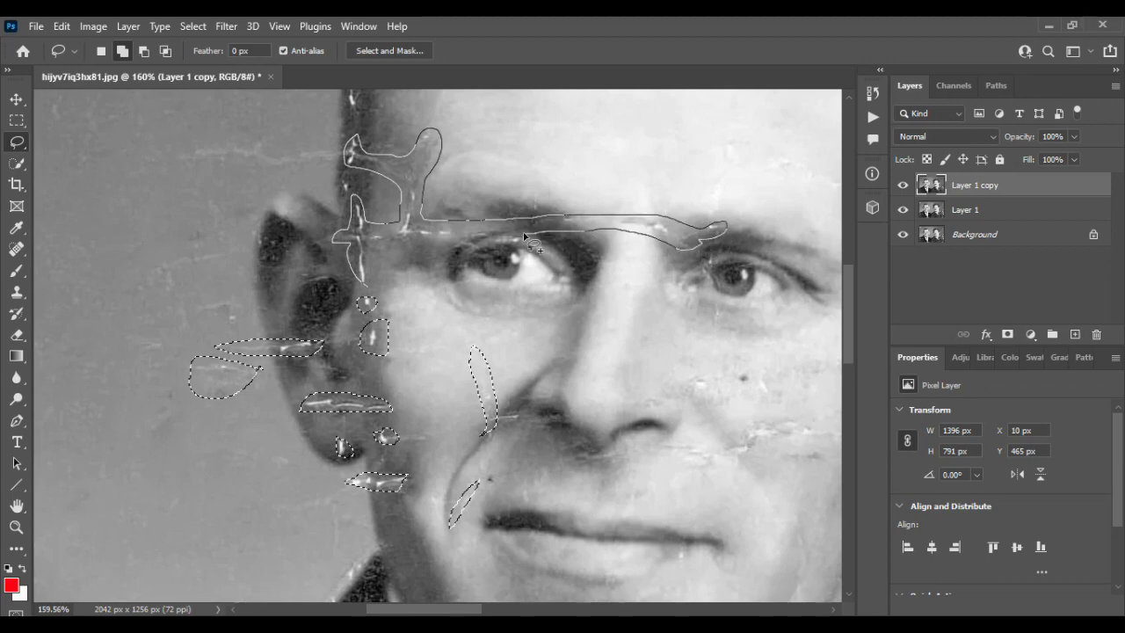
pyautogui.moveTo(366, 288); pyautogui.dragTo(367, 285)
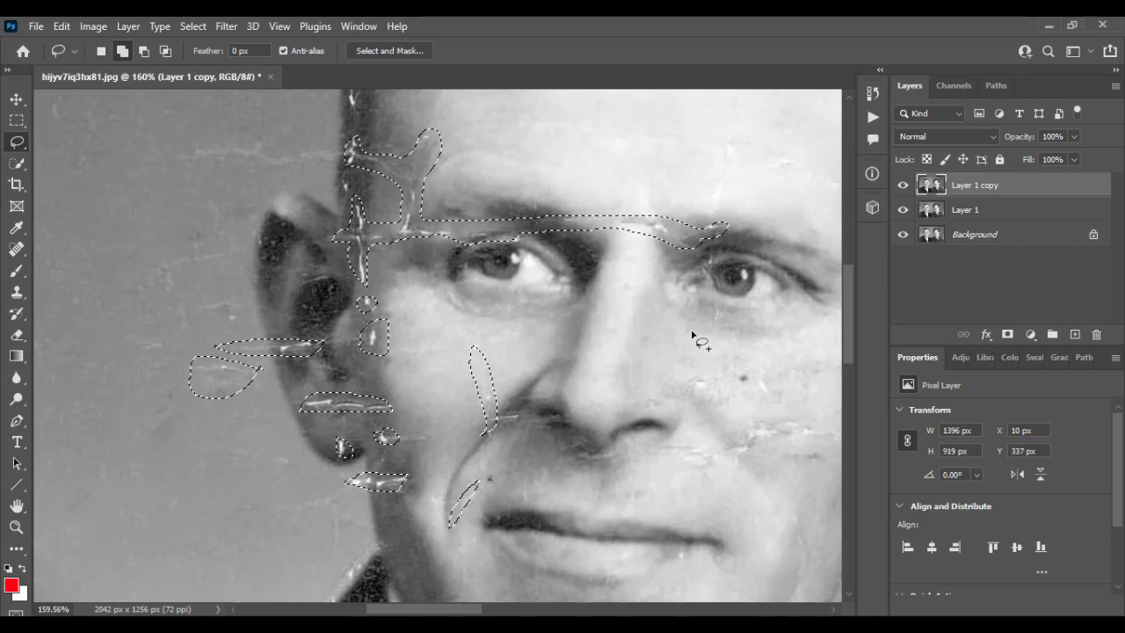
# Add the cracks and spots on the man's other cheek, below his eye and beside his nose, to the selection
pyautogui.moveTo(835, 427)
pyautogui.mouseDown()
pyautogui.moveTo(742, 419)
pyautogui.moveTo(681, 334)
pyautogui.mouseUp()
pyautogui.moveTo(486, 369); pyautogui.dragTo(588, 363)
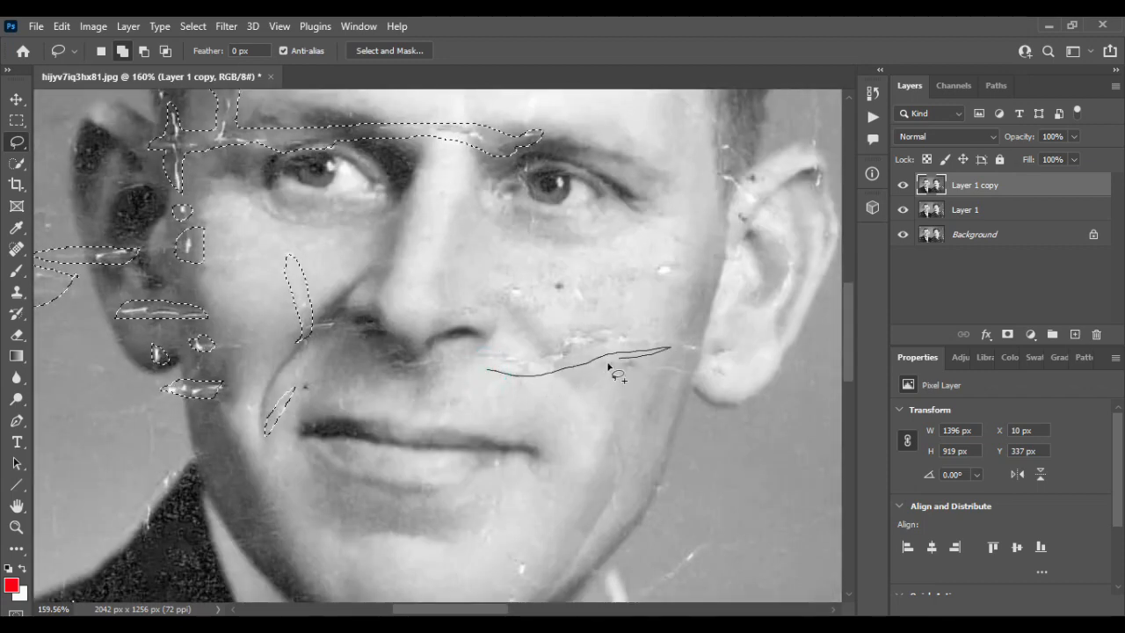
pyautogui.moveTo(508, 376); pyautogui.dragTo(510, 376)
pyautogui.moveTo(509, 307)
pyautogui.mouseDown()
pyautogui.moveTo(533, 271)
pyautogui.moveTo(501, 308)
pyautogui.mouseUp()
pyautogui.moveTo(649, 279); pyautogui.dragTo(650, 281)
# Add the white marks on top of the man's hair and down his hairline to the temple to the selection
pyautogui.scroll(4, 640, 271)
pyautogui.scroll(3, 640, 267)
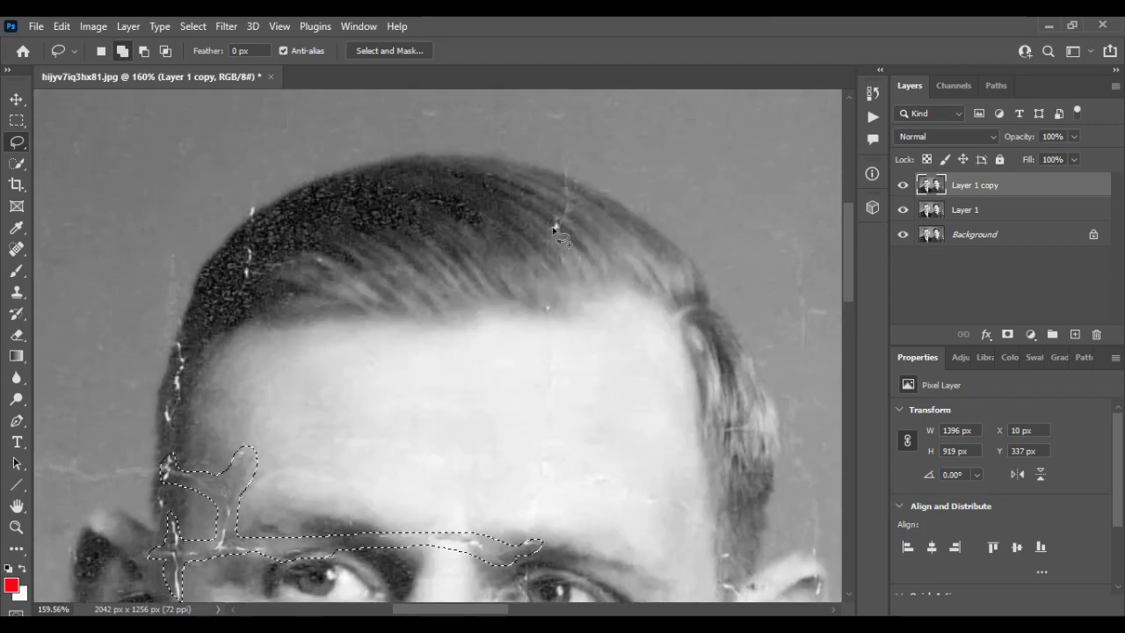
pyautogui.moveTo(556, 235); pyautogui.dragTo(554, 236)
pyautogui.moveTo(251, 273); pyautogui.dragTo(256, 242)
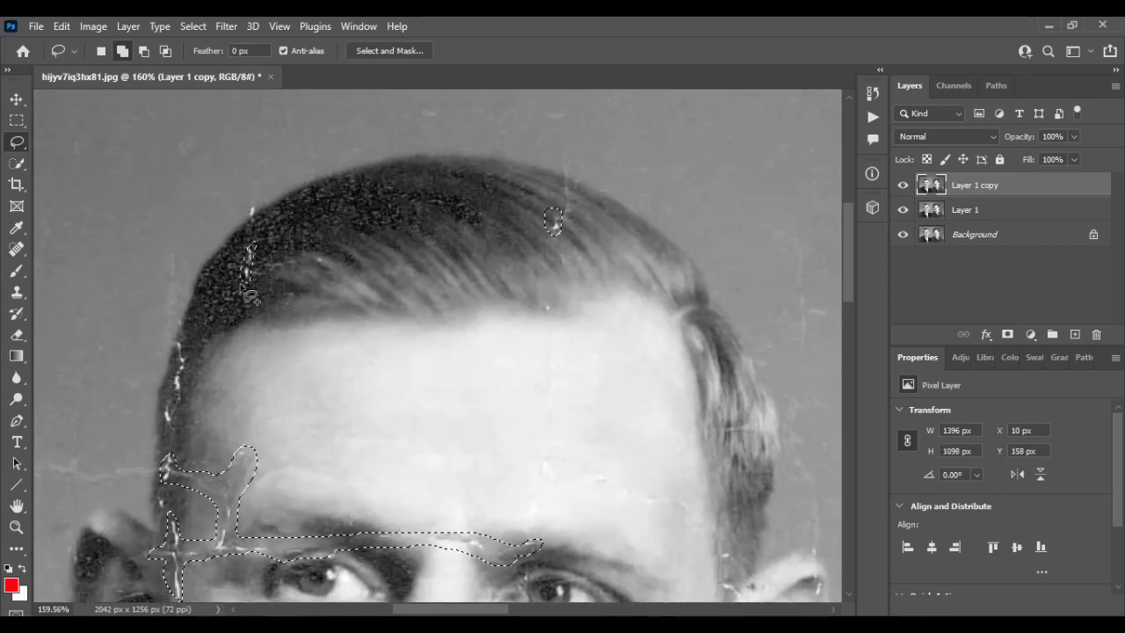
pyautogui.moveTo(248, 293); pyautogui.dragTo(250, 295)
pyautogui.scroll(-3, 250, 295)
pyautogui.click(185, 237)
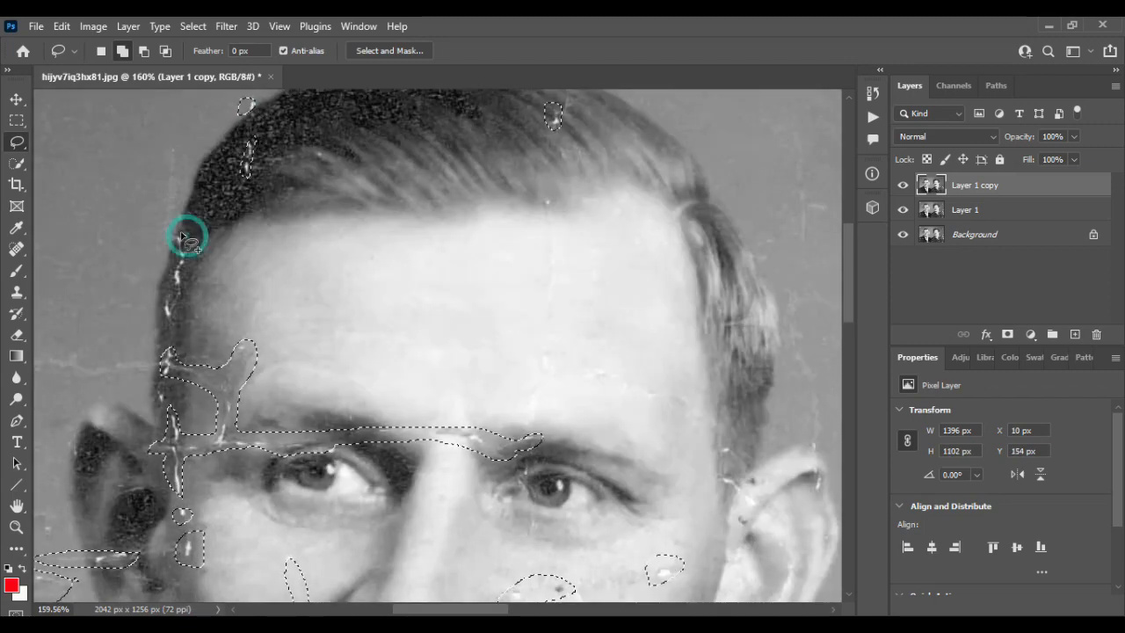
pyautogui.moveTo(186, 273); pyautogui.dragTo(185, 236)
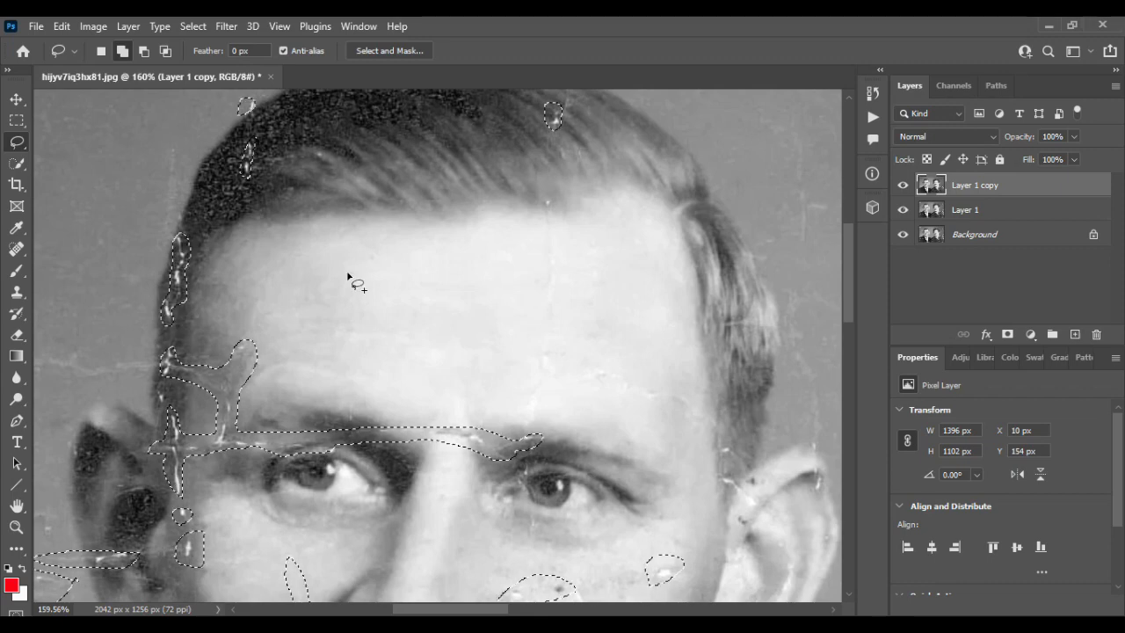
# Add the crack from the woman's hair onto her forehead and the bright spot atop her hair to the selection
pyautogui.scroll(-11, 347, 269)
pyautogui.hscroll(8, 349, 266)
pyautogui.scroll(6, 350, 265)
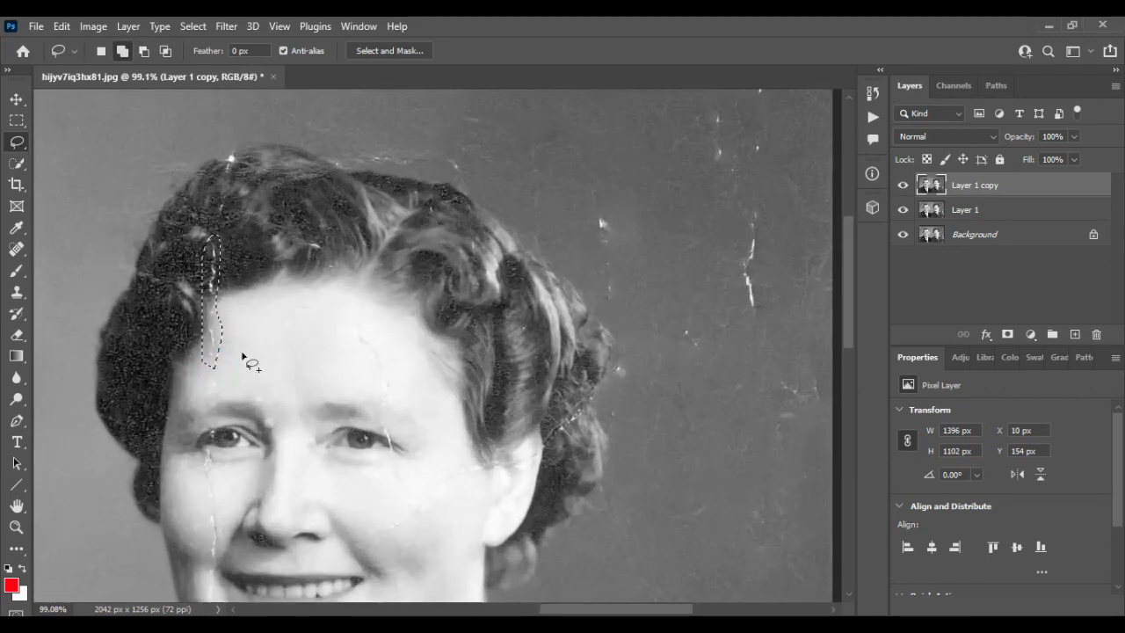
pyautogui.moveTo(221, 169); pyautogui.dragTo(254, 166)
# Add the cracks on the woman's cheeks, beside her eye and through the hair behind her ear to the selection
pyautogui.scroll(-4, 409, 295)
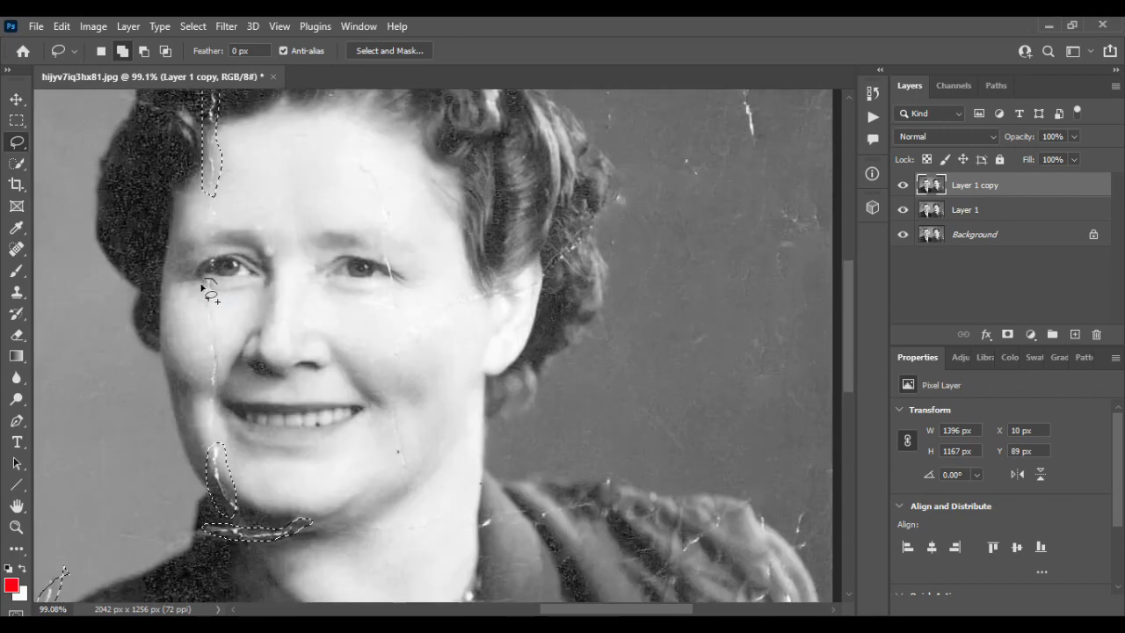
pyautogui.moveTo(388, 280); pyautogui.dragTo(382, 253)
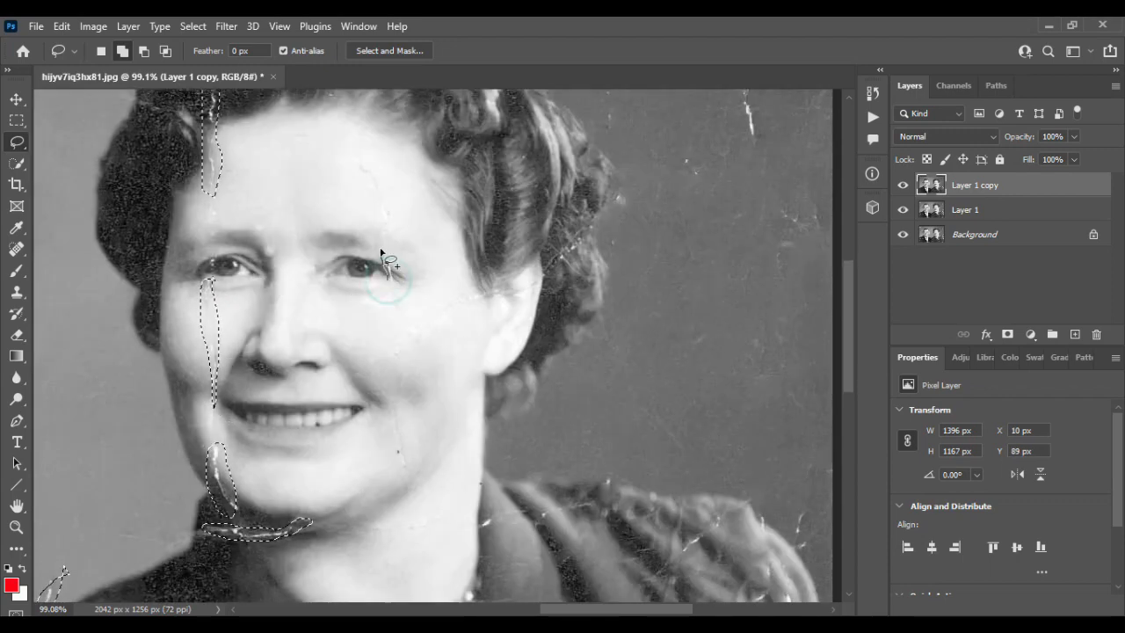
pyautogui.moveTo(397, 306); pyautogui.dragTo(397, 308)
pyautogui.moveTo(545, 271); pyautogui.dragTo(618, 193)
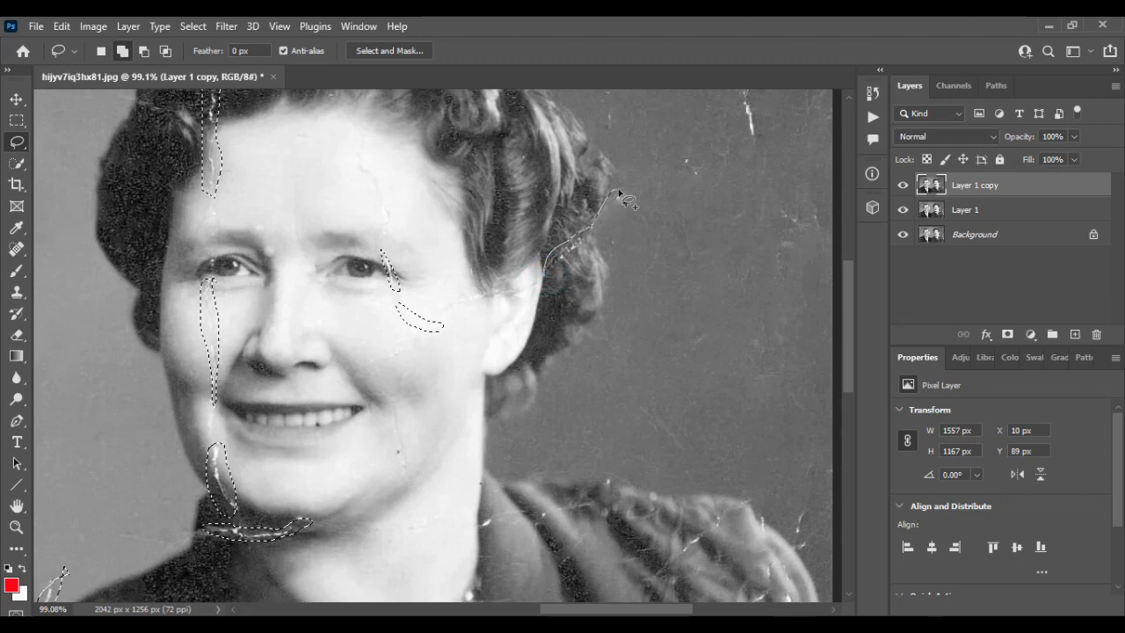
# Add the scratches just above the woman's hair and the mark on the photo's upper edge to the selection
pyautogui.scroll(7, 532, 288)
pyautogui.moveTo(475, 303)
pyautogui.mouseDown()
pyautogui.moveTo(532, 288)
pyautogui.moveTo(376, 320)
pyautogui.mouseUp()
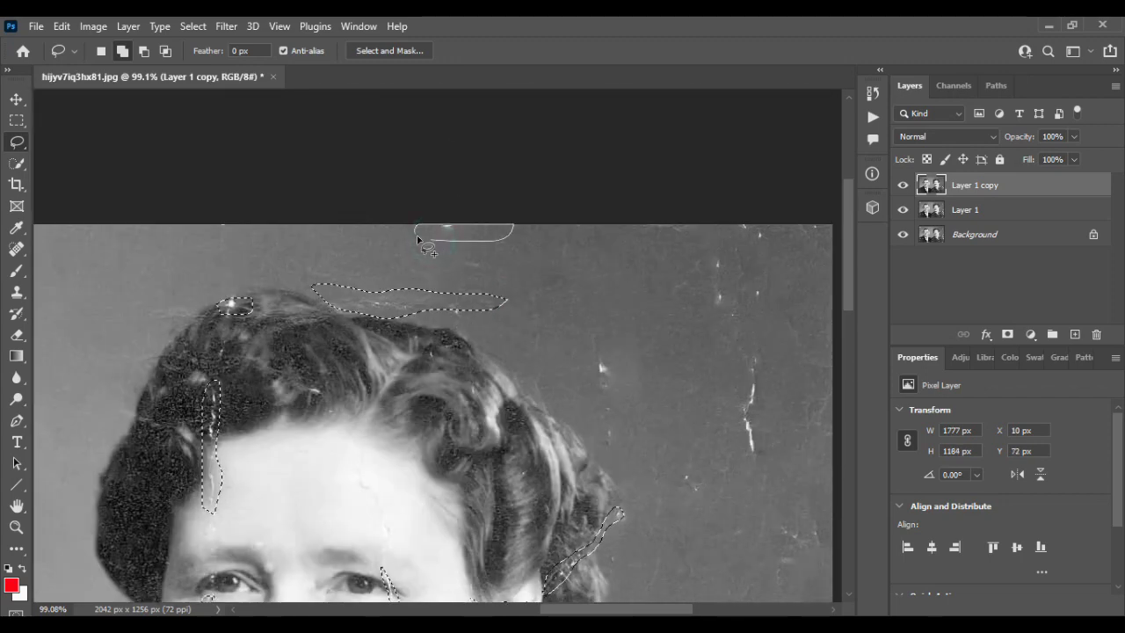
pyautogui.moveTo(418, 237); pyautogui.dragTo(415, 228)
# Add the cracks and specks in the background beside the woman's head and in the photo's corner to the selection
pyautogui.moveTo(593, 324)
pyautogui.mouseDown()
pyautogui.moveTo(602, 372)
pyautogui.moveTo(592, 326)
pyautogui.mouseUp()
pyautogui.moveTo(744, 333); pyautogui.dragTo(742, 335)
pyautogui.moveTo(826, 276); pyautogui.dragTo(673, 275)
pyautogui.scroll(-4, 759, 375)
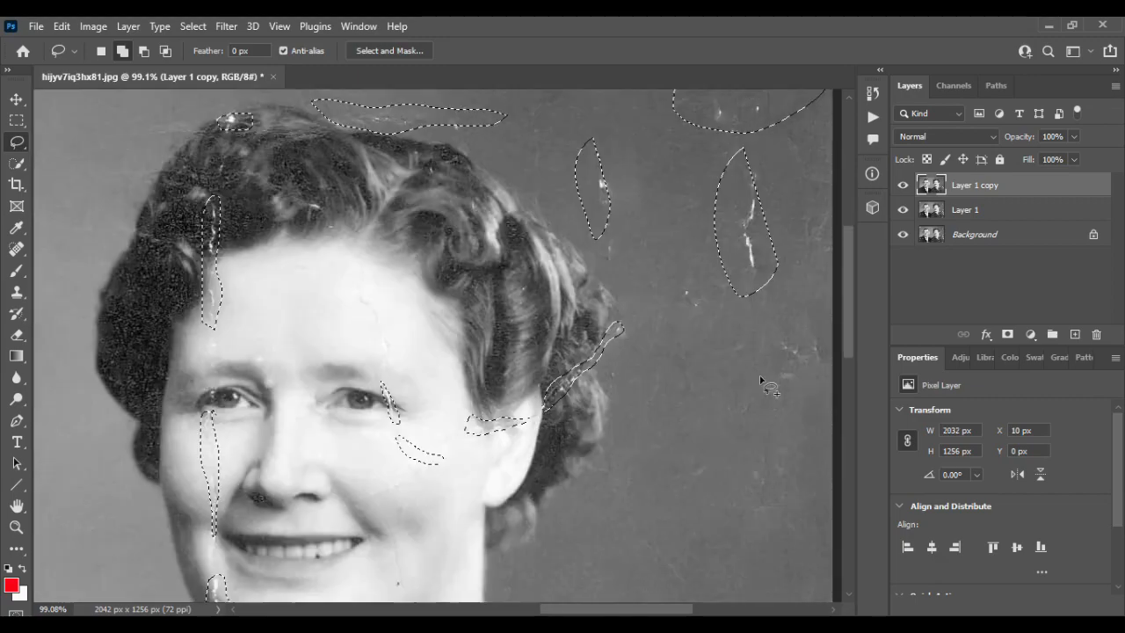
pyautogui.moveTo(819, 361)
pyautogui.mouseDown()
pyautogui.moveTo(754, 374)
pyautogui.moveTo(822, 353)
pyautogui.mouseUp()
pyautogui.moveTo(699, 335); pyautogui.dragTo(694, 338)
# Add the small mark at the woman's neck edge and the two faint marks on her lapel to the selection
pyautogui.scroll(-7, 692, 335)
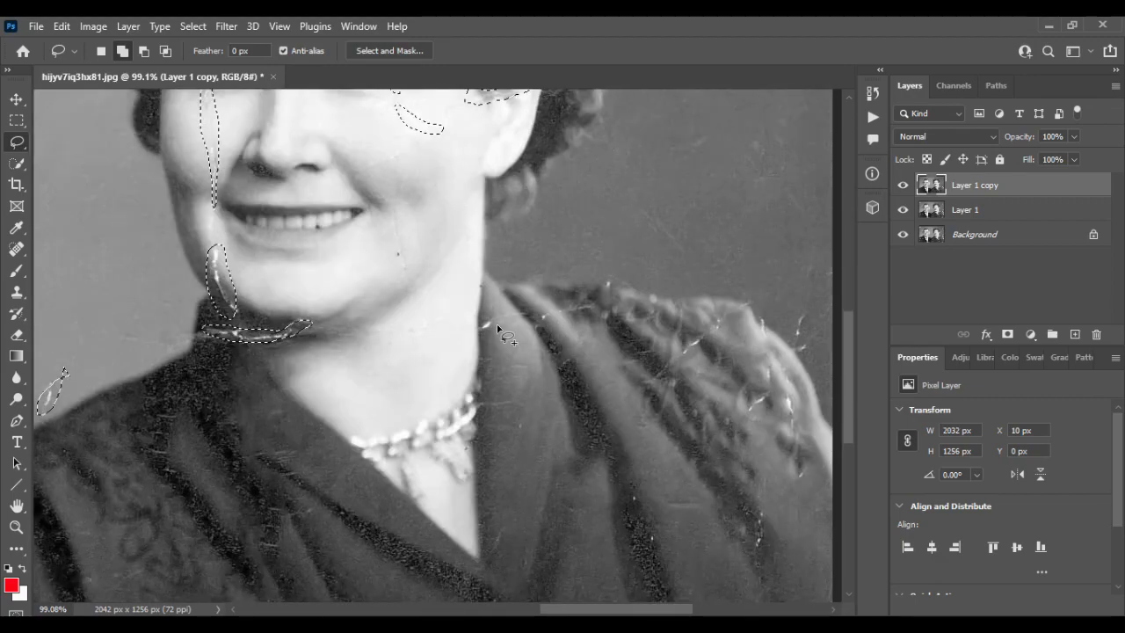
pyautogui.moveTo(498, 328); pyautogui.dragTo(487, 328)
pyautogui.moveTo(523, 419); pyautogui.dragTo(535, 438)
pyautogui.moveTo(528, 501); pyautogui.dragTo(525, 482)
# Add the cracks across the woman's shoulder and sleeve and the mark in the background beside them to the selection
pyautogui.moveTo(644, 376); pyautogui.dragTo(706, 323)
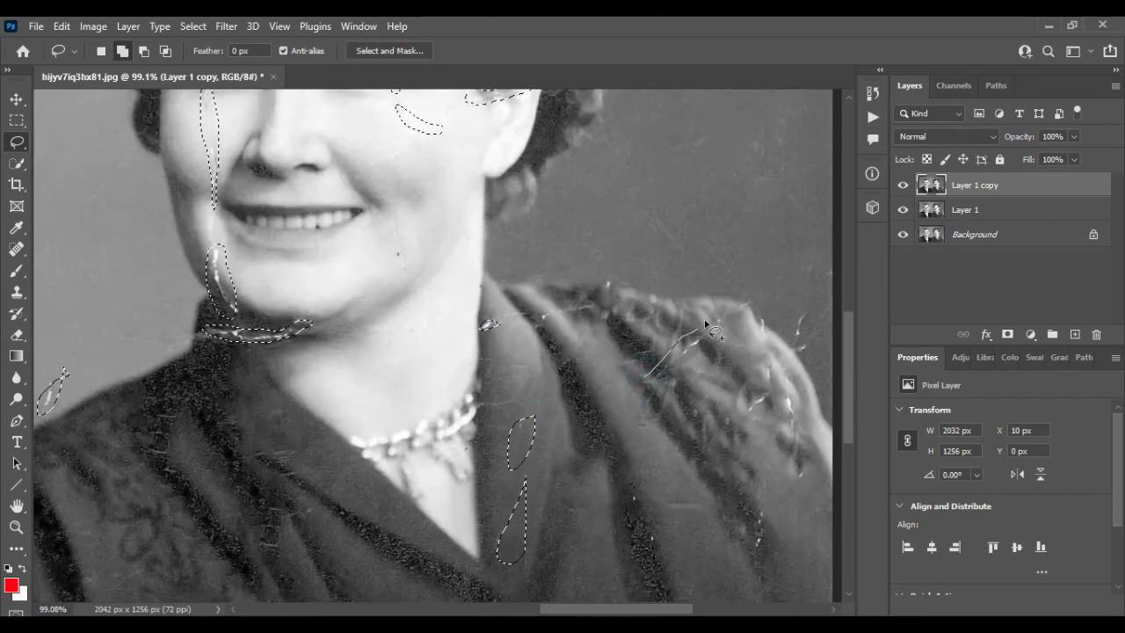
pyautogui.moveTo(672, 384); pyautogui.dragTo(647, 377)
pyautogui.moveTo(731, 425); pyautogui.dragTo(733, 422)
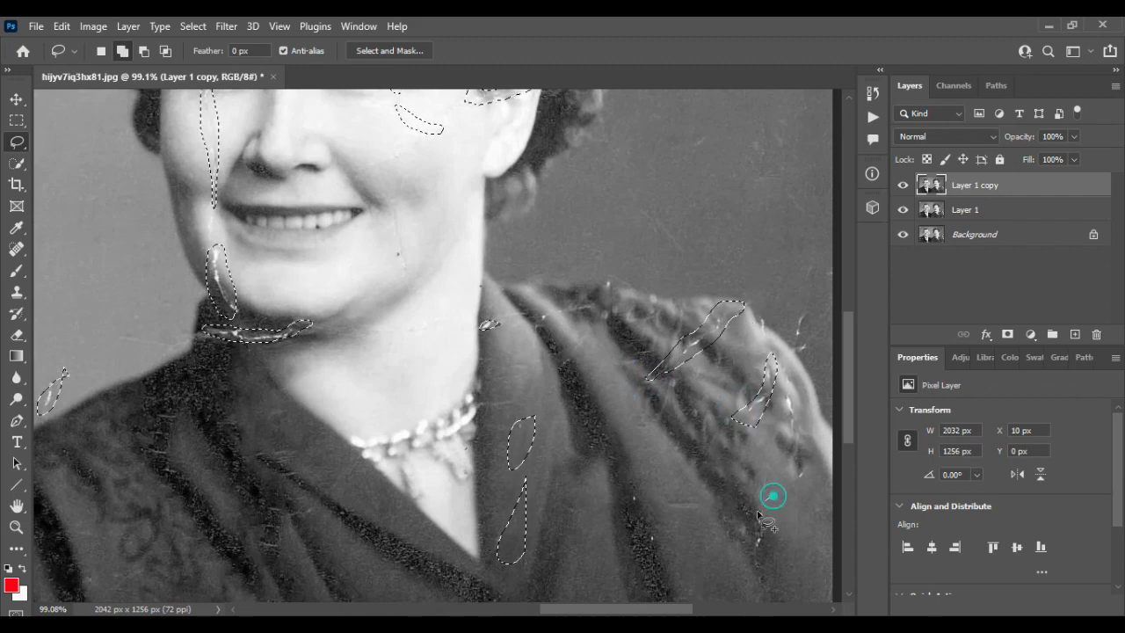
pyautogui.moveTo(774, 494); pyautogui.dragTo(775, 497)
pyautogui.moveTo(789, 383); pyautogui.dragTo(789, 381)
pyautogui.moveTo(815, 280); pyautogui.dragTo(791, 331)
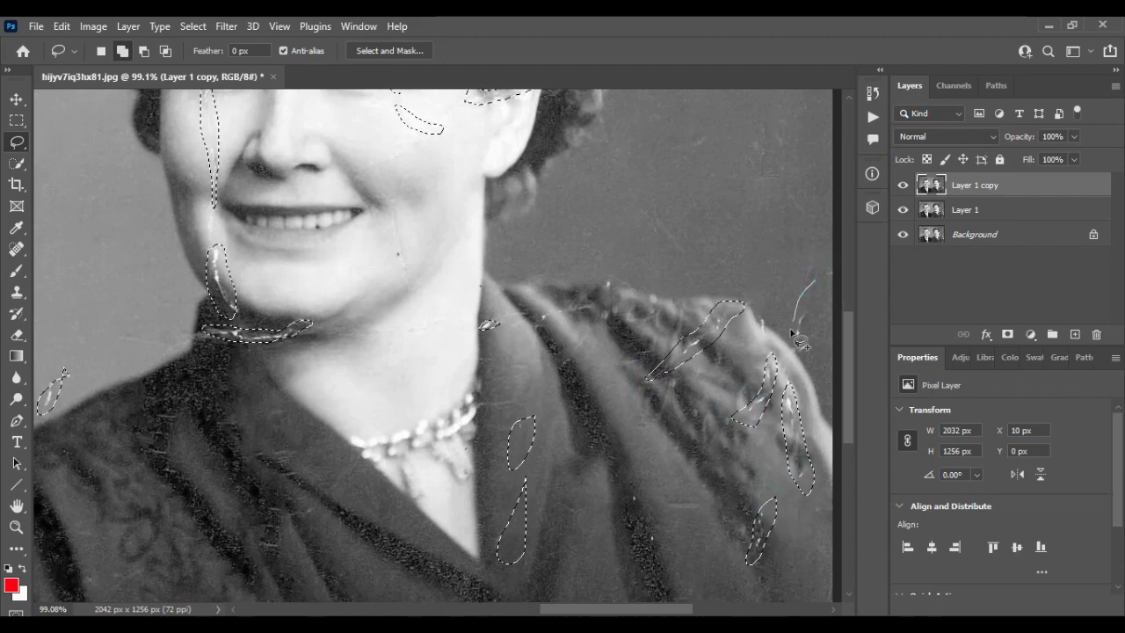
pyautogui.moveTo(799, 276); pyautogui.dragTo(801, 279)
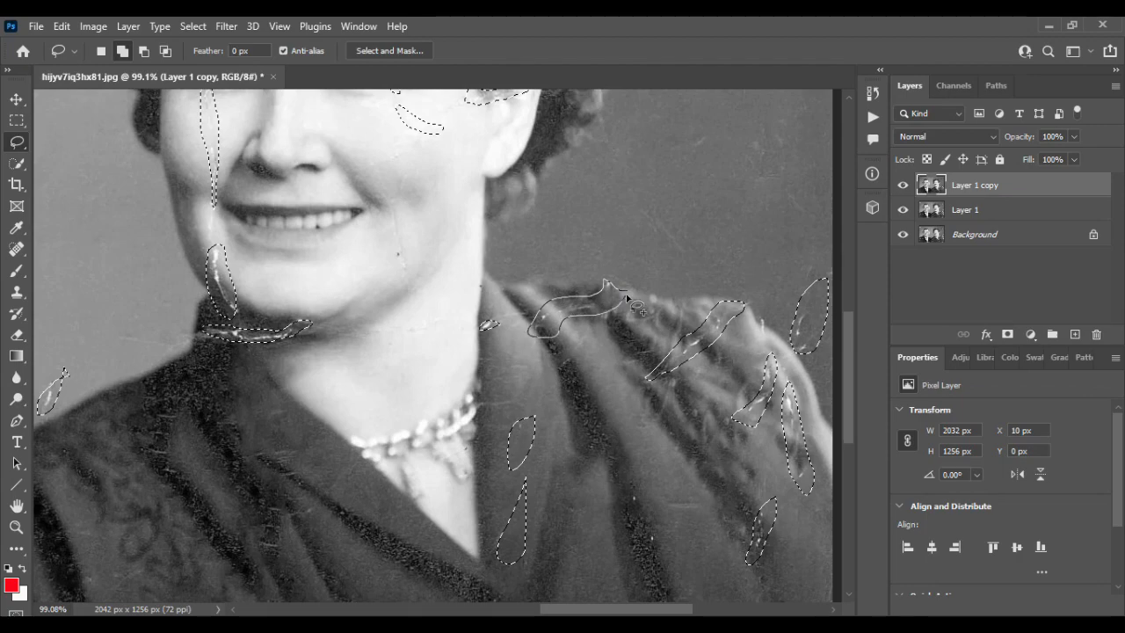
pyautogui.moveTo(626, 299); pyautogui.dragTo(625, 296)
pyautogui.moveTo(766, 334); pyautogui.dragTo(768, 341)
# Fill all the lassoed crack areas across both faces, the clothes and the background, and clear the selection
pyautogui.hotkey('ctrl', '0')
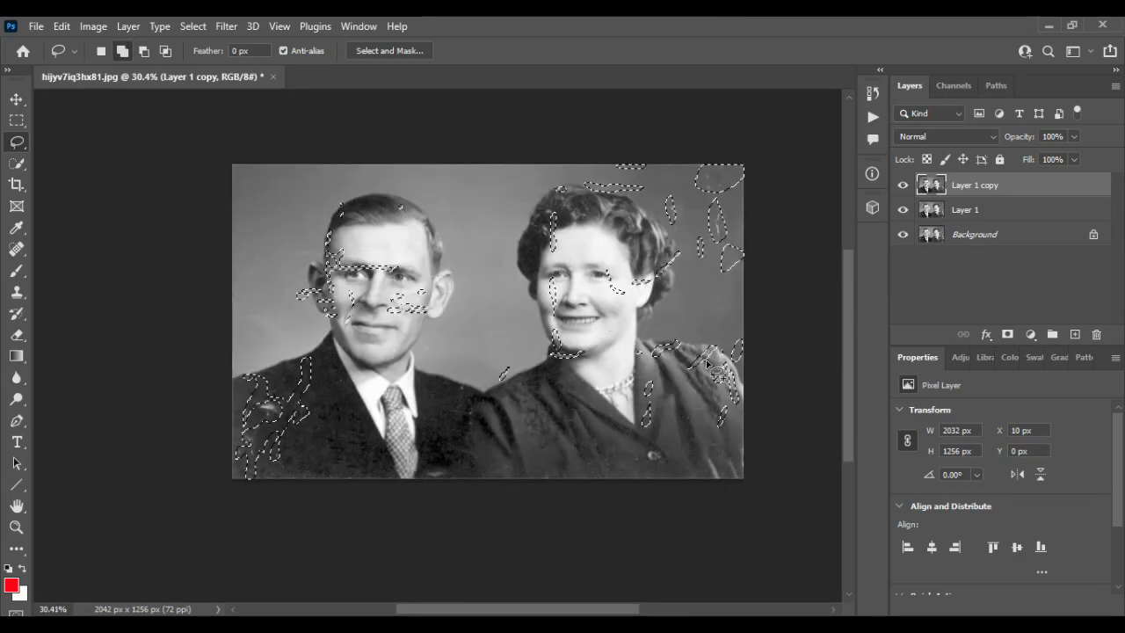
pyautogui.click(61, 26)
pyautogui.click(101, 281)
pyautogui.click(918, 95)
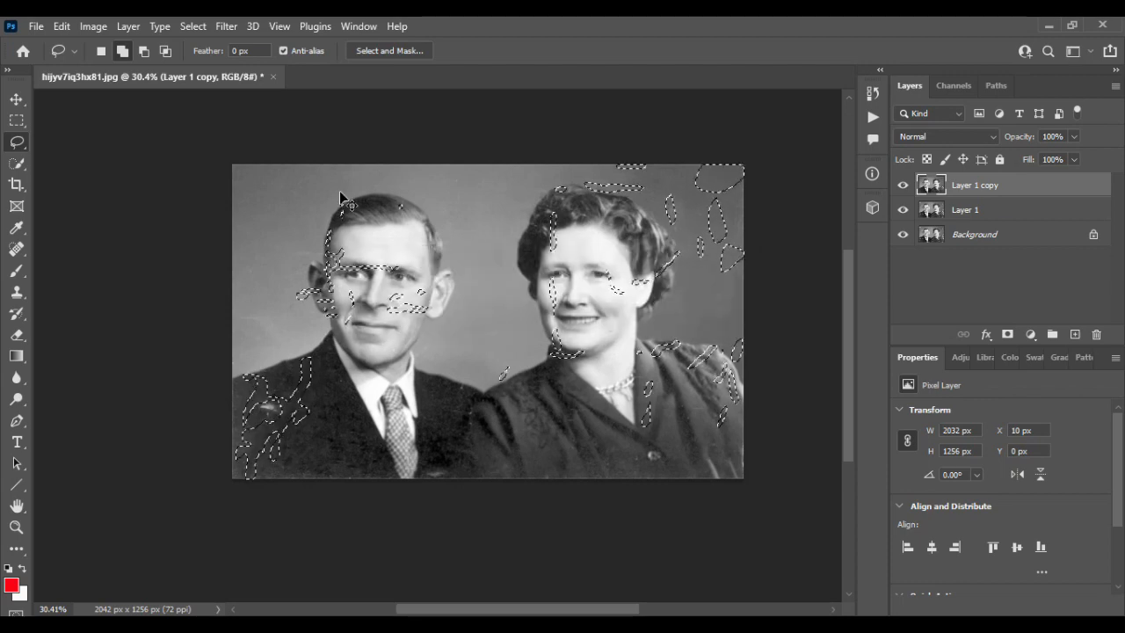
pyautogui.hotkey('ctrl', 'd')
# Lasso the leftover damage on the shoulder of the man's jacket, fill it and clear the selection
pyautogui.scroll(5, 558, 301)
pyautogui.scroll(-4, 559, 300)
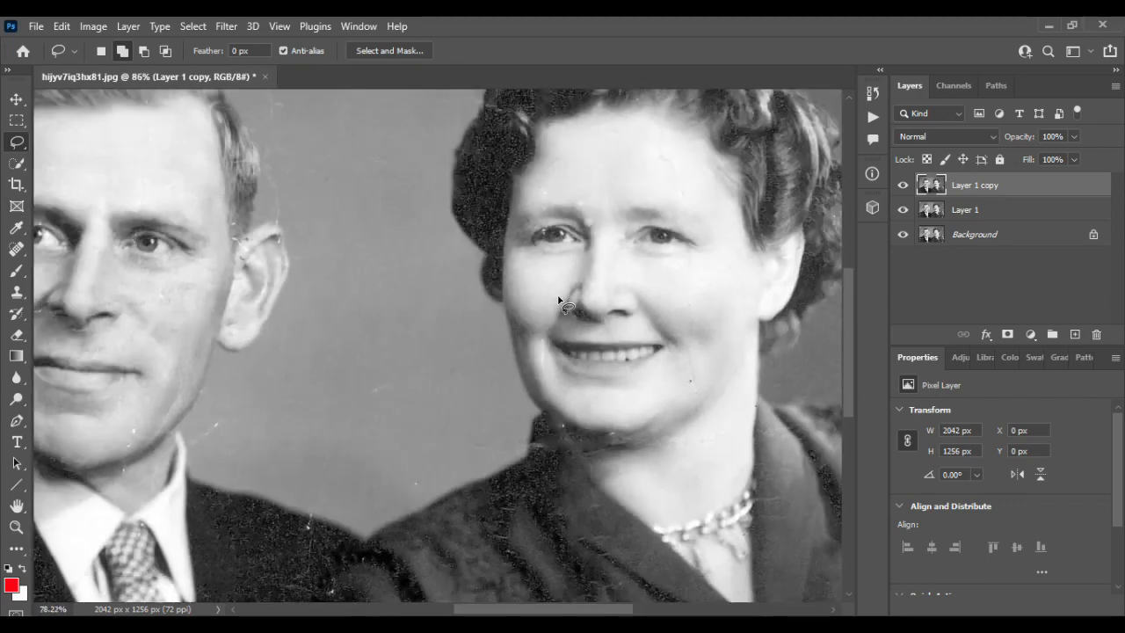
pyautogui.moveTo(559, 300); pyautogui.dragTo(651, 221)
pyautogui.moveTo(237, 352)
pyautogui.mouseDown()
pyautogui.moveTo(209, 346)
pyautogui.moveTo(237, 350)
pyautogui.moveTo(236, 335)
pyautogui.moveTo(263, 376)
pyautogui.mouseUp()
pyautogui.click(62, 26)
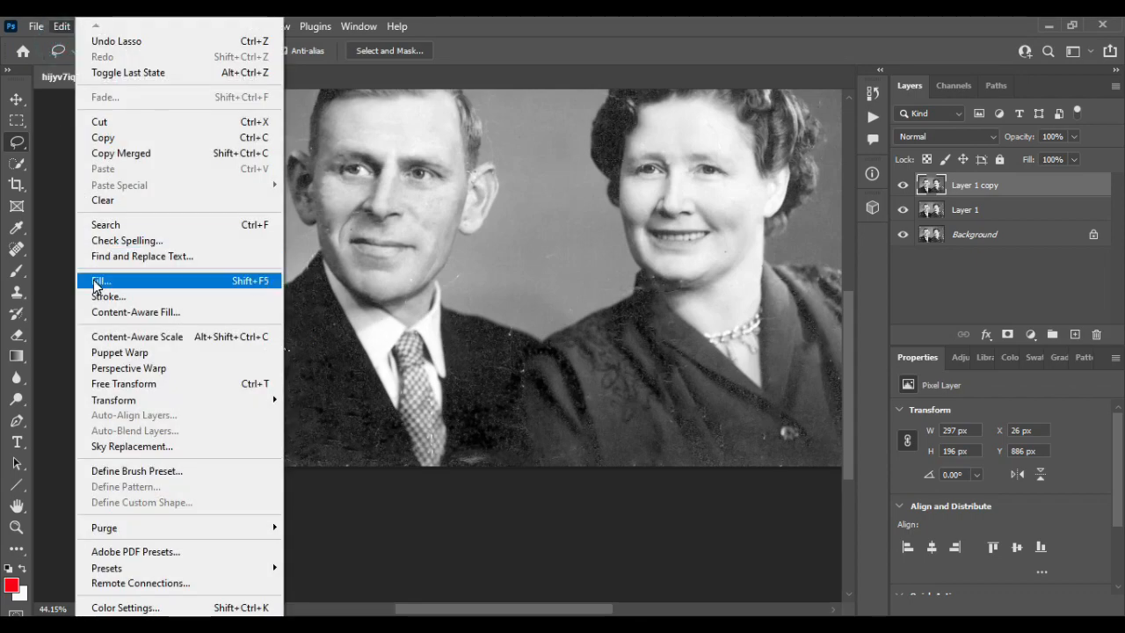
pyautogui.click(99, 279)
pyautogui.click(909, 95)
pyautogui.hotkey('ctrl', 'd')
pyautogui.scroll(-2, 339, 369)
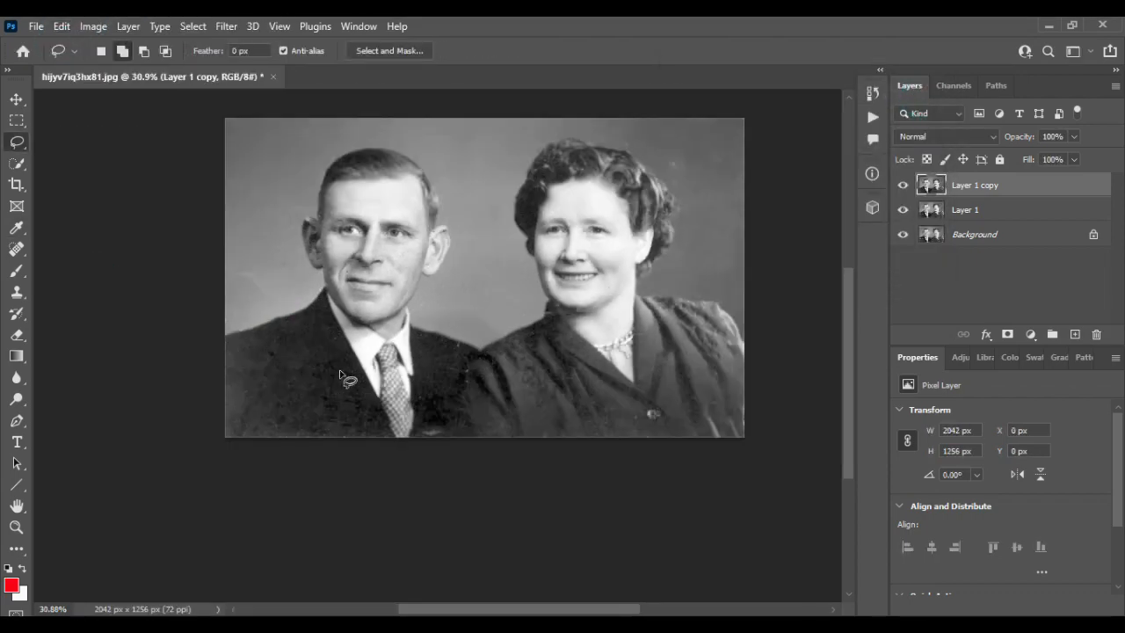
# Lasso the white specks on the man's jacket near the woman's shoulder, fill them and clear the selection
pyautogui.scroll(3, 339, 369)
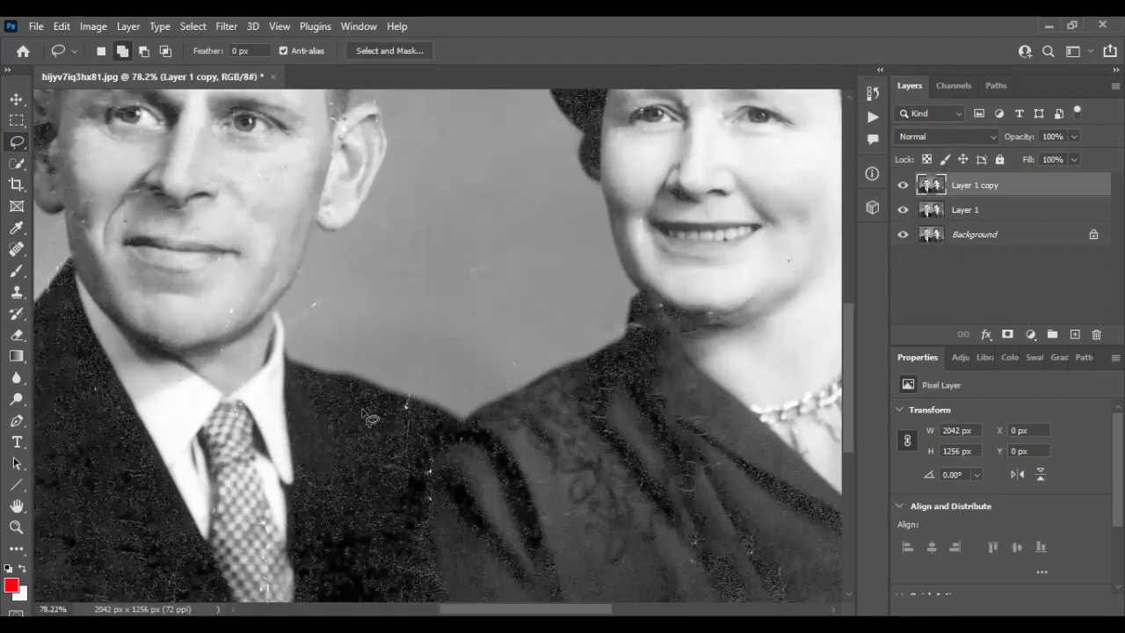
pyautogui.moveTo(437, 446); pyautogui.dragTo(404, 413)
pyautogui.click(61, 25)
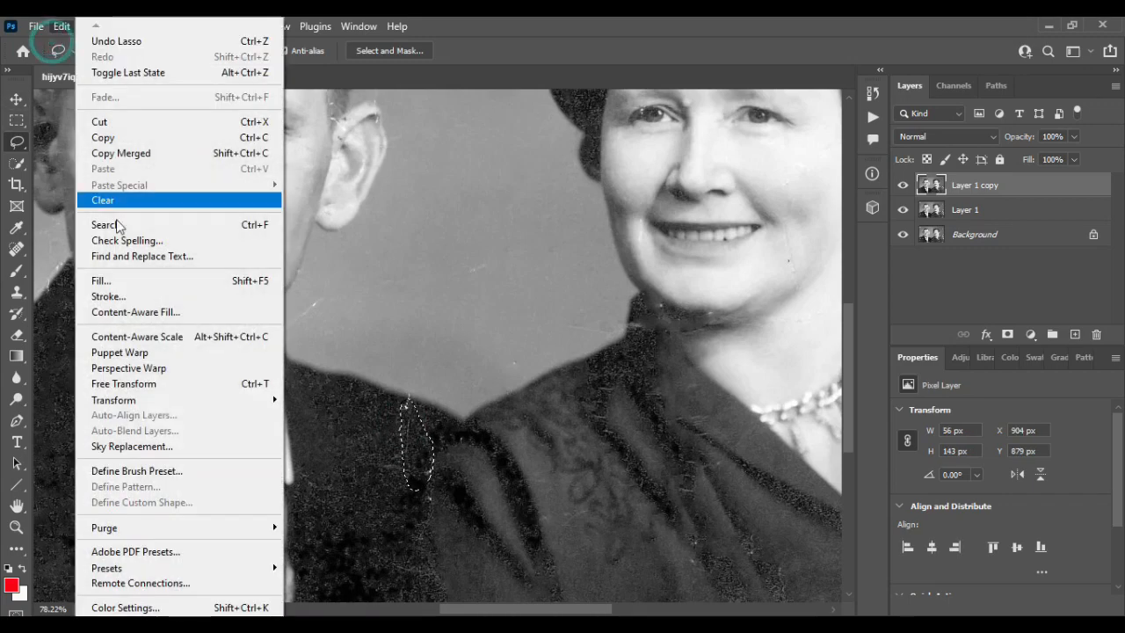
pyautogui.click(100, 278)
pyautogui.click(912, 94)
pyautogui.scroll(-3, 436, 386)
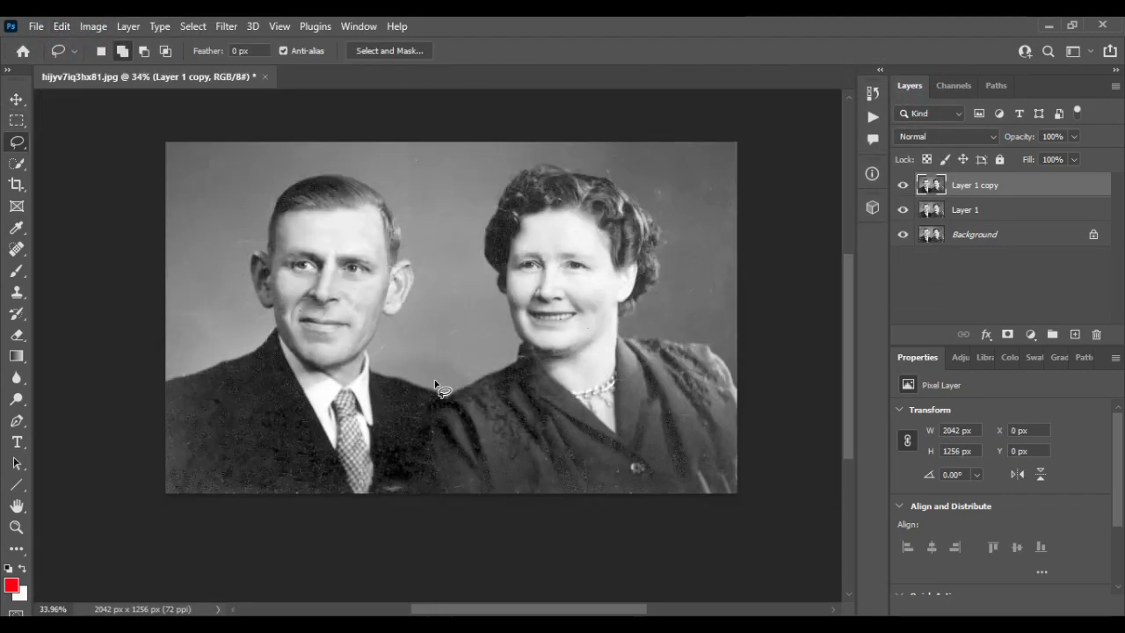
# Compare the photo with and without the retouched layer, merge it with Layer 1 and duplicate the merged layer
pyautogui.click(899, 185)
pyautogui.click(899, 185)
pyautogui.click(898, 186)
pyautogui.click(899, 185)
pyautogui.keyDown('ctrl'); pyautogui.click(985, 214); pyautogui.keyUp('ctrl')
pyautogui.hotkey('ctrl', 'e')
pyautogui.hotkey('ctrl', 'j')
# Add a solid color fill layer above the photo in a light orange skin tone
pyautogui.click(1029, 334)
pyautogui.click(1016, 38)
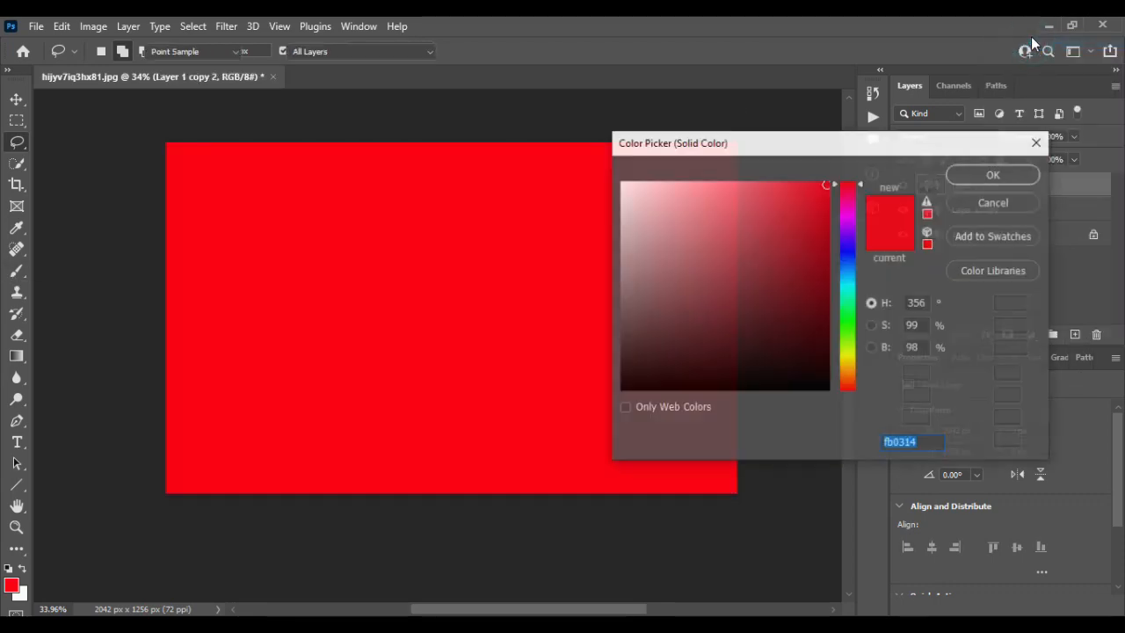
pyautogui.click(846, 353)
pyautogui.click(847, 375)
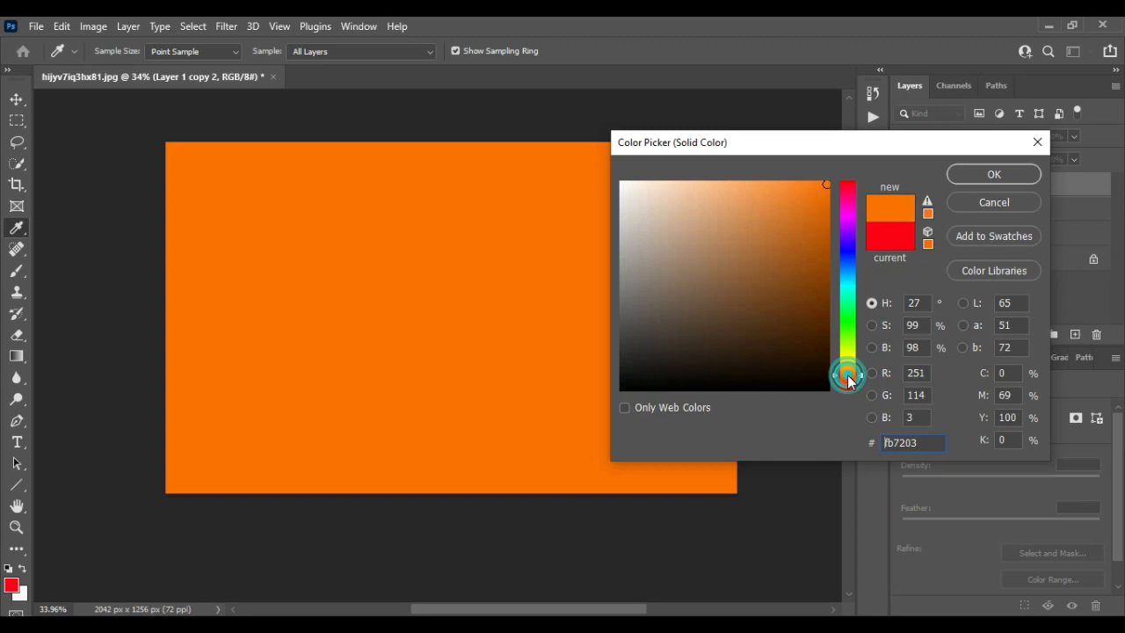
pyautogui.click(735, 187)
pyautogui.moveTo(738, 184)
pyautogui.mouseDown()
pyautogui.moveTo(708, 184)
pyautogui.moveTo(721, 188)
pyautogui.mouseUp()
pyautogui.click(993, 174)
# Invert the color fill layer's mask to black and set the layer's blending mode to Soft Light
pyautogui.click(977, 186)
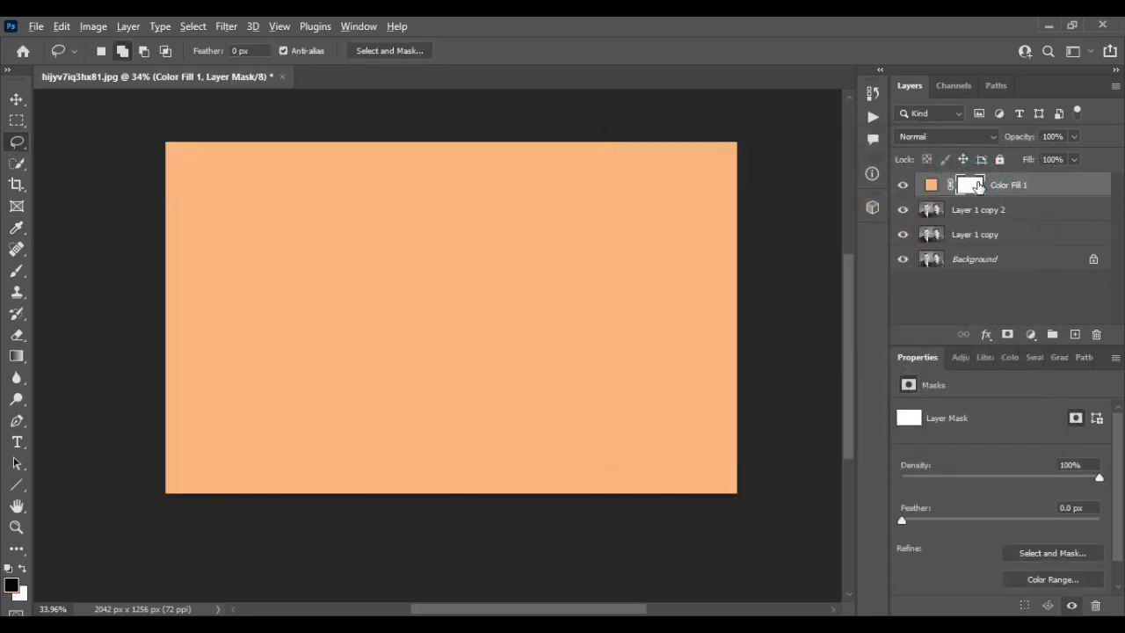
pyautogui.hotkey('ctrl', 'i')
pyautogui.click(993, 136)
pyautogui.click(1054, 184)
pyautogui.click(945, 136)
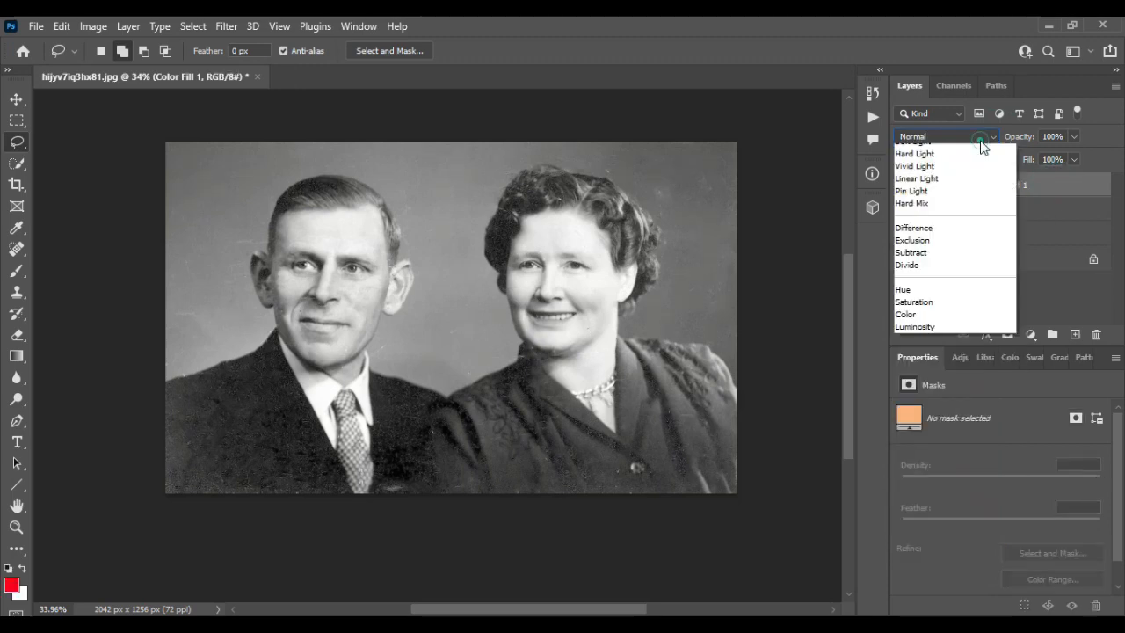
pyautogui.click(936, 346)
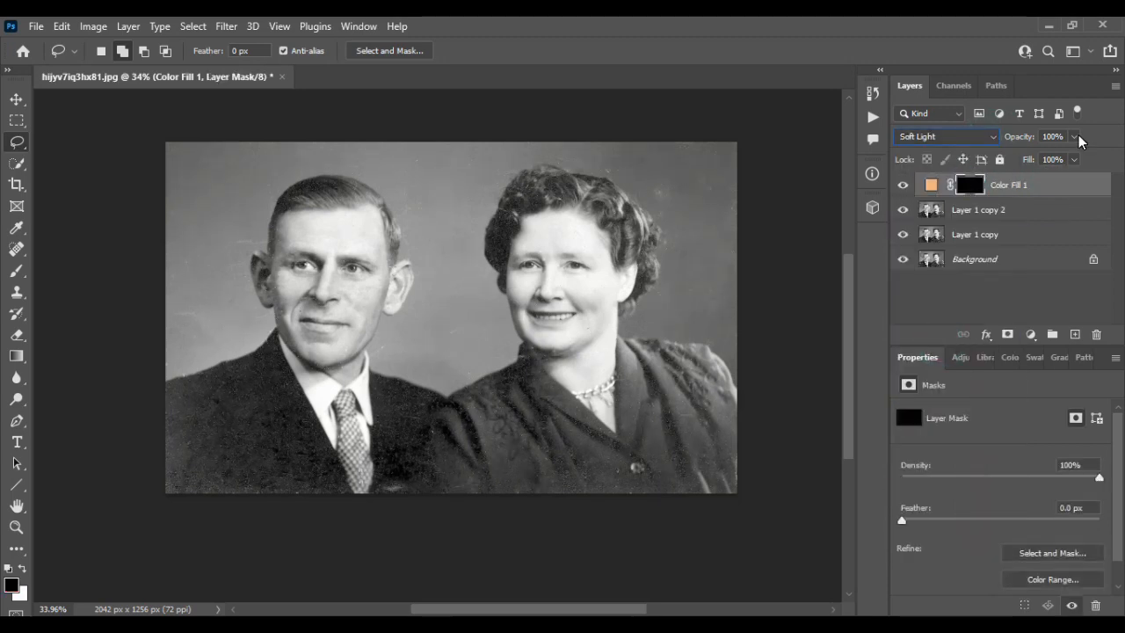
# Paint the fill layer's mask white with a soft brush over the man's face, neck and both ears to reveal the skin tone
pyautogui.click(16, 271)
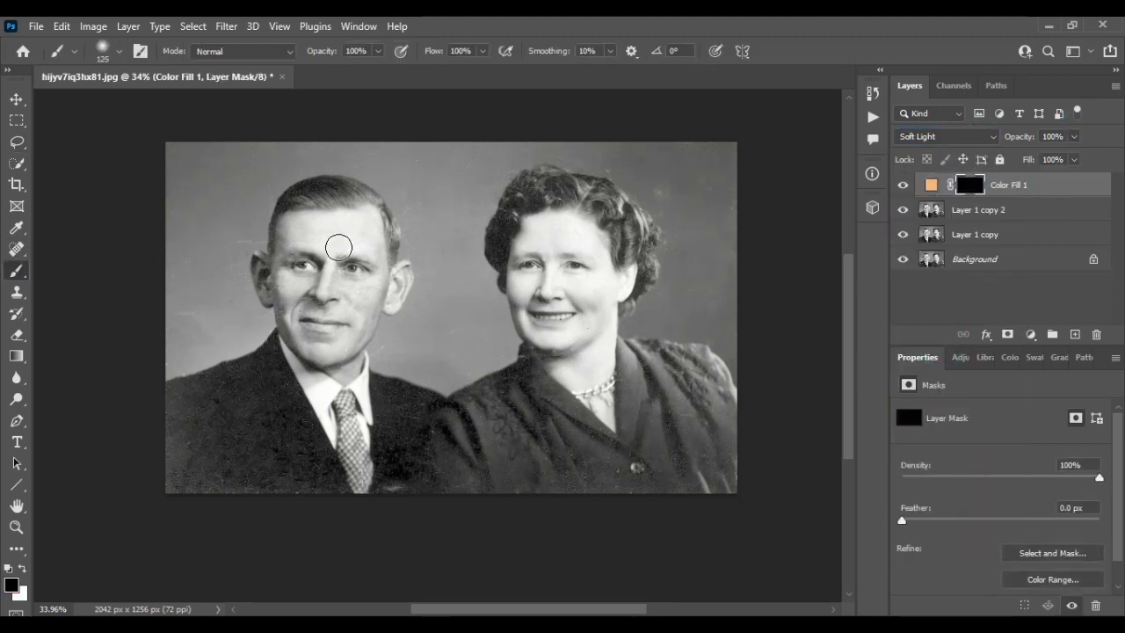
pyautogui.scroll(3, 338, 247)
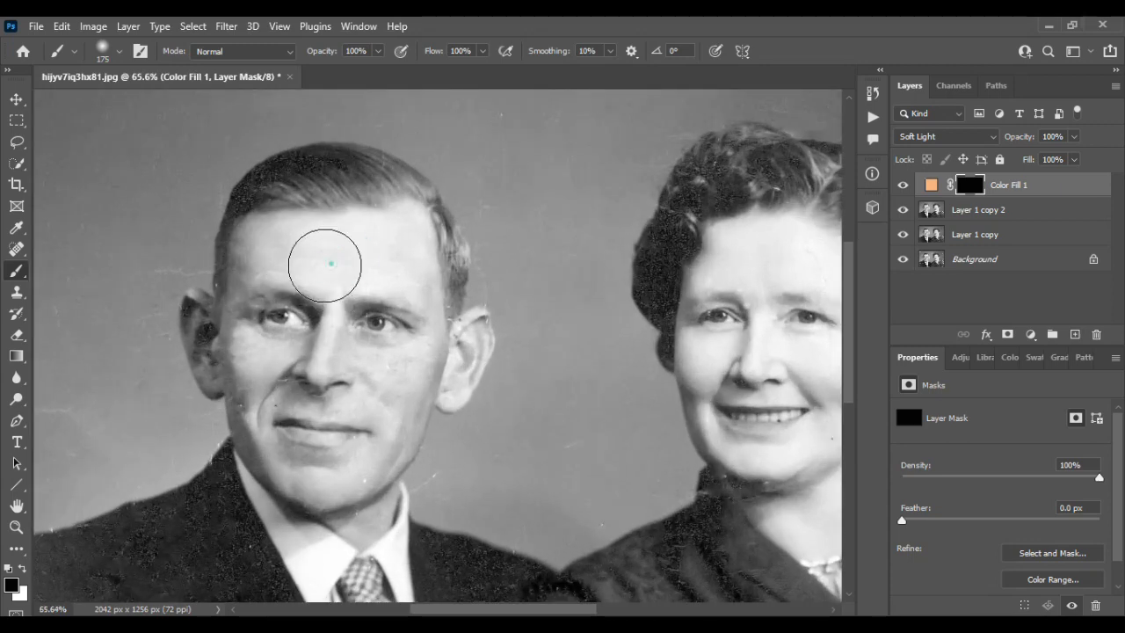
pyautogui.click(22, 570)
pyautogui.moveTo(307, 233)
pyautogui.mouseDown()
pyautogui.moveTo(265, 239)
pyautogui.moveTo(265, 263)
pyautogui.moveTo(306, 239)
pyautogui.moveTo(280, 238)
pyautogui.mouseUp()
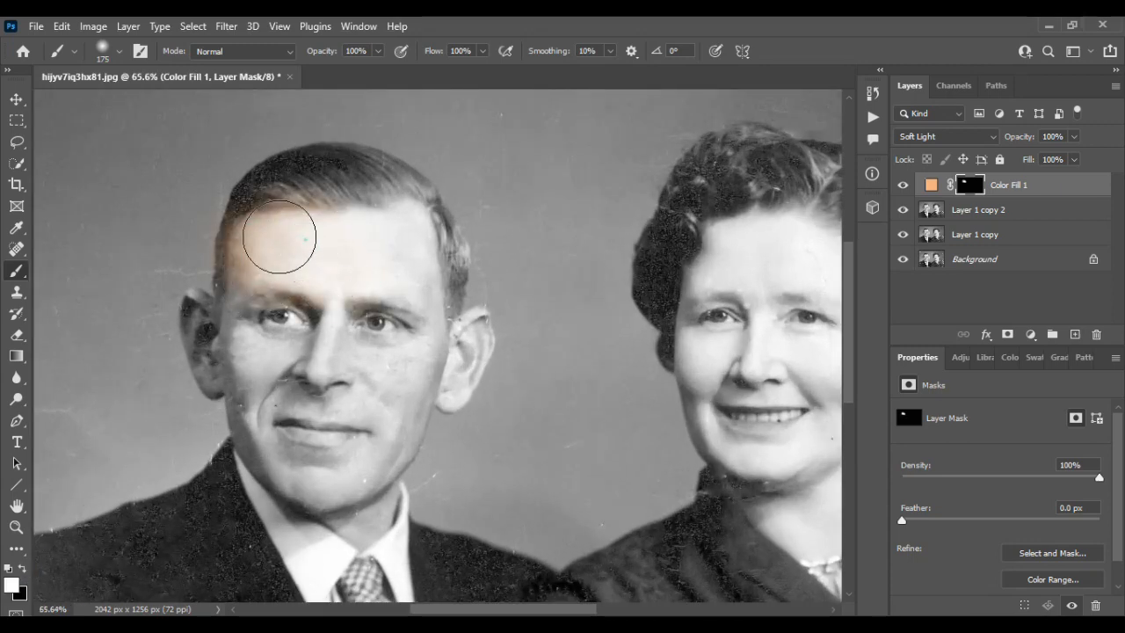
pyautogui.moveTo(375, 235)
pyautogui.mouseDown()
pyautogui.moveTo(414, 293)
pyautogui.moveTo(408, 382)
pyautogui.moveTo(368, 440)
pyautogui.moveTo(289, 434)
pyautogui.moveTo(258, 393)
pyautogui.moveTo(268, 361)
pyautogui.moveTo(318, 320)
pyautogui.moveTo(335, 354)
pyautogui.moveTo(364, 339)
pyautogui.moveTo(258, 323)
pyautogui.moveTo(263, 289)
pyautogui.moveTo(254, 308)
pyautogui.moveTo(258, 396)
pyautogui.moveTo(286, 446)
pyautogui.moveTo(369, 502)
pyautogui.mouseUp()
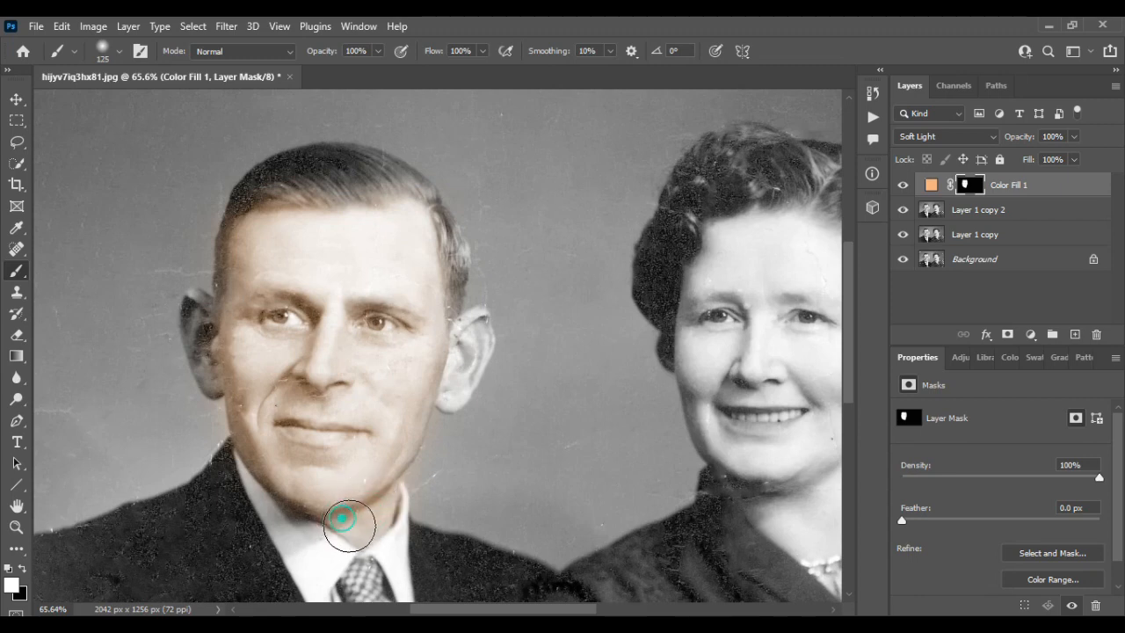
pyautogui.moveTo(457, 335); pyautogui.dragTo(451, 389)
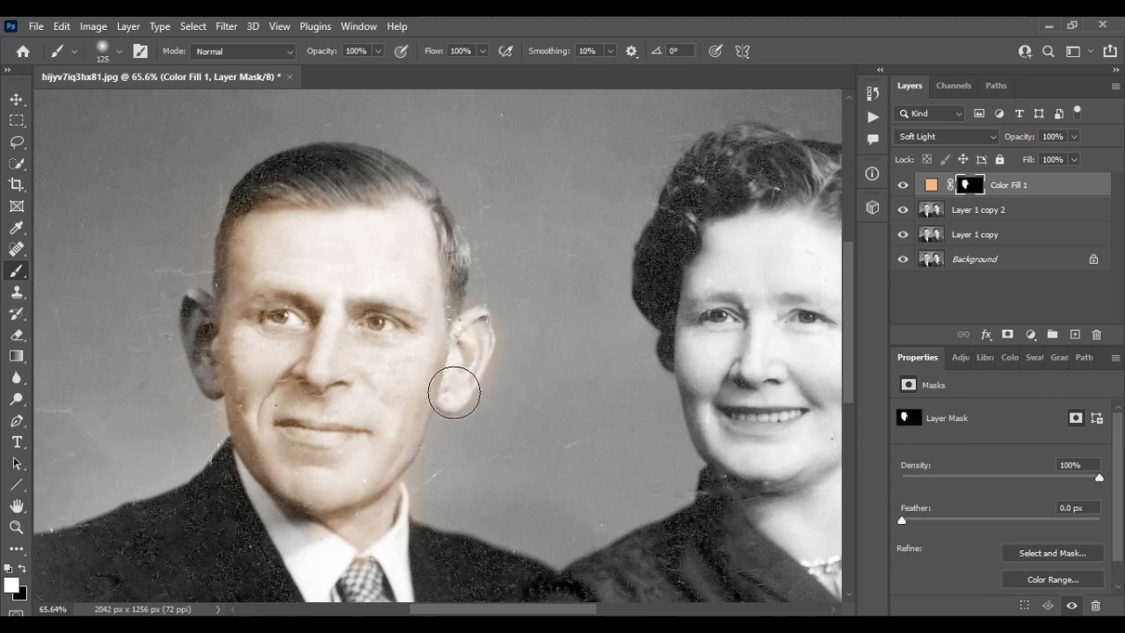
pyautogui.moveTo(195, 299); pyautogui.dragTo(206, 373)
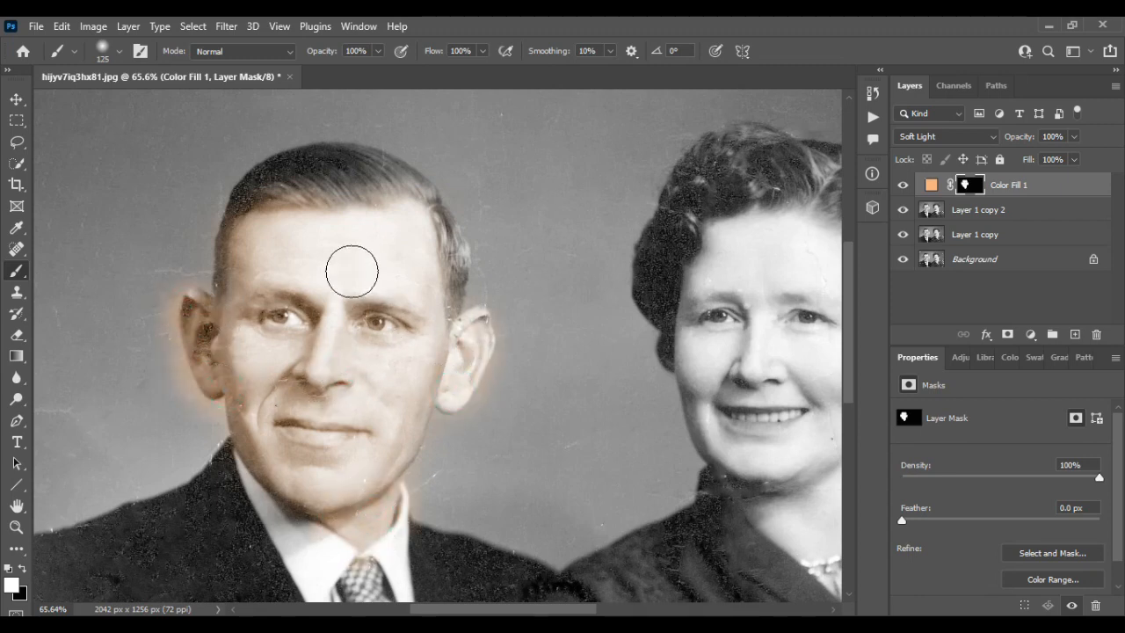
# Paint the mask white over the woman's face, ear, neck and chest with the brush at size 125
pyautogui.scroll(-2, 329, 419)
pyautogui.scroll(2, 327, 406)
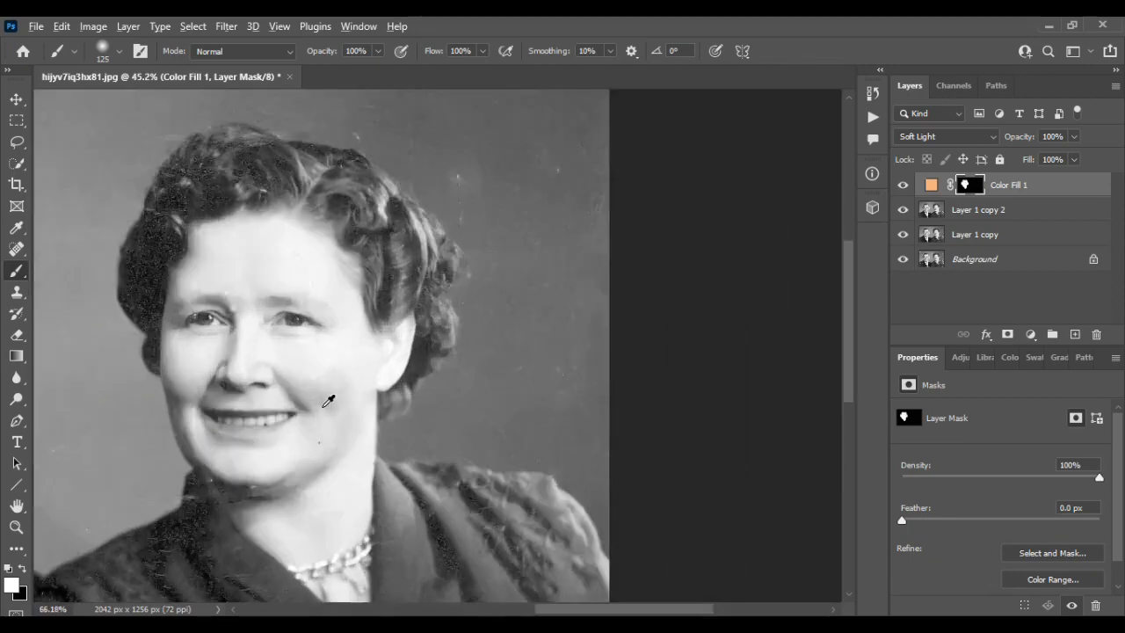
pyautogui.scroll(2, 326, 395)
pyautogui.moveTo(339, 163)
pyautogui.mouseDown()
pyautogui.moveTo(452, 189)
pyautogui.moveTo(427, 257)
pyautogui.moveTo(441, 355)
pyautogui.moveTo(526, 318)
pyautogui.moveTo(518, 299)
pyautogui.moveTo(459, 338)
pyautogui.moveTo(372, 317)
pyautogui.moveTo(280, 350)
pyautogui.moveTo(219, 328)
pyautogui.moveTo(218, 230)
pyautogui.moveTo(236, 382)
pyautogui.moveTo(381, 397)
pyautogui.moveTo(288, 263)
pyautogui.moveTo(387, 483)
pyautogui.moveTo(441, 394)
pyautogui.mouseUp()
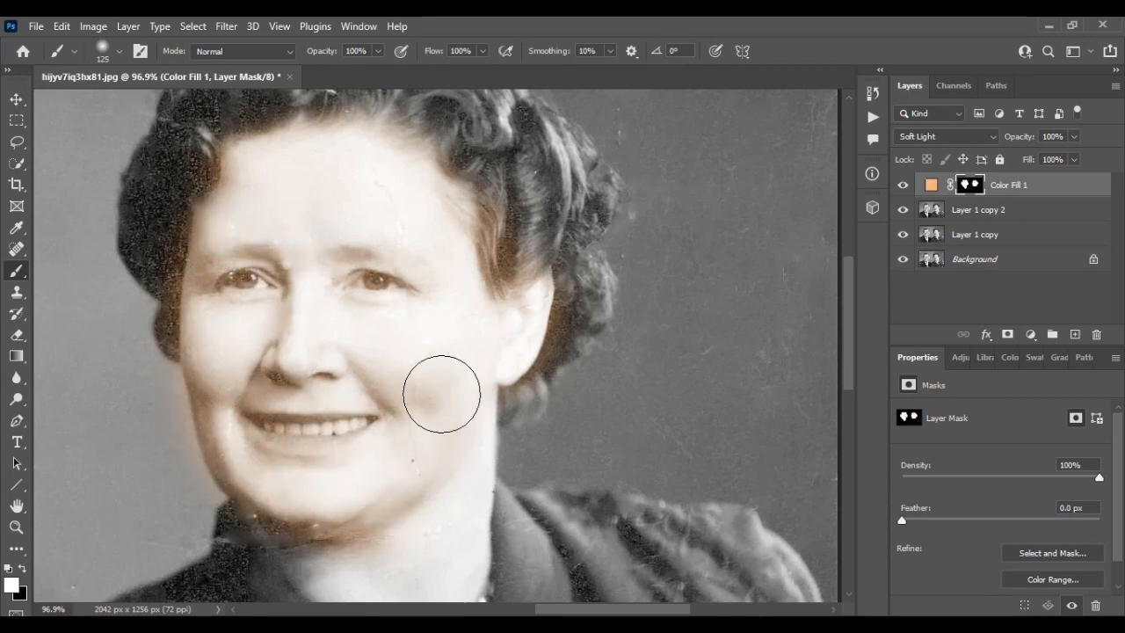
pyautogui.scroll(-3, 441, 394)
pyautogui.moveTo(351, 294)
pyautogui.mouseDown()
pyautogui.moveTo(450, 518)
pyautogui.moveTo(477, 544)
pyautogui.moveTo(468, 459)
pyautogui.moveTo(333, 377)
pyautogui.moveTo(404, 377)
pyautogui.moveTo(465, 254)
pyautogui.moveTo(428, 323)
pyautogui.mouseUp()
pyautogui.scroll(5, 336, 200)
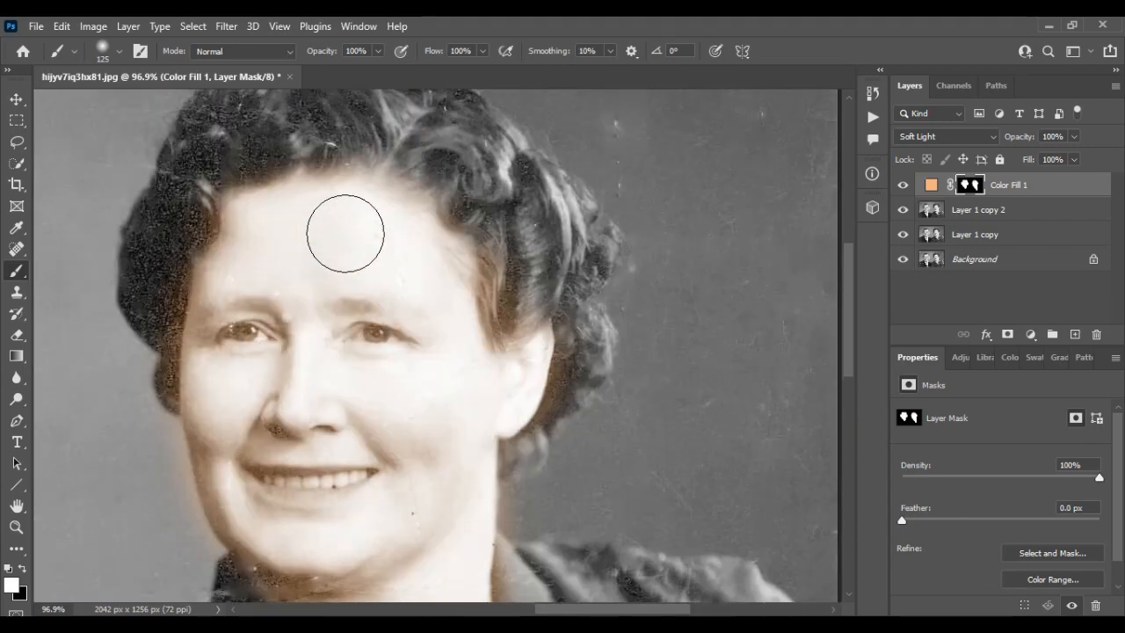
# Mask the skin tint out of the woman's hair beside her temple and behind her ear, using black at brush size 70
pyautogui.scroll(5, 536, 317)
pyautogui.moveTo(479, 167); pyautogui.dragTo(501, 387)
pyautogui.click(24, 568)
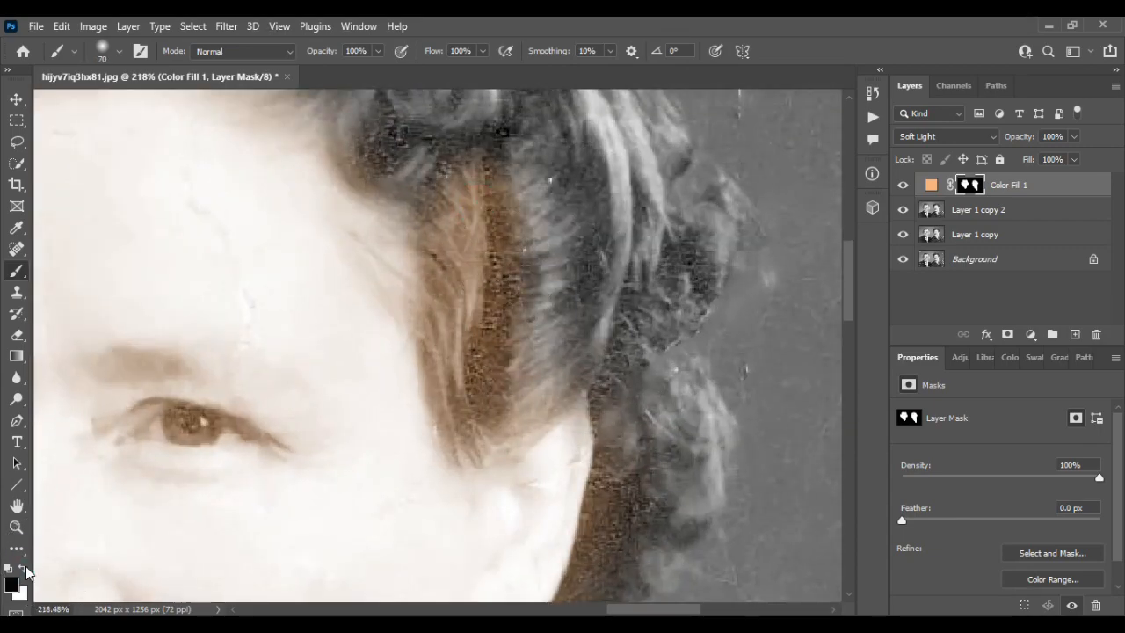
pyautogui.moveTo(478, 172)
pyautogui.mouseDown()
pyautogui.moveTo(477, 313)
pyautogui.moveTo(492, 421)
pyautogui.moveTo(483, 360)
pyautogui.mouseUp()
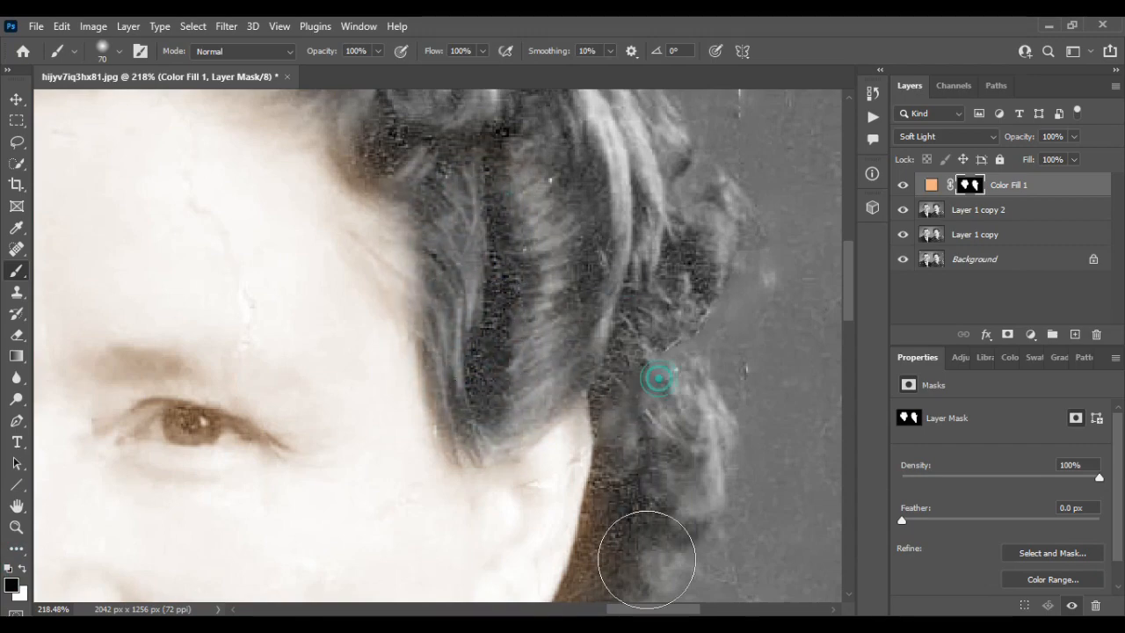
# Paint the mask black along the woman's collar and neckline to remove the tint spilling onto her dress
pyautogui.scroll(-4, 648, 268)
pyautogui.scroll(-3, 533, 534)
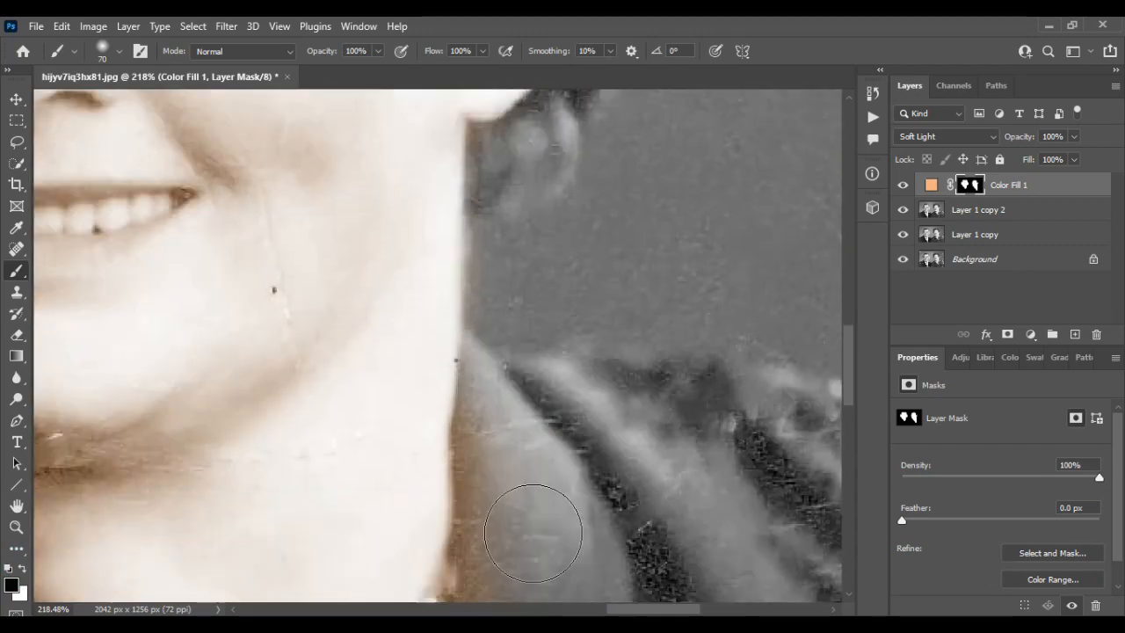
pyautogui.scroll(-6, 532, 533)
pyautogui.hscroll(2, 498, 396)
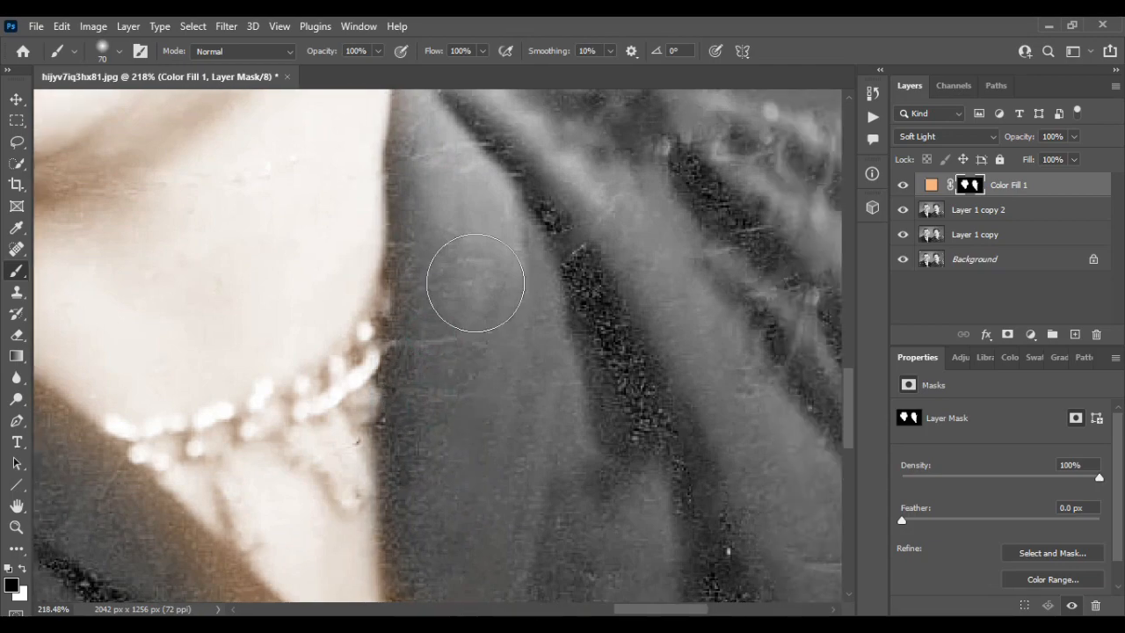
pyautogui.scroll(-3, 476, 283)
pyautogui.moveTo(334, 406); pyautogui.dragTo(686, 588)
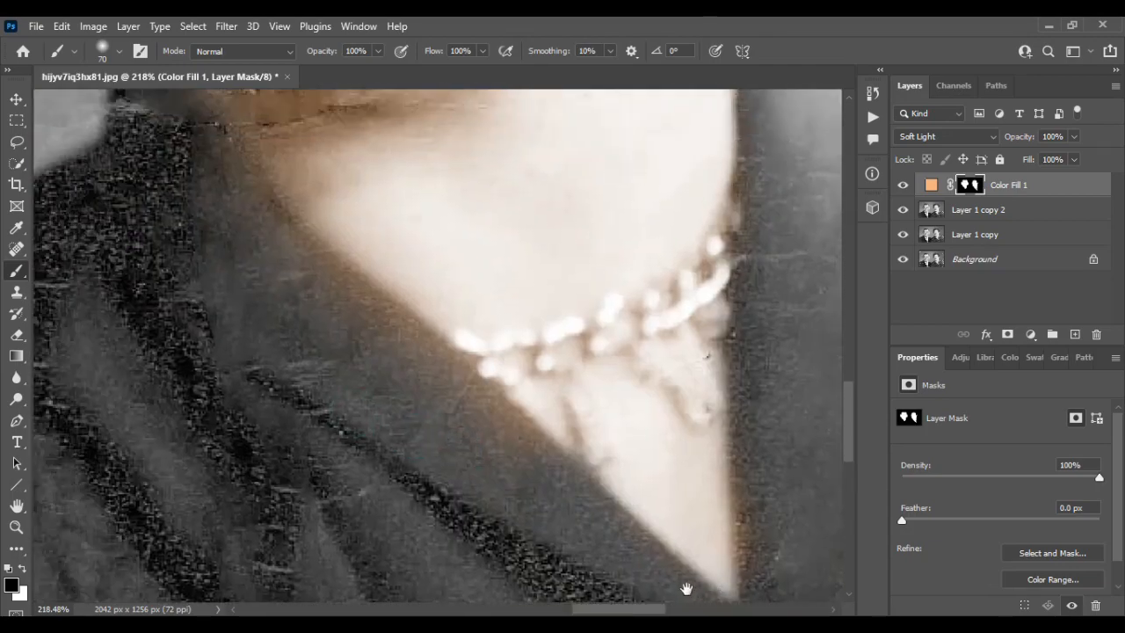
pyautogui.moveTo(351, 319)
pyautogui.mouseDown()
pyautogui.moveTo(364, 344)
pyautogui.moveTo(632, 551)
pyautogui.mouseUp()
pyautogui.moveTo(276, 249); pyautogui.dragTo(328, 361)
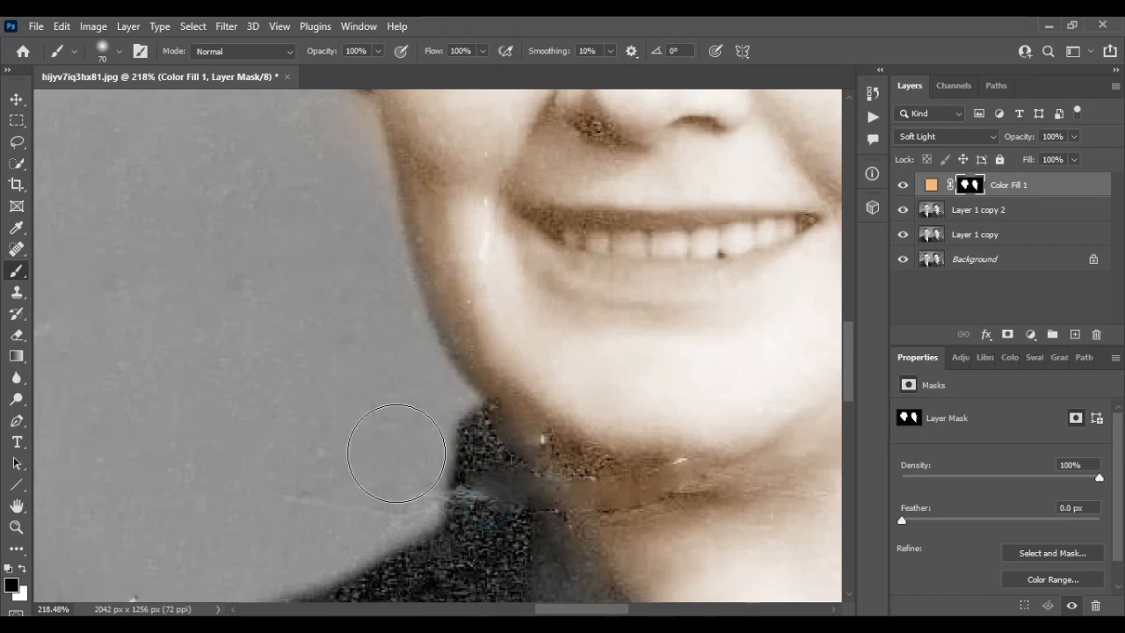
# Remove the tint spill from the background beside the woman's cheek and from the hair along her forehead
pyautogui.moveTo(254, 192)
pyautogui.mouseDown()
pyautogui.moveTo(452, 386)
pyautogui.moveTo(343, 525)
pyautogui.mouseUp()
pyautogui.moveTo(509, 258); pyautogui.dragTo(527, 505)
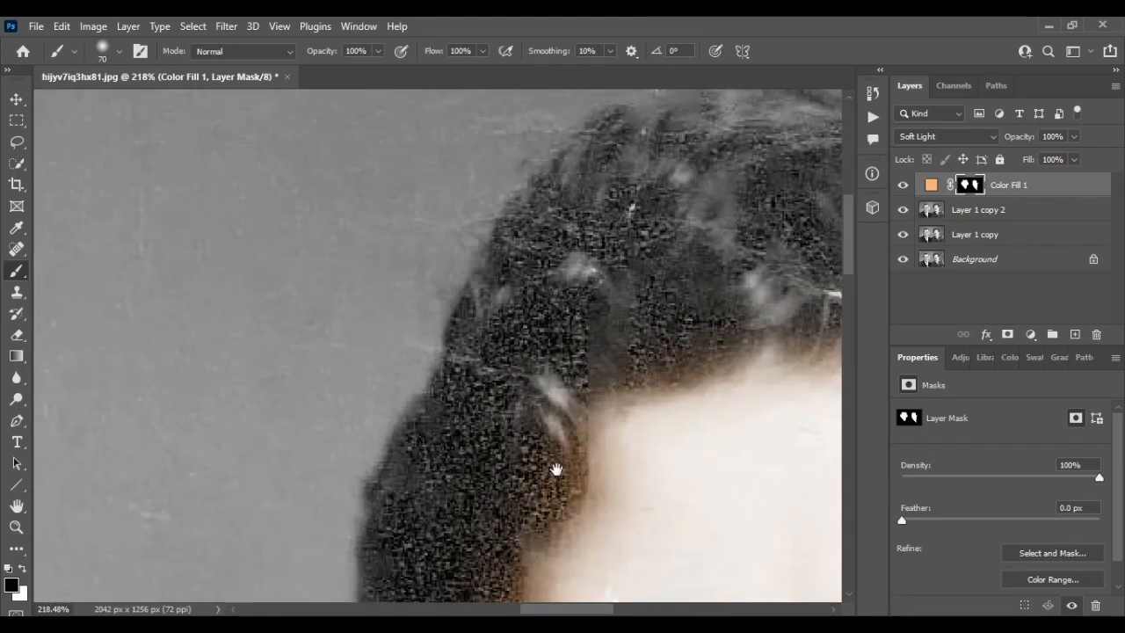
pyautogui.moveTo(557, 470); pyautogui.dragTo(450, 173)
pyautogui.moveTo(361, 211); pyautogui.dragTo(317, 404)
pyautogui.moveTo(372, 325); pyautogui.dragTo(313, 463)
pyautogui.moveTo(340, 239)
pyautogui.mouseDown()
pyautogui.moveTo(319, 305)
pyautogui.moveTo(318, 424)
pyautogui.mouseUp()
pyautogui.moveTo(420, 200); pyautogui.dragTo(303, 446)
pyautogui.moveTo(309, 304)
pyautogui.mouseDown()
pyautogui.moveTo(351, 279)
pyautogui.moveTo(639, 210)
pyautogui.moveTo(728, 269)
pyautogui.mouseUp()
pyautogui.moveTo(638, 238)
pyautogui.mouseDown()
pyautogui.moveTo(678, 294)
pyautogui.moveTo(353, 277)
pyautogui.mouseUp()
pyautogui.moveTo(458, 290); pyautogui.dragTo(727, 468)
pyautogui.moveTo(315, 445); pyautogui.dragTo(318, 297)
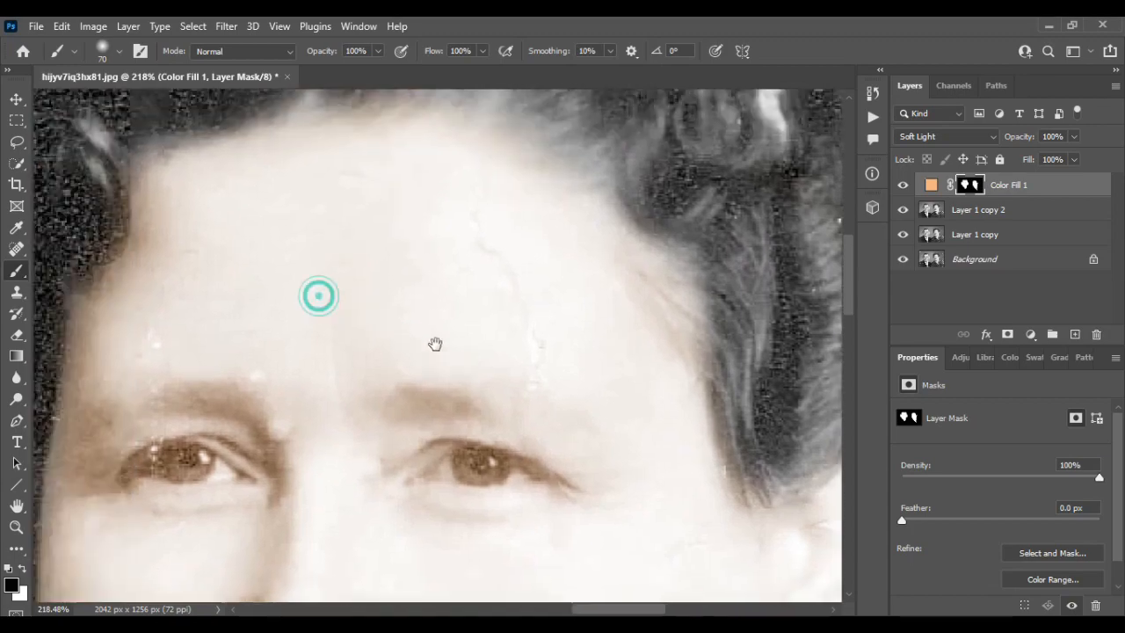
# Clear the tint spill from the background around the man's ear and jaw, and from his shirt collar and jacket
pyautogui.scroll(-10, 437, 340)
pyautogui.scroll(6, 437, 336)
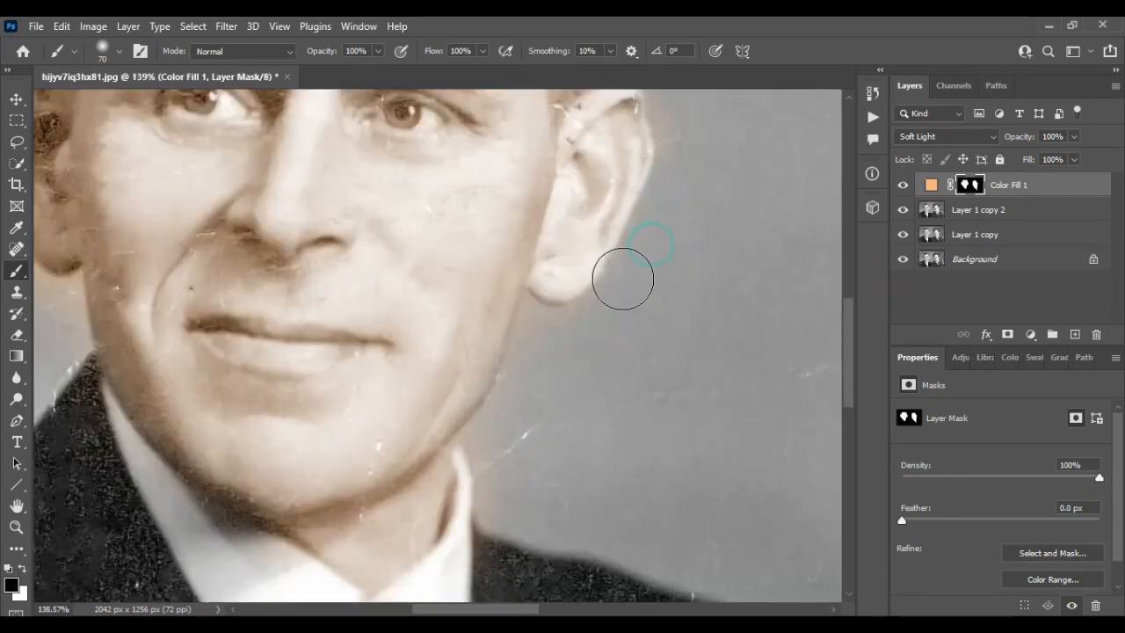
pyautogui.click(536, 331)
pyautogui.scroll(-5, 518, 458)
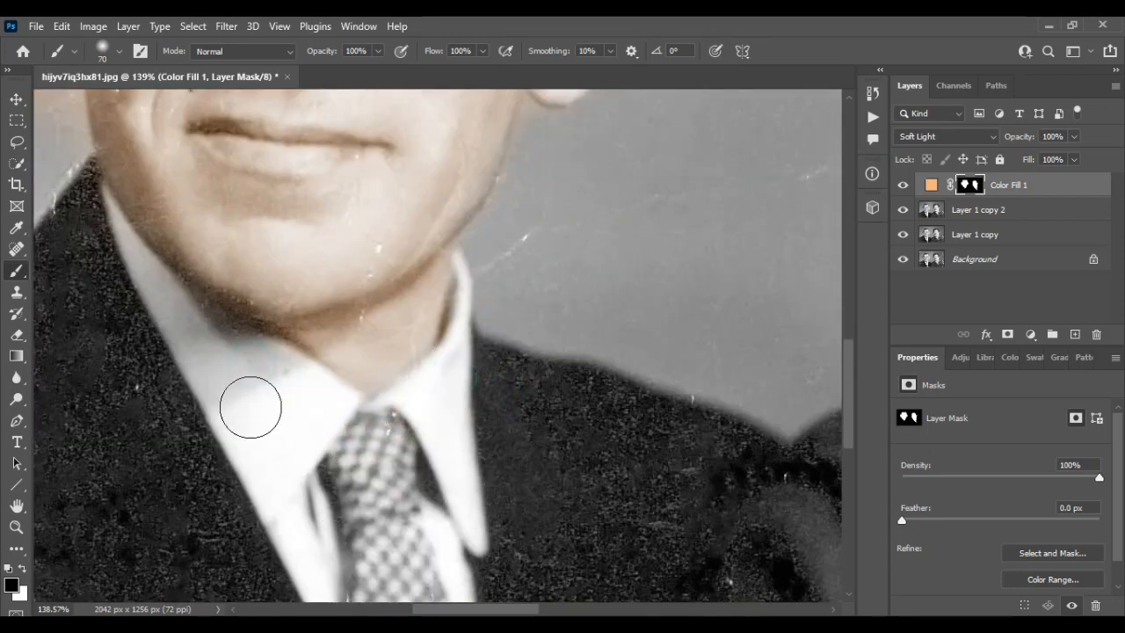
pyautogui.scroll(5, 251, 402)
pyautogui.hscroll(-3, 251, 401)
pyautogui.click(77, 183)
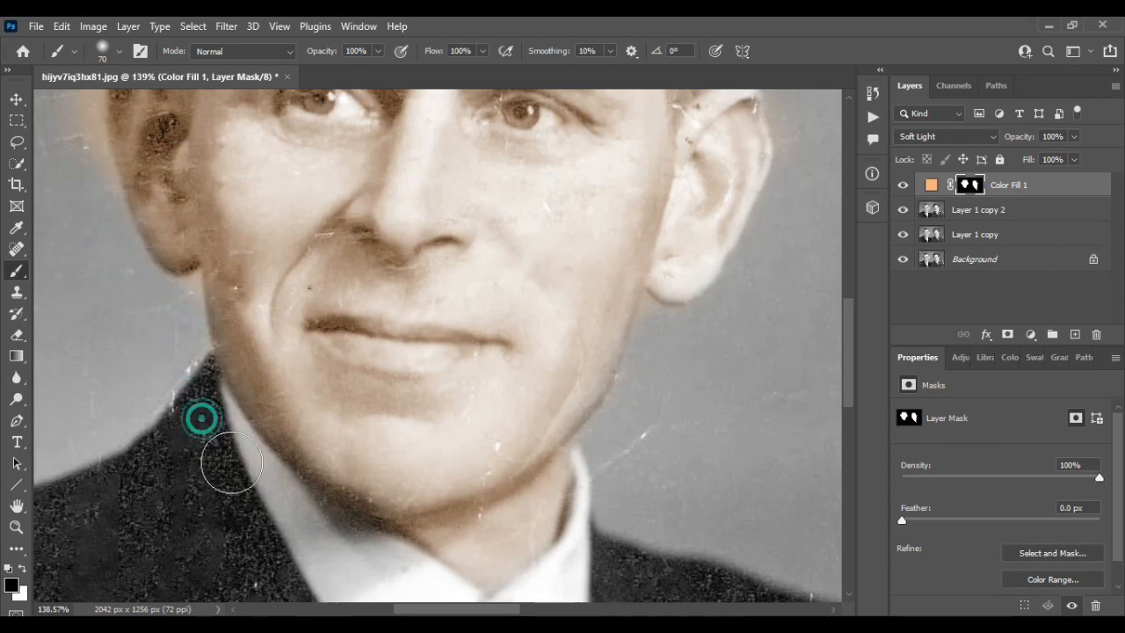
# Mask the tint out of the man's hair and the background by his ear, and paint it back on the ear's upper tip
pyautogui.scroll(5, 224, 465)
pyautogui.hscroll(-4, 223, 464)
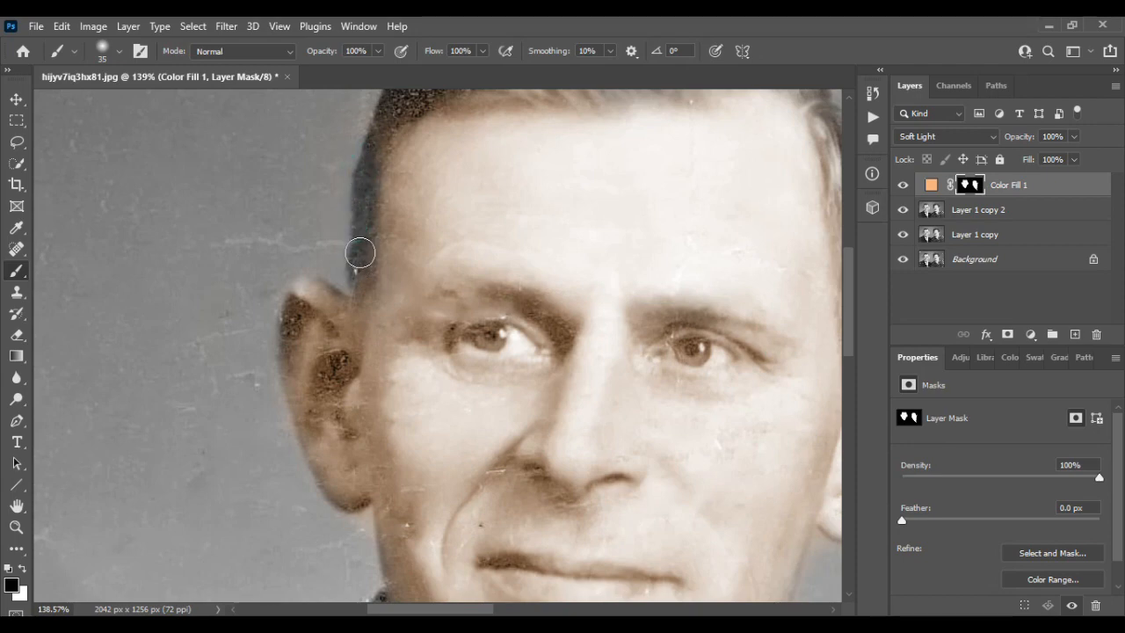
pyautogui.scroll(5, 356, 299)
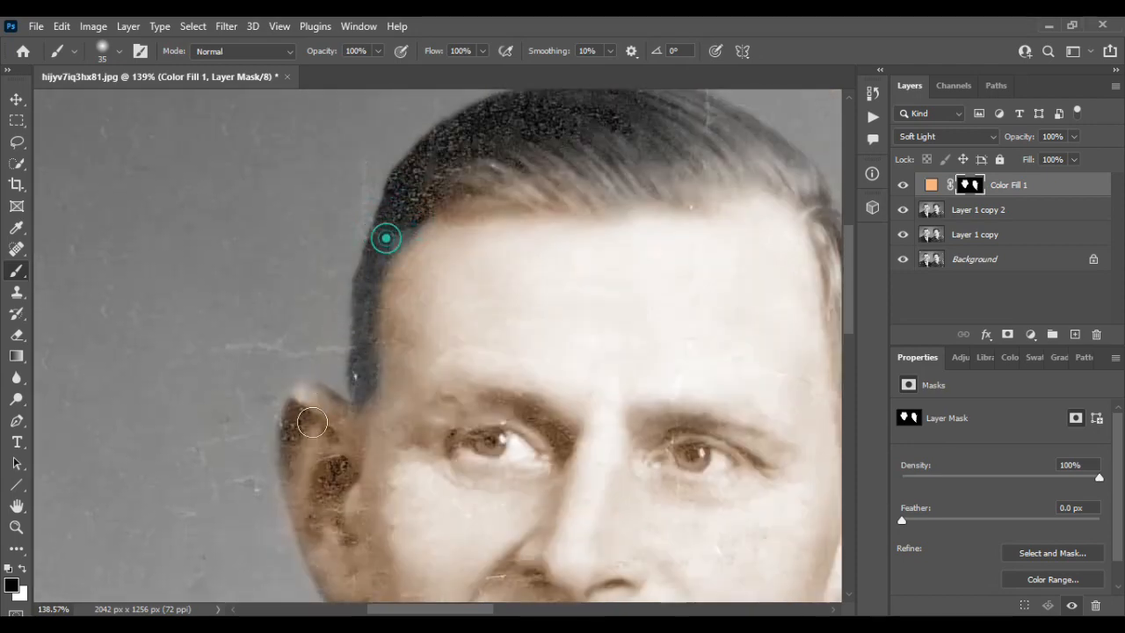
pyautogui.moveTo(424, 209); pyautogui.dragTo(555, 193)
pyautogui.moveTo(504, 166)
pyautogui.mouseDown()
pyautogui.moveTo(597, 167)
pyautogui.moveTo(602, 200)
pyautogui.mouseUp()
pyautogui.press(']')
pyautogui.press(']')
pyautogui.press(']')
pyautogui.hscroll(5, 527, 176)
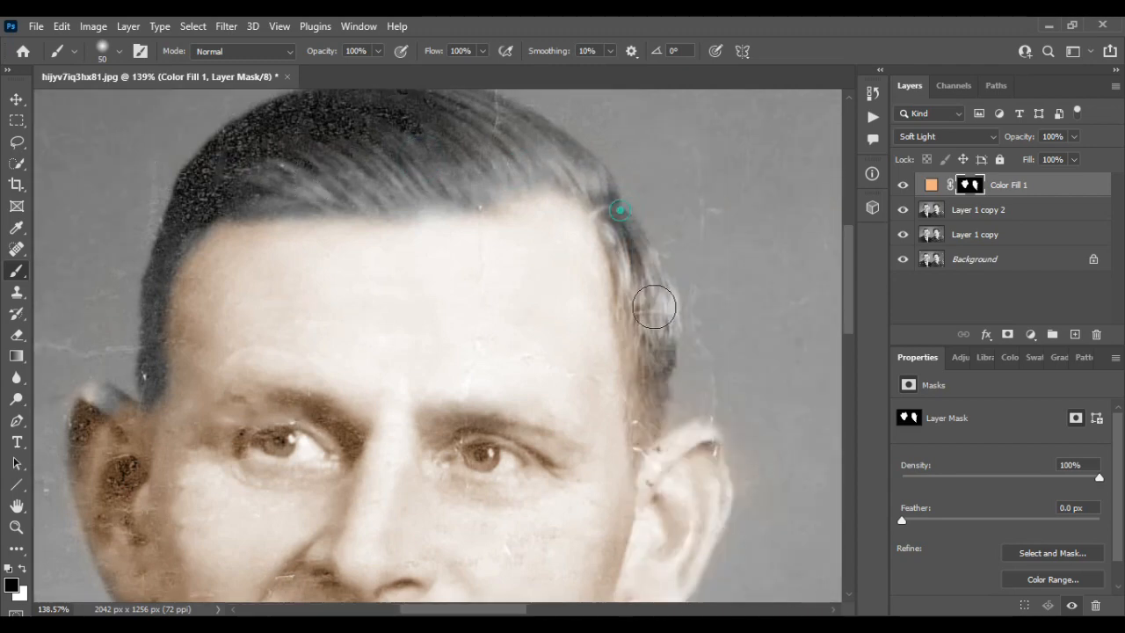
pyautogui.moveTo(654, 307)
pyautogui.mouseDown()
pyautogui.moveTo(657, 429)
pyautogui.moveTo(650, 328)
pyautogui.mouseUp()
pyautogui.scroll(-3, 593, 240)
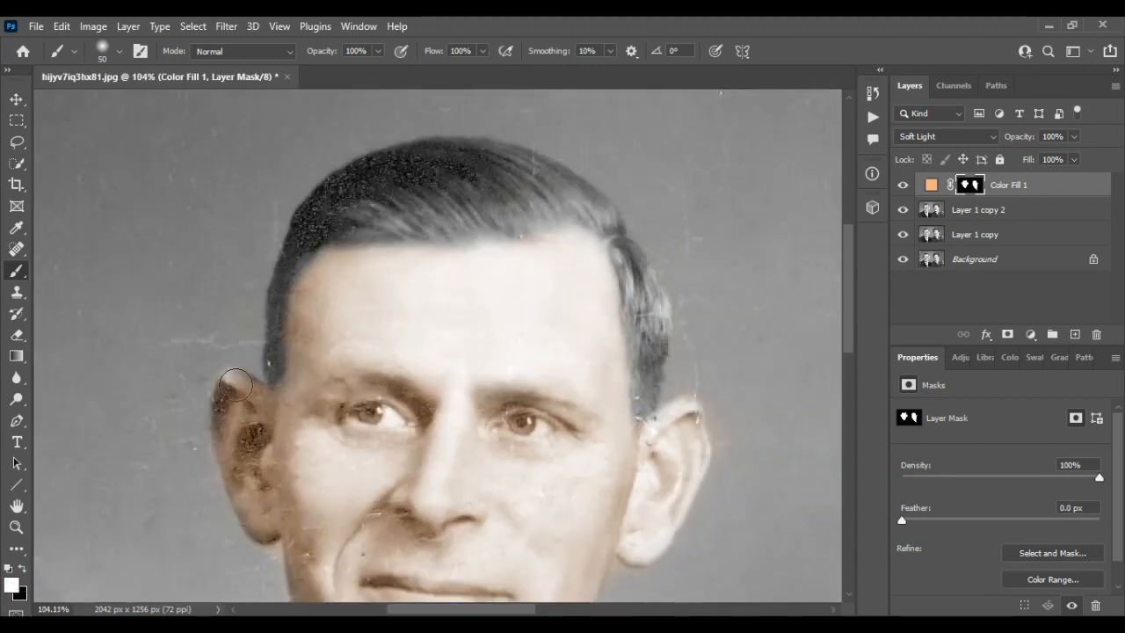
pyautogui.click(236, 387)
# Mask the skin tint out of both of the man's eyes with a black brush at size 15
pyautogui.click(15, 99)
pyautogui.scroll(-3, 460, 347)
pyautogui.scroll(7, 459, 346)
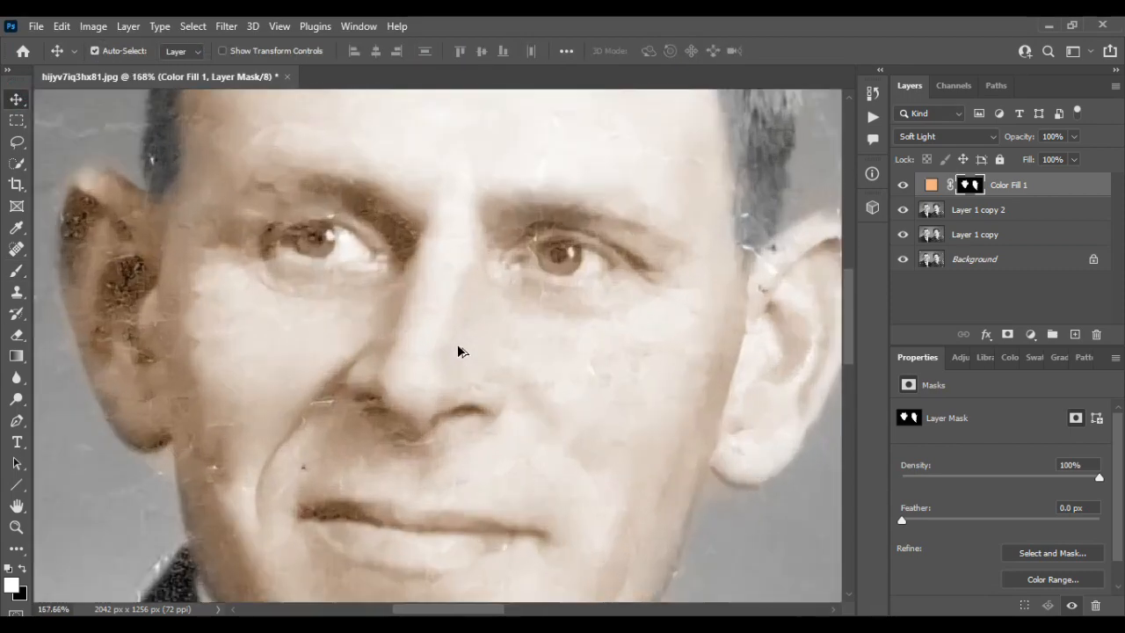
pyautogui.click(16, 271)
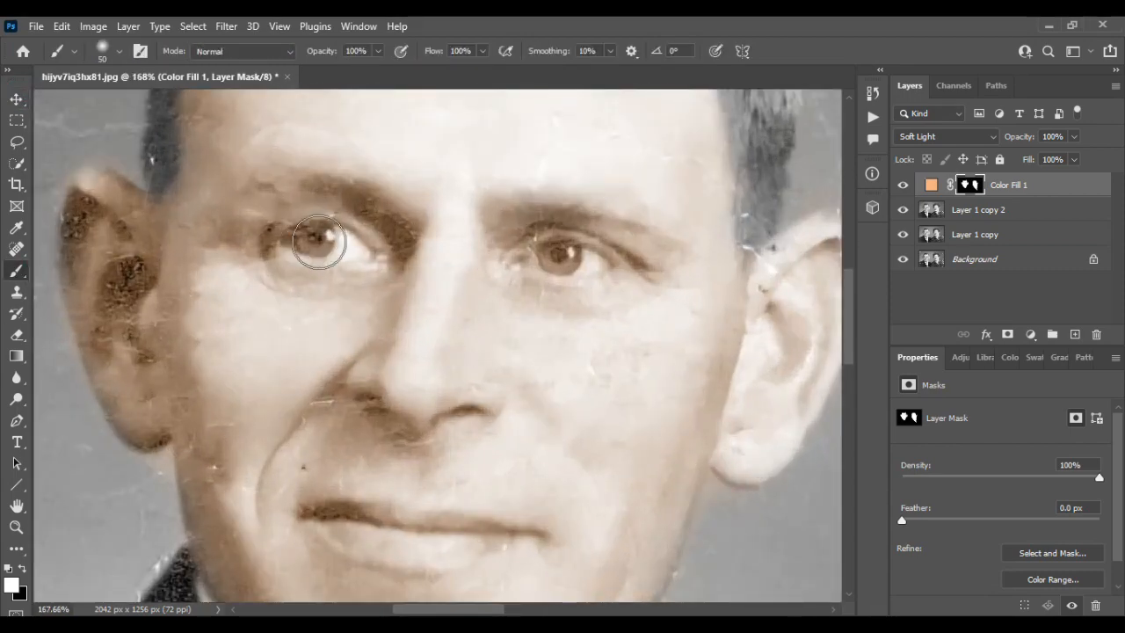
pyautogui.click(23, 569)
pyautogui.scroll(3, 322, 244)
pyautogui.press('[')
pyautogui.press('[')
pyautogui.press('[')
pyautogui.press('[')
pyautogui.press('[')
pyautogui.press('[')
pyautogui.press('[')
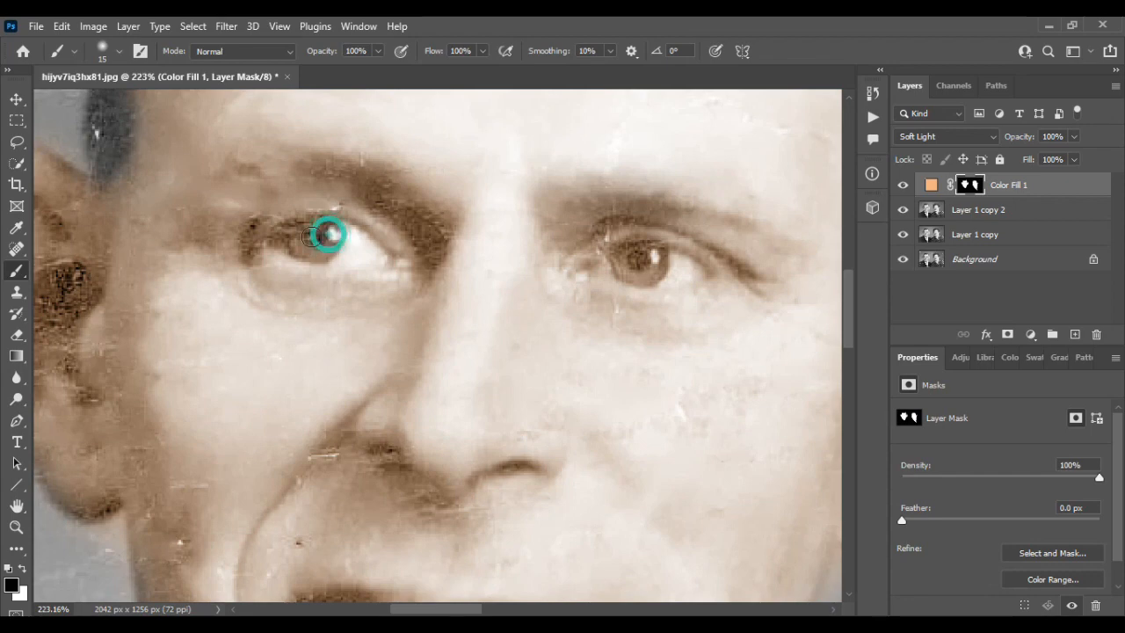
pyautogui.moveTo(312, 236); pyautogui.dragTo(280, 251)
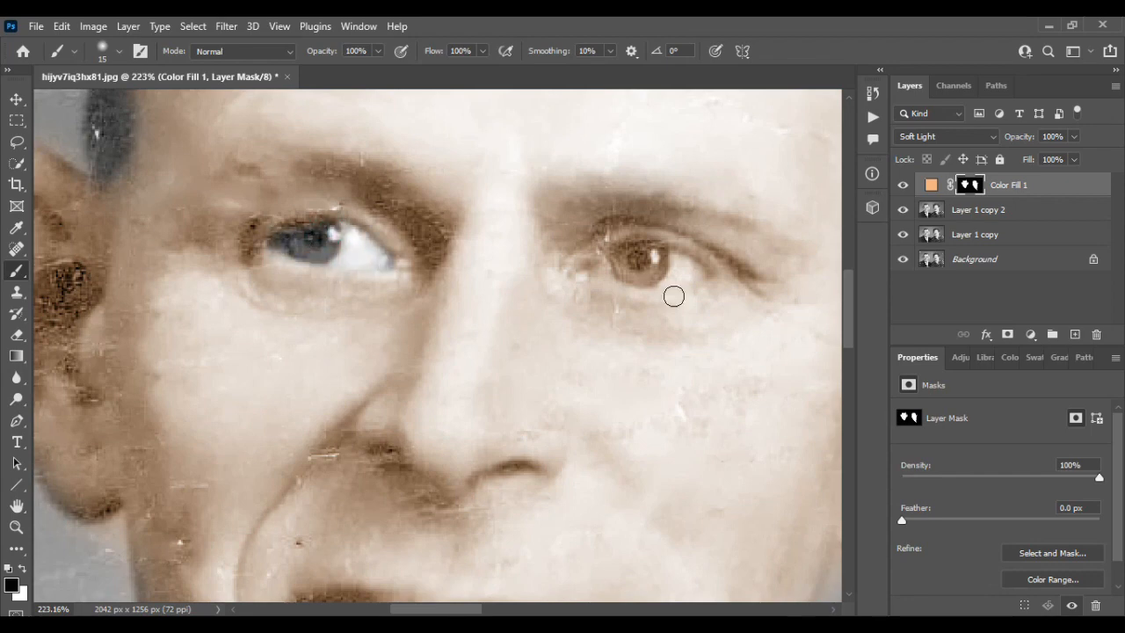
pyautogui.moveTo(601, 266); pyautogui.dragTo(665, 259)
# Paint the mask black over the man's lips to remove the skin tint
pyautogui.scroll(-3, 473, 330)
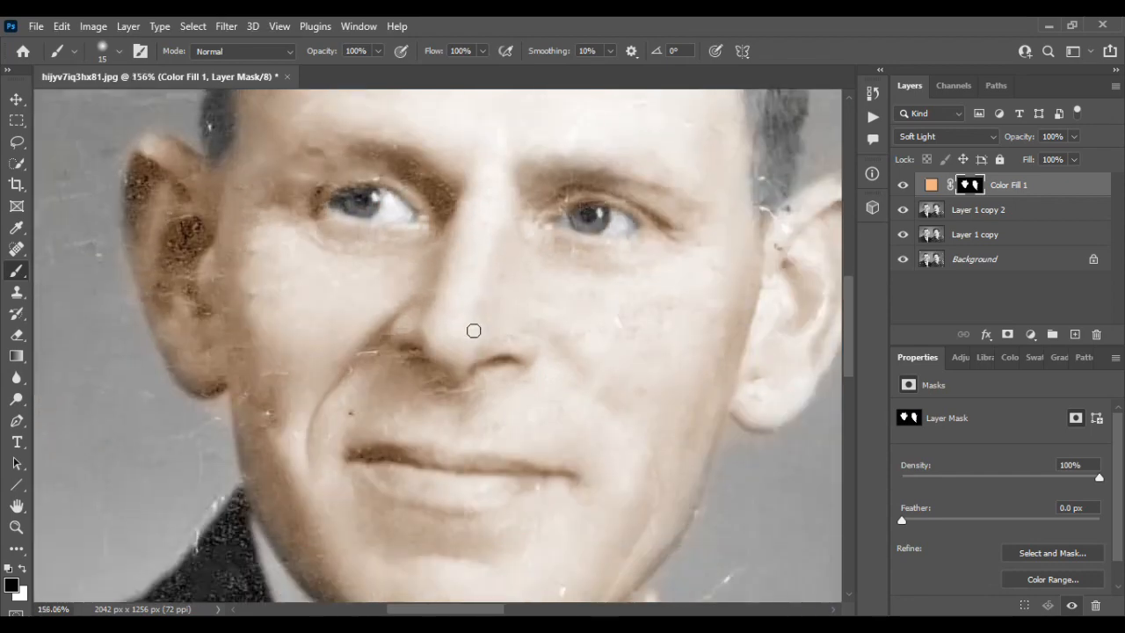
pyautogui.scroll(-2, 475, 351)
pyautogui.moveTo(503, 387); pyautogui.dragTo(359, 374)
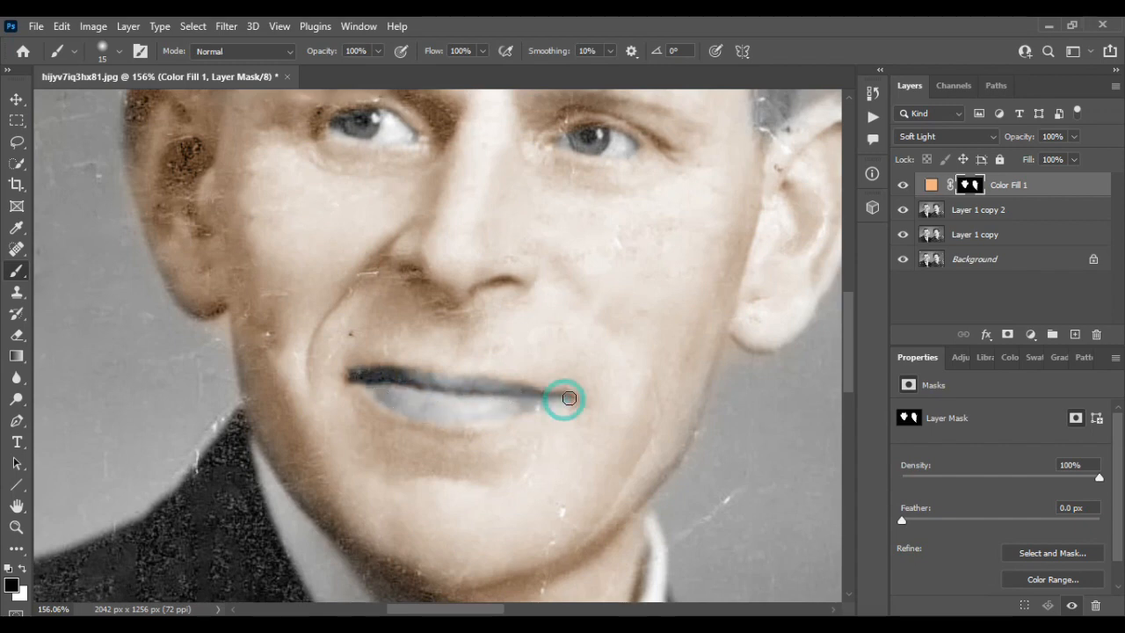
# Mask the skin tint out of the woman's lips and teeth
pyautogui.scroll(-3, 477, 391)
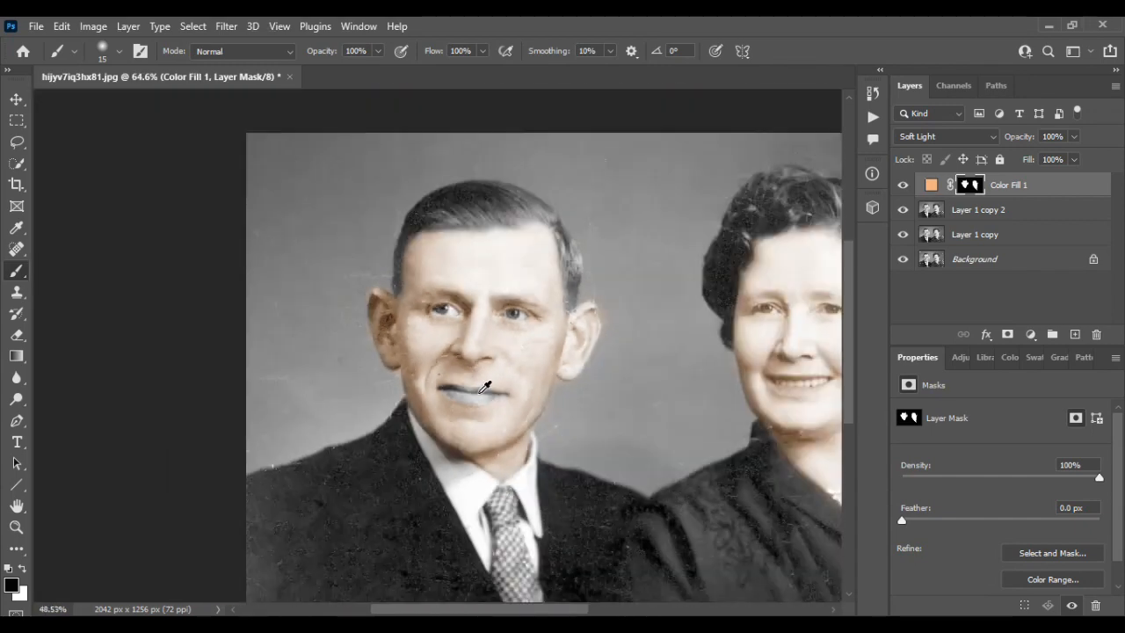
pyautogui.scroll(3, 447, 296)
pyautogui.moveTo(440, 305); pyautogui.dragTo(400, 307)
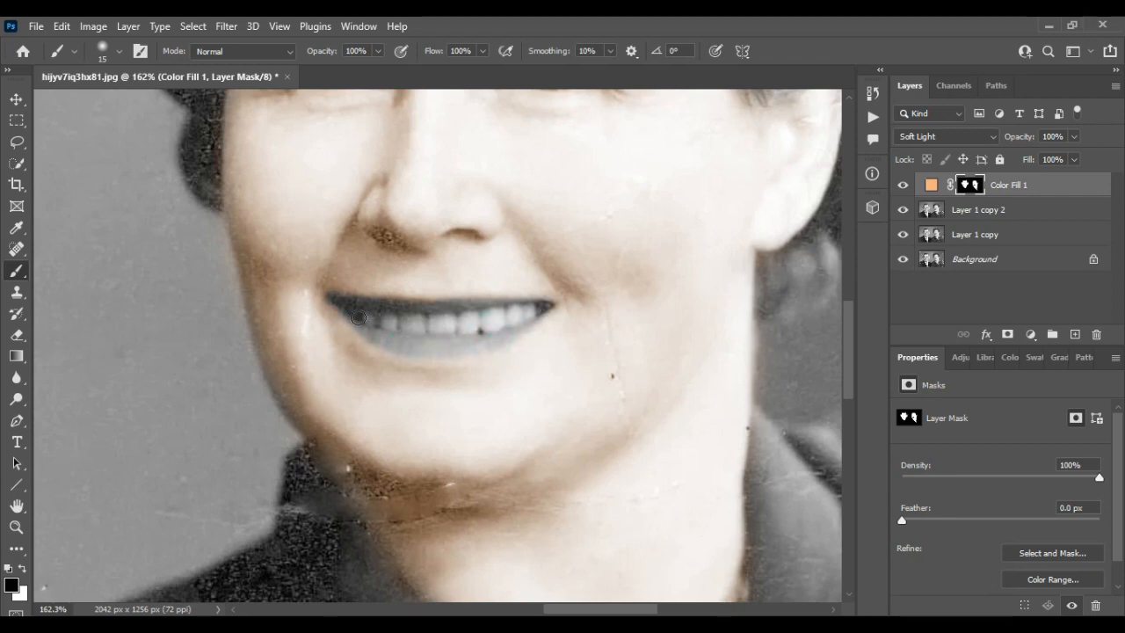
# Paint the mask black over both of the woman's eyes to remove the skin tint
pyautogui.scroll(-3, 457, 319)
pyautogui.scroll(3, 527, 294)
pyautogui.moveTo(540, 296); pyautogui.dragTo(475, 300)
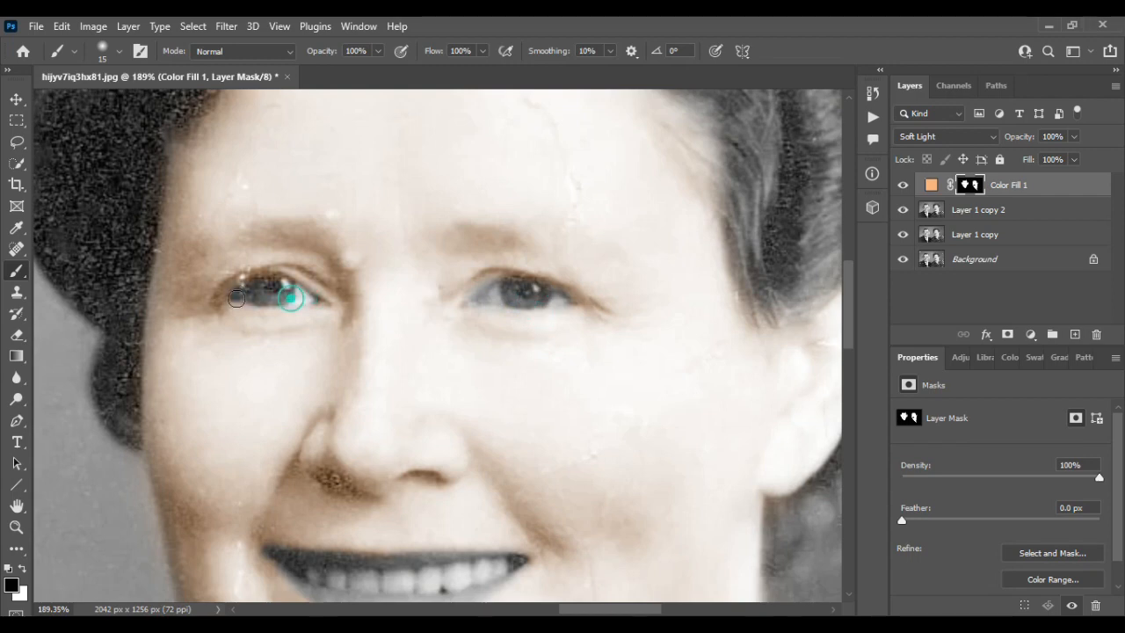
# Lightly mask the skin tint out of the woman's eyebrows with the black brush at 40% opacity
pyautogui.scroll(-3, 501, 302)
pyautogui.scroll(3, 497, 311)
pyautogui.click(378, 51)
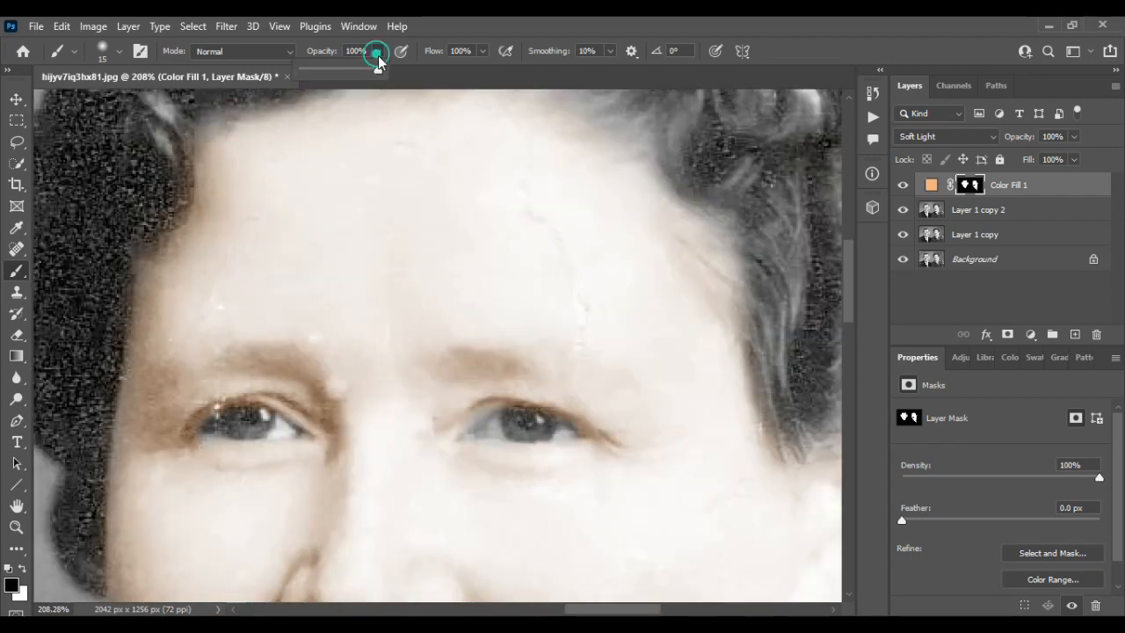
pyautogui.click(458, 362)
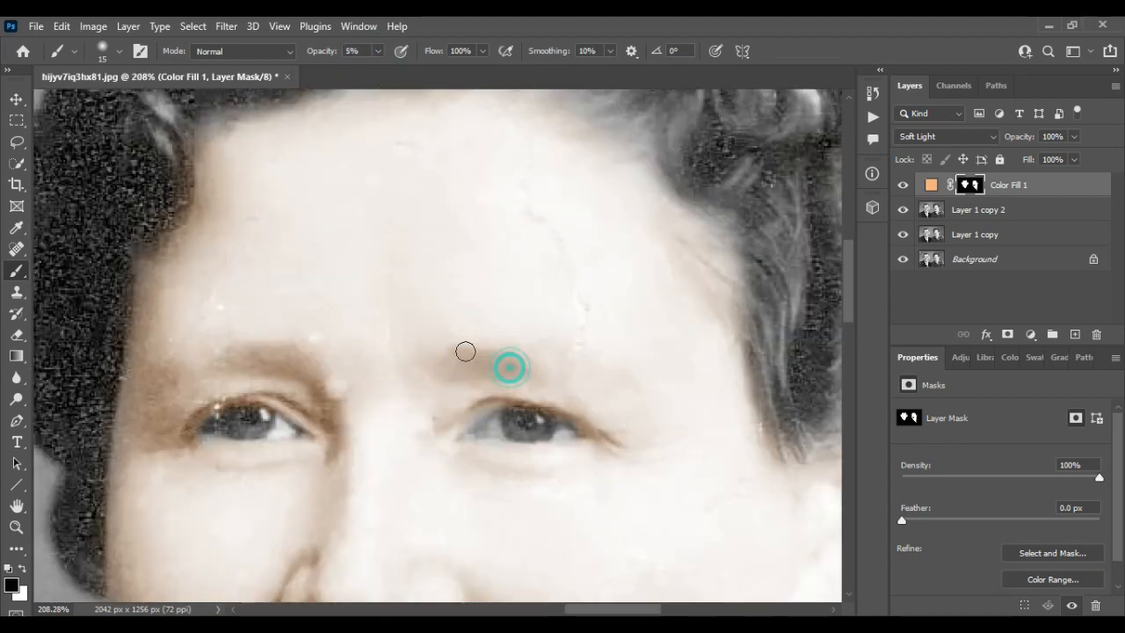
pyautogui.moveTo(469, 367); pyautogui.dragTo(536, 364)
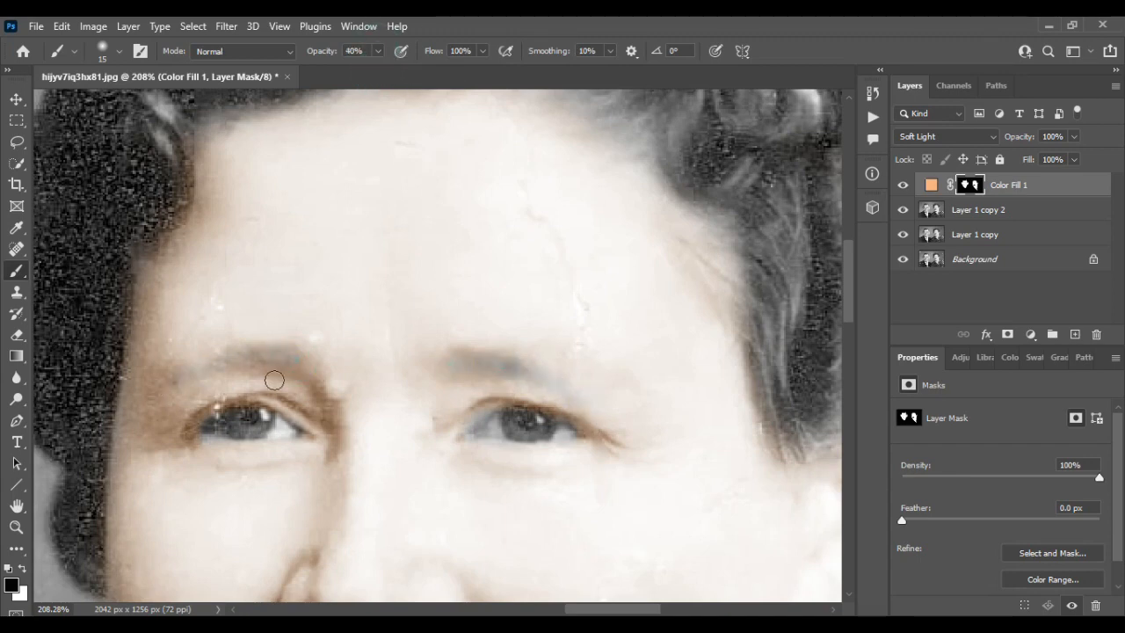
# Hide and show the skin-tone fill layer to compare the woman's face with and without the tint
pyautogui.scroll(-5, 296, 360)
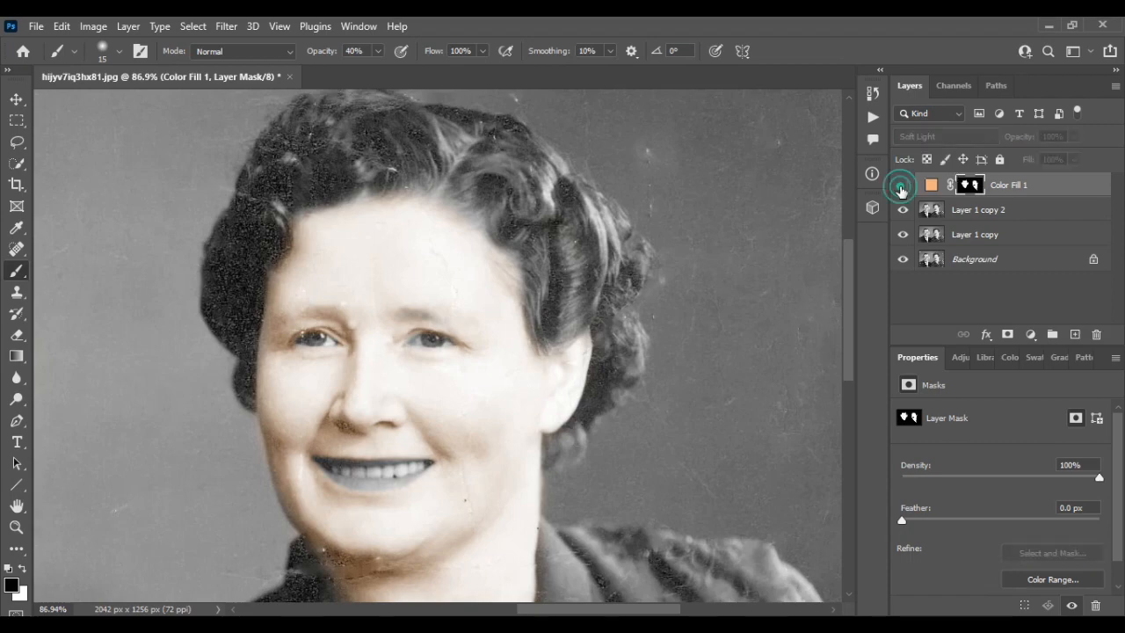
pyautogui.click(903, 184)
pyautogui.click(902, 184)
# Lightly mask the skin tint out of the man's eyebrows with the black brush at 17% opacity
pyautogui.scroll(-2, 342, 357)
pyautogui.hscroll(-4, 342, 358)
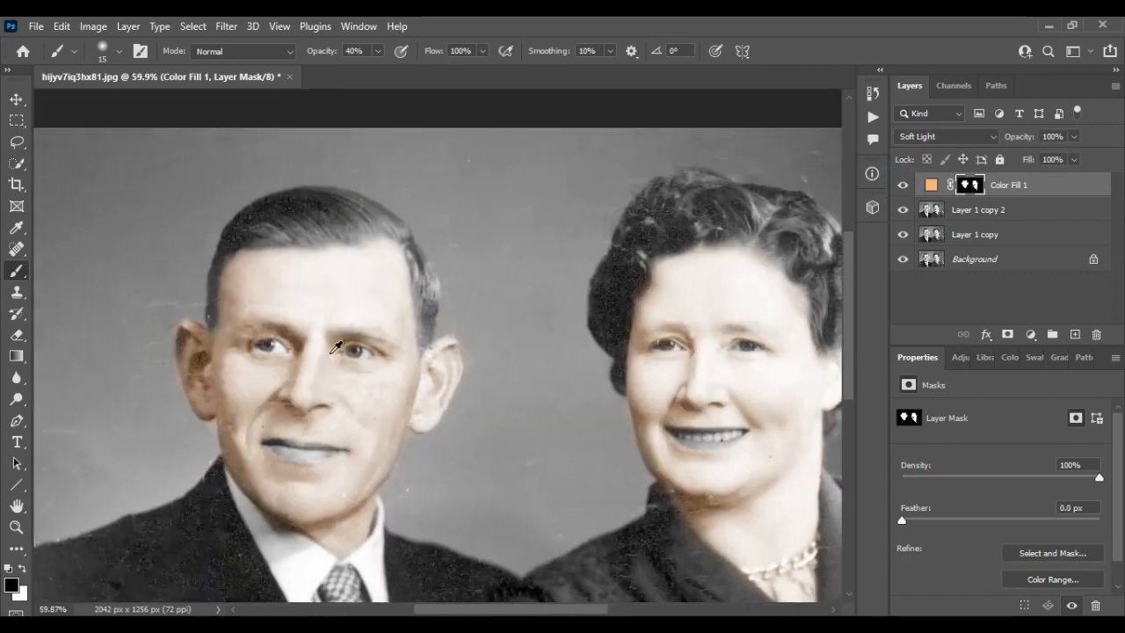
pyautogui.scroll(5, 341, 358)
pyautogui.moveTo(371, 52); pyautogui.dragTo(354, 70)
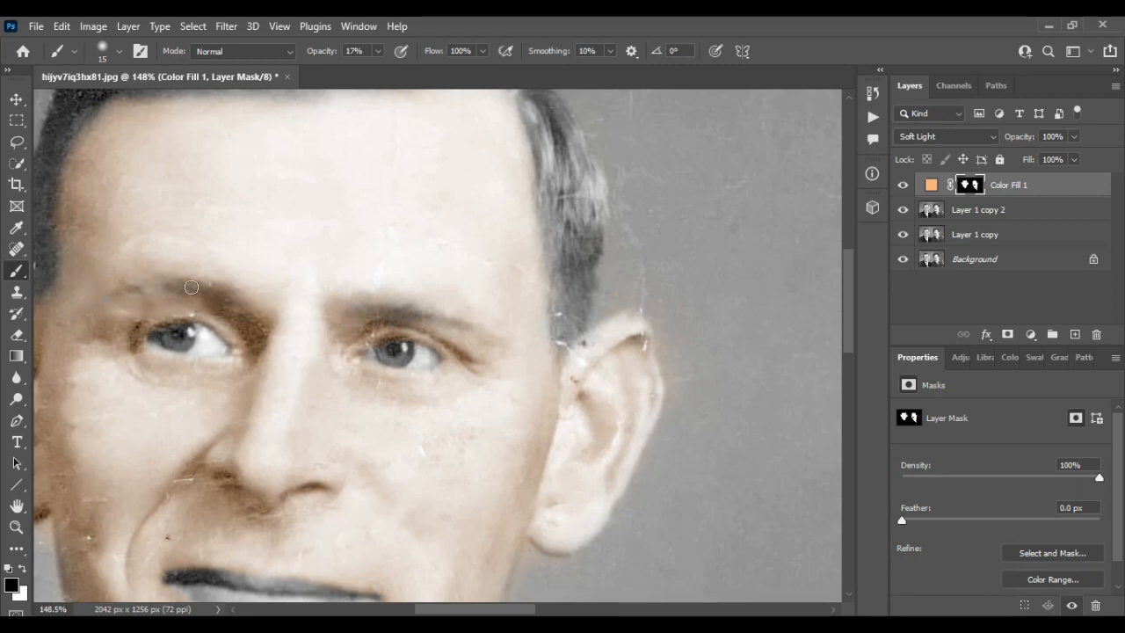
pyautogui.click(15, 99)
pyautogui.scroll(-7, 283, 253)
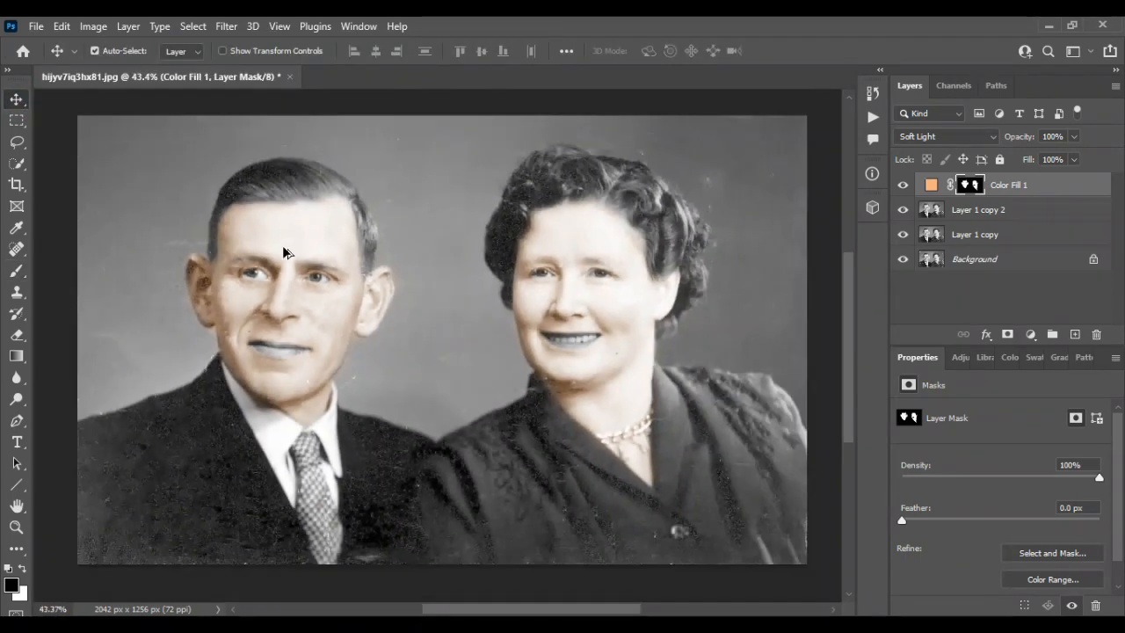
pyautogui.hscroll(-3, 283, 253)
pyautogui.hscroll(1, 283, 253)
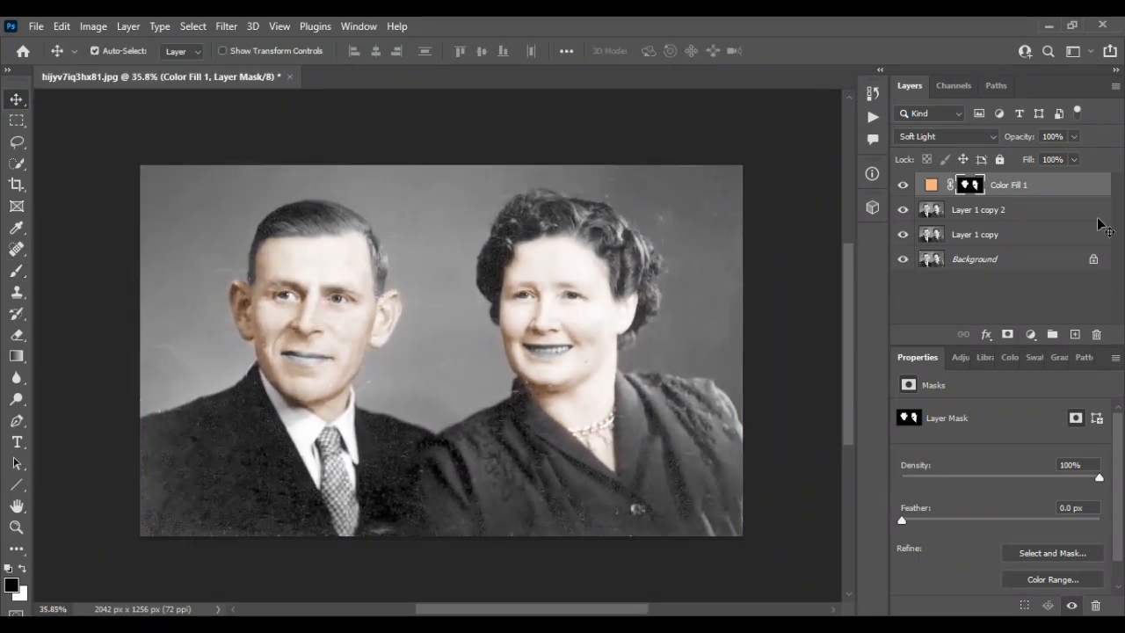
# Add a Solid Color fill layer above the skin-tone layer and choose a deep red for it
pyautogui.click(1031, 335)
pyautogui.click(1028, 43)
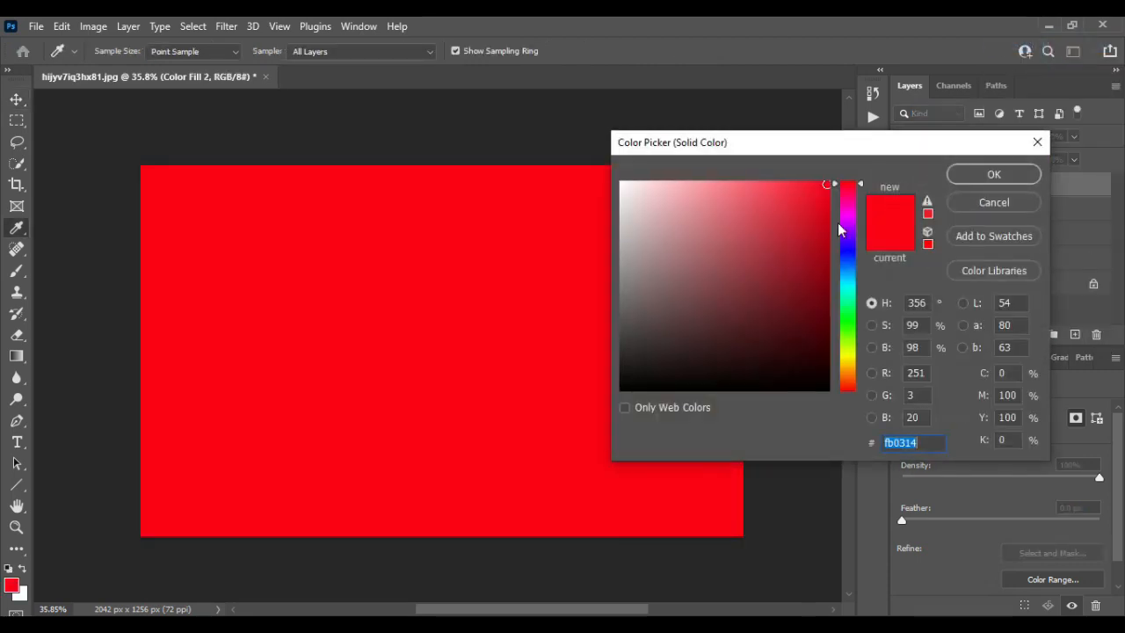
pyautogui.click(823, 254)
pyautogui.click(966, 181)
pyautogui.doubleClick(931, 187)
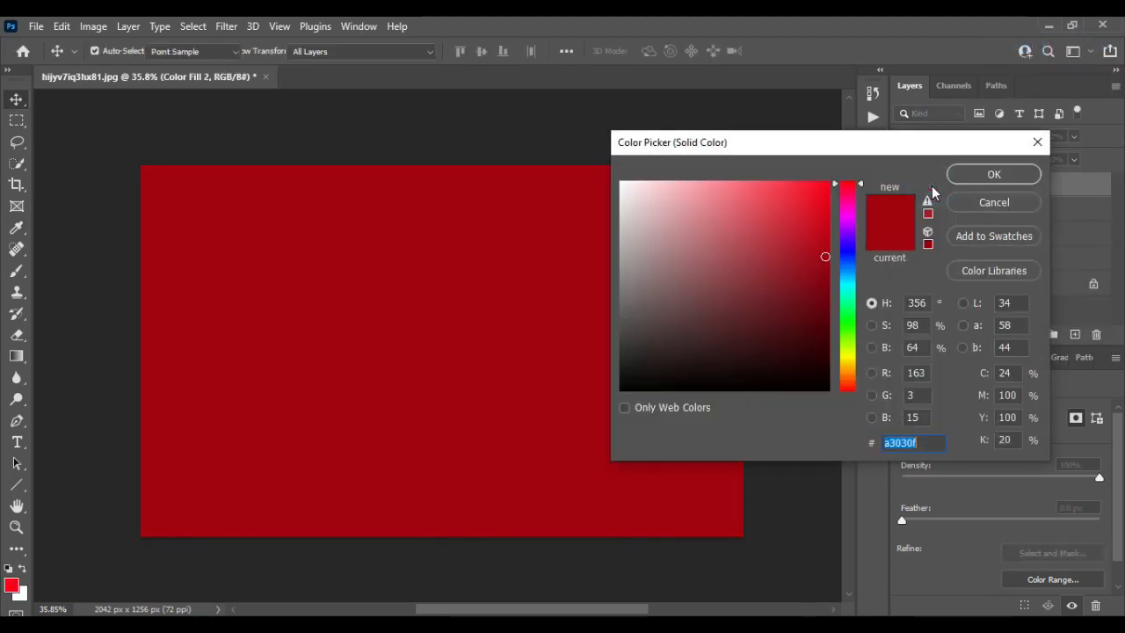
pyautogui.click(821, 231)
pyautogui.click(954, 173)
# Invert the red fill layer's mask to black and set the layer's blend mode to Soft Light
pyautogui.click(969, 185)
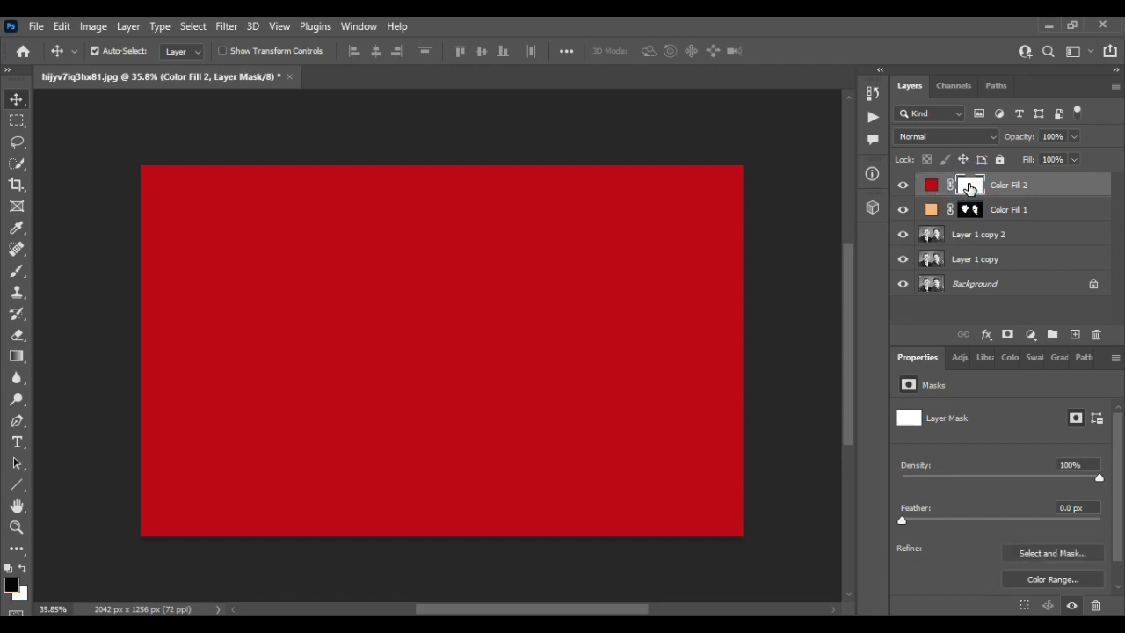
pyautogui.hotkey('ctrl', 'i')
pyautogui.press('b')
pyautogui.scroll(4, 547, 507)
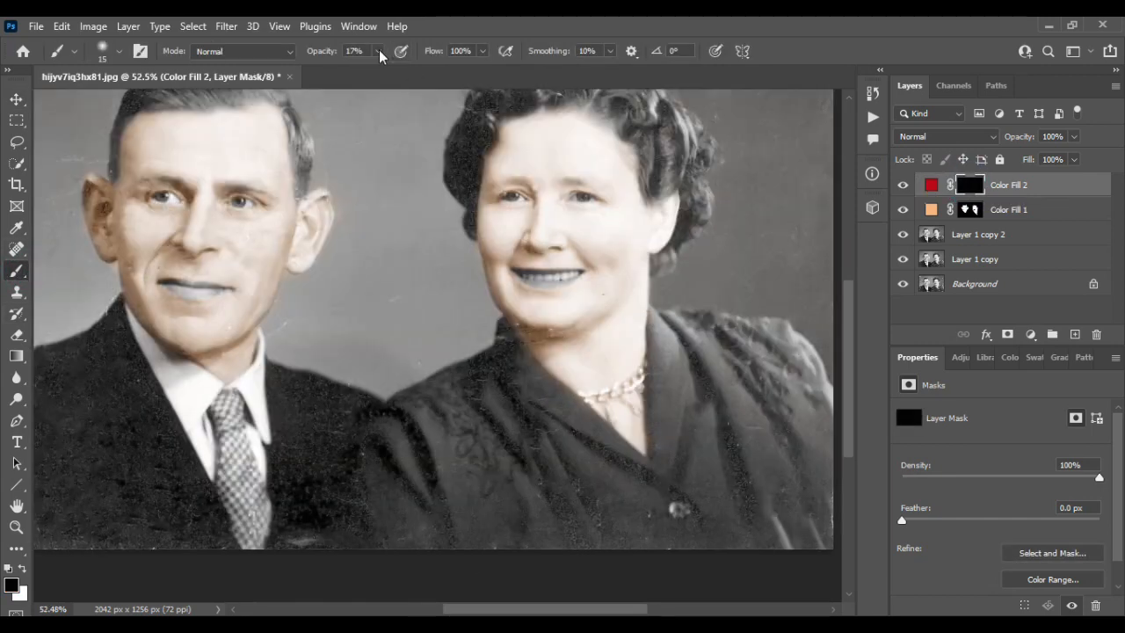
pyautogui.click(928, 187)
pyautogui.click(946, 136)
pyautogui.click(937, 344)
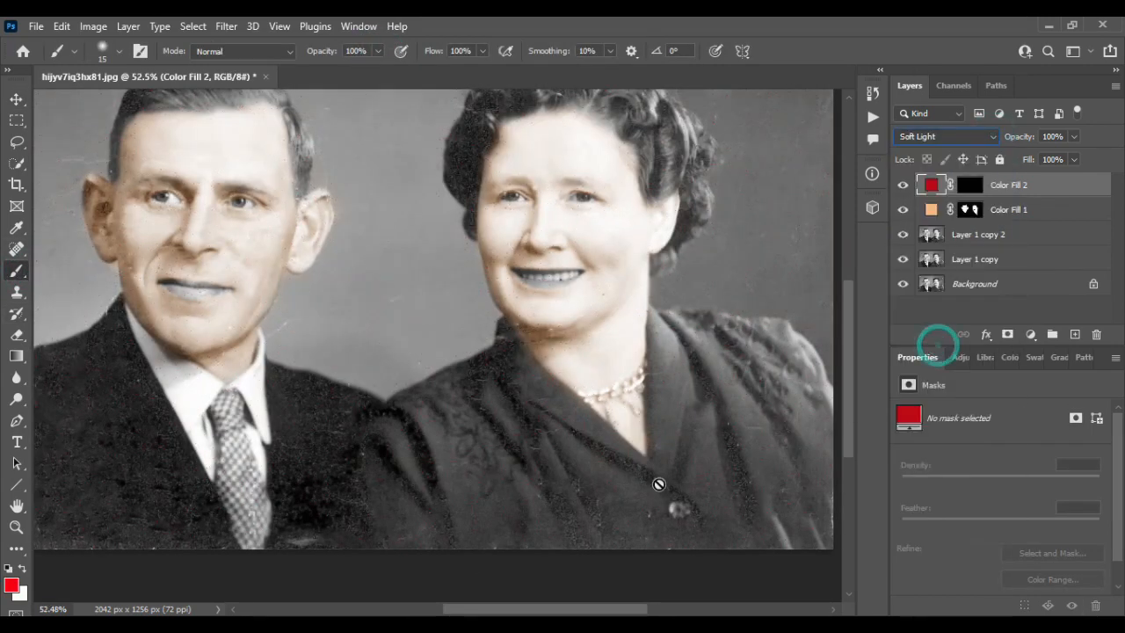
# Paint the red fill layer's mask white over the woman's dress with a size 300 brush at 100% opacity
pyautogui.click(969, 184)
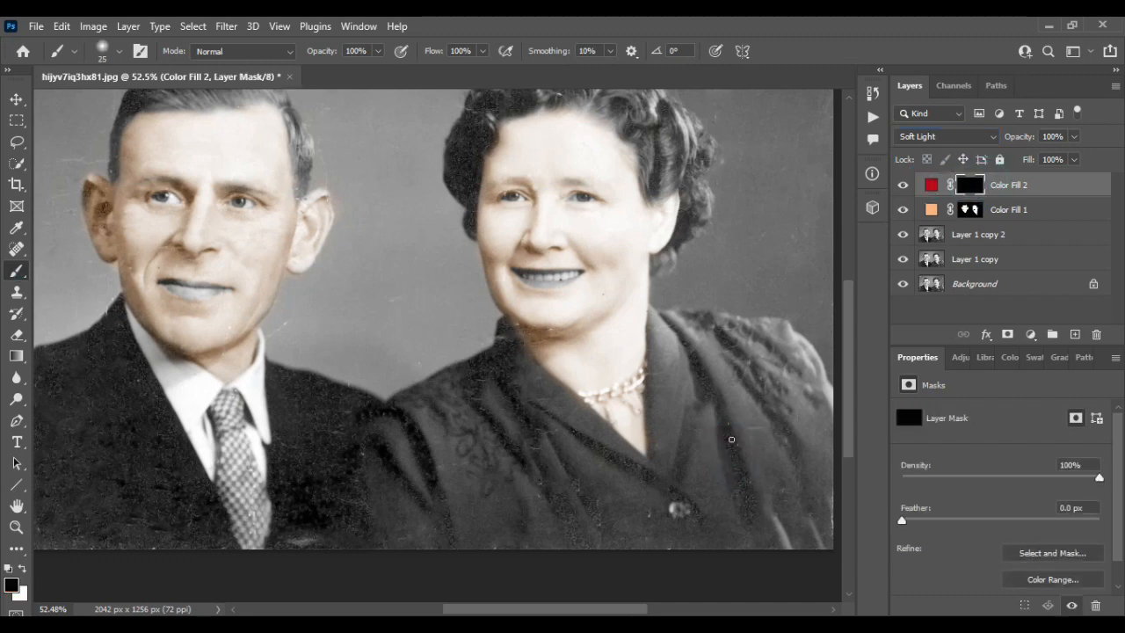
pyautogui.press(']')
pyautogui.press(']')
pyautogui.press(']')
pyautogui.press(']')
pyautogui.press(']')
pyautogui.press(']')
pyautogui.press(']')
pyautogui.press(']')
pyautogui.press(']')
pyautogui.press(']')
pyautogui.press(']')
pyautogui.press(']')
pyautogui.press(']')
pyautogui.press(']')
pyautogui.press(']')
pyautogui.press(']')
pyautogui.click(19, 570)
pyautogui.moveTo(492, 457)
pyautogui.mouseDown()
pyautogui.moveTo(427, 509)
pyautogui.moveTo(394, 451)
pyautogui.moveTo(506, 437)
pyautogui.moveTo(699, 514)
pyautogui.moveTo(589, 421)
pyautogui.moveTo(677, 548)
pyautogui.moveTo(565, 372)
pyautogui.moveTo(605, 472)
pyautogui.mouseUp()
pyautogui.hscroll(3, 718, 541)
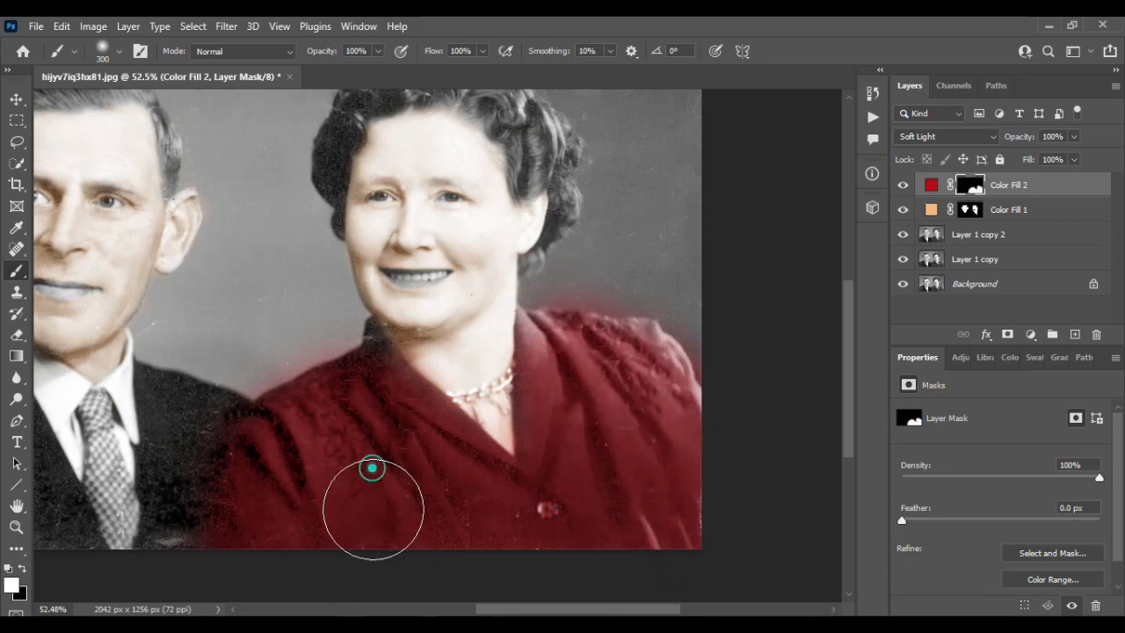
# Reduce the brush to size 90 and paint the red into the dress's outer shoulder and the collar beside the neck
pyautogui.scroll(6, 657, 503)
pyautogui.press('[')
pyautogui.press('[')
pyautogui.press('[')
pyautogui.press('[')
pyautogui.press('[')
pyautogui.press('[')
pyautogui.press('[')
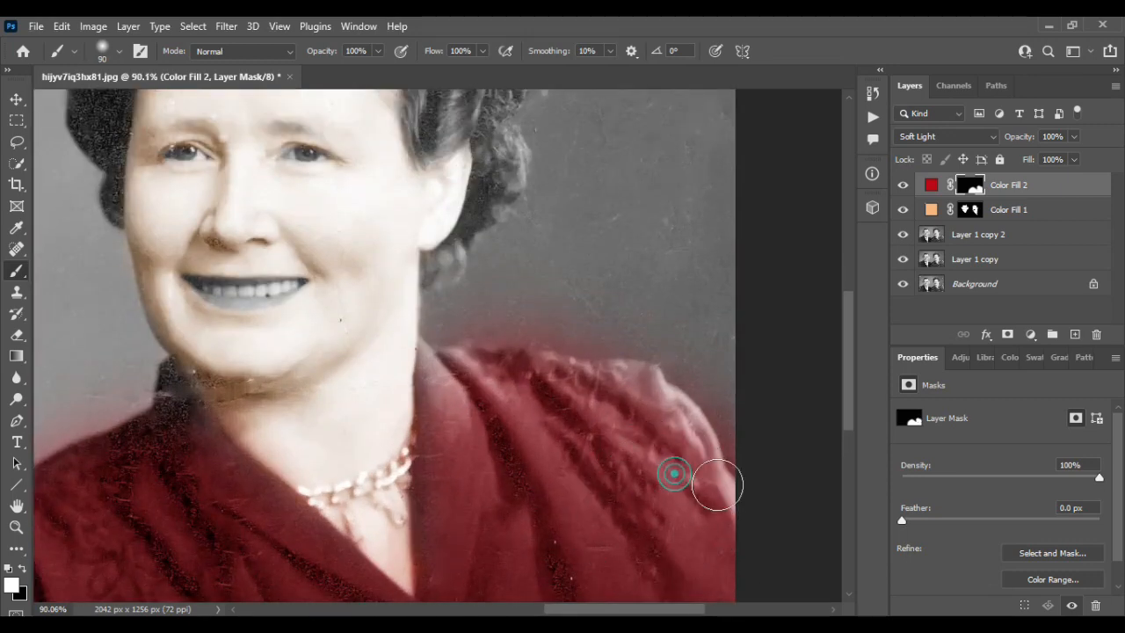
pyautogui.moveTo(434, 356)
pyautogui.mouseDown()
pyautogui.moveTo(457, 422)
pyautogui.moveTo(439, 343)
pyautogui.moveTo(462, 417)
pyautogui.mouseUp()
# Paint the red into the dress's collar below the chin and along the shoulder nearest the man
pyautogui.scroll(-6, 557, 496)
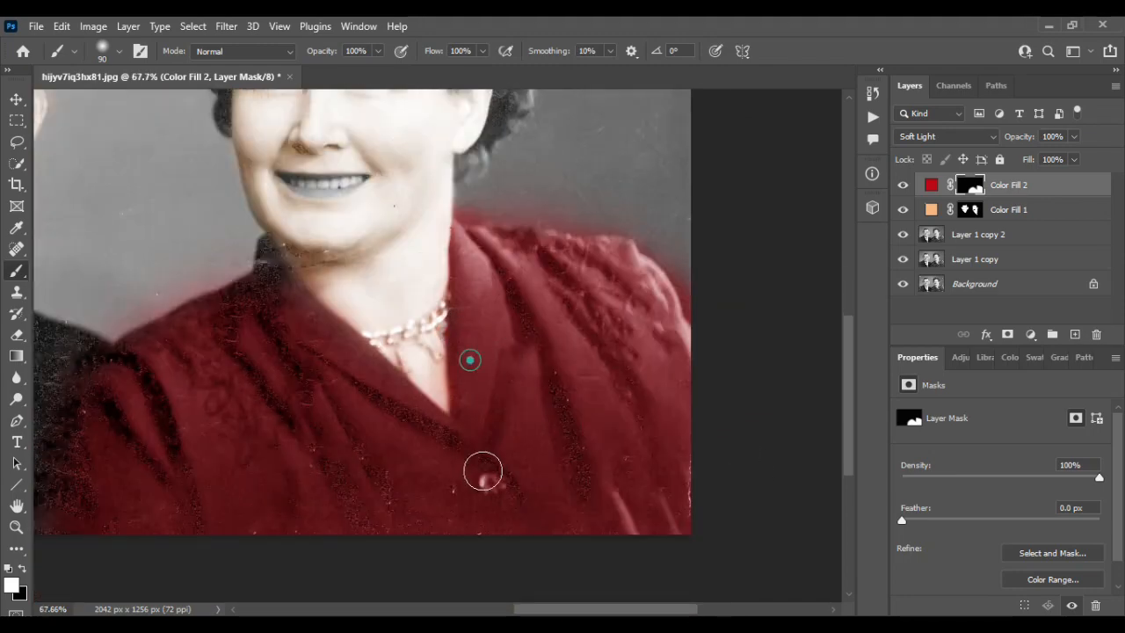
pyautogui.hscroll(-2, 469, 358)
pyautogui.scroll(1, 456, 383)
pyautogui.scroll(3, 441, 402)
pyautogui.moveTo(344, 288); pyautogui.dragTo(394, 348)
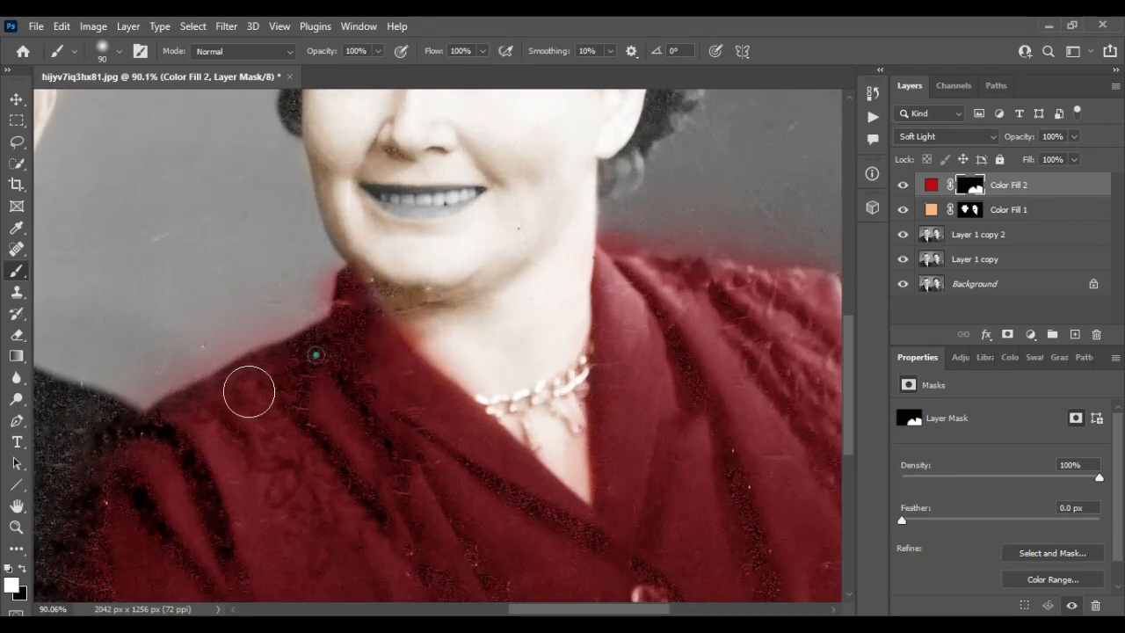
pyautogui.moveTo(233, 367); pyautogui.dragTo(214, 409)
pyautogui.scroll(-3, 299, 428)
pyautogui.scroll(-1, 299, 428)
pyautogui.hscroll(-2, 299, 428)
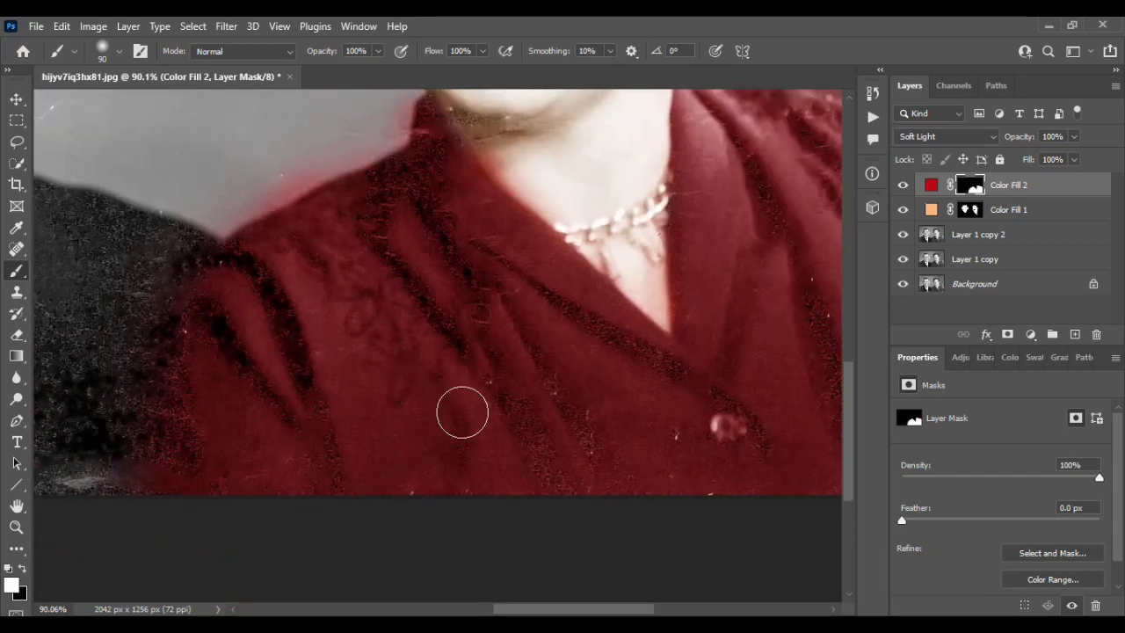
# Paint the mask black above the woman's outer shoulder to clear the red spill from the background, refining the edge at brush size 45
pyautogui.scroll(-4, 462, 413)
pyautogui.scroll(4, 562, 404)
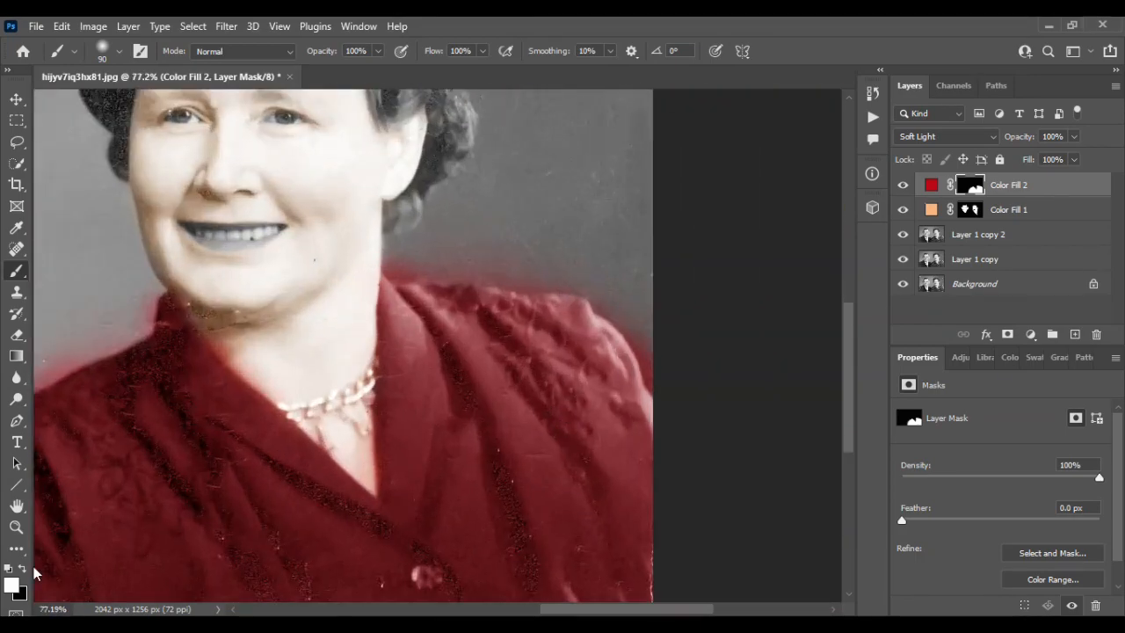
pyautogui.scroll(3, 630, 250)
pyautogui.click(603, 326)
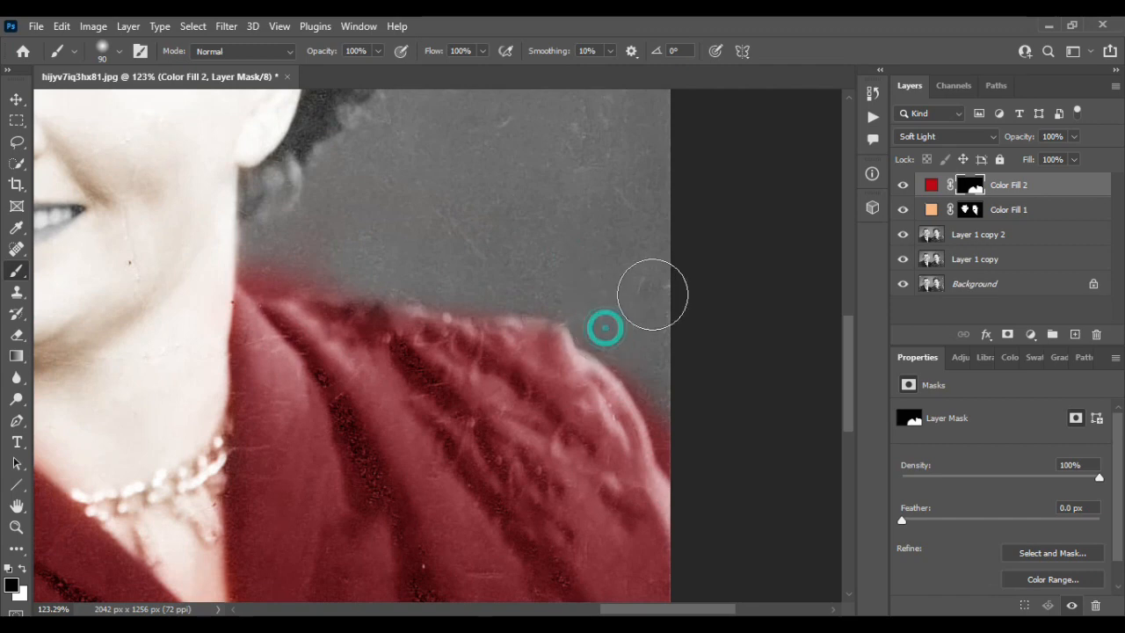
pyautogui.click(24, 568)
pyautogui.moveTo(563, 384)
pyautogui.mouseDown()
pyautogui.moveTo(551, 364)
pyautogui.moveTo(499, 356)
pyautogui.mouseUp()
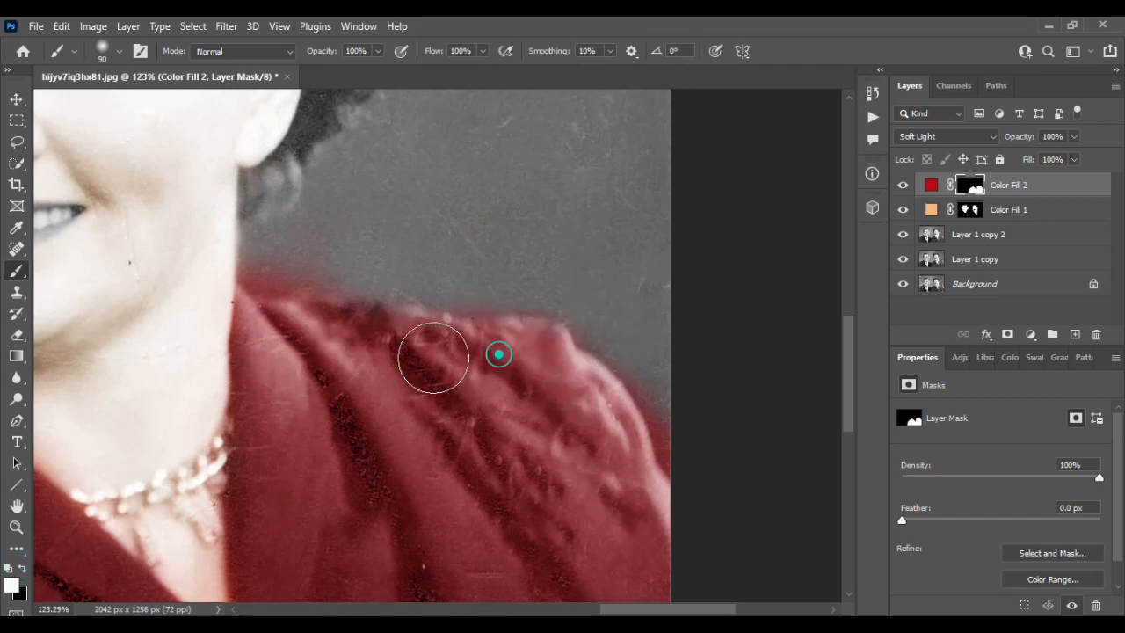
pyautogui.click(25, 568)
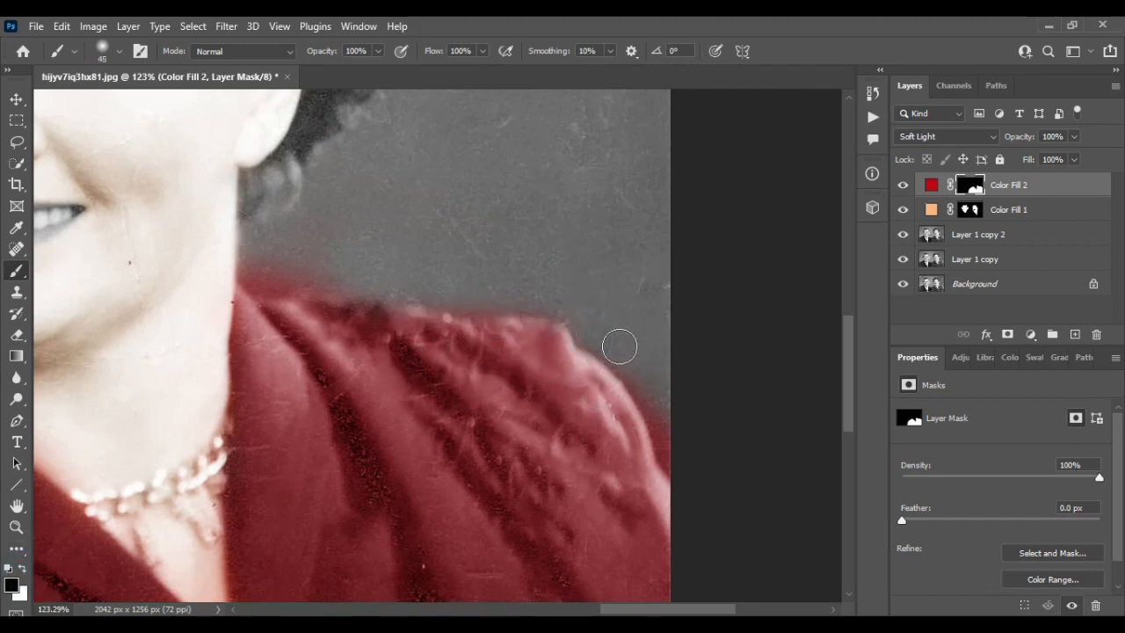
pyautogui.moveTo(620, 346)
pyautogui.mouseDown()
pyautogui.moveTo(657, 387)
pyautogui.moveTo(678, 458)
pyautogui.moveTo(651, 388)
pyautogui.mouseUp()
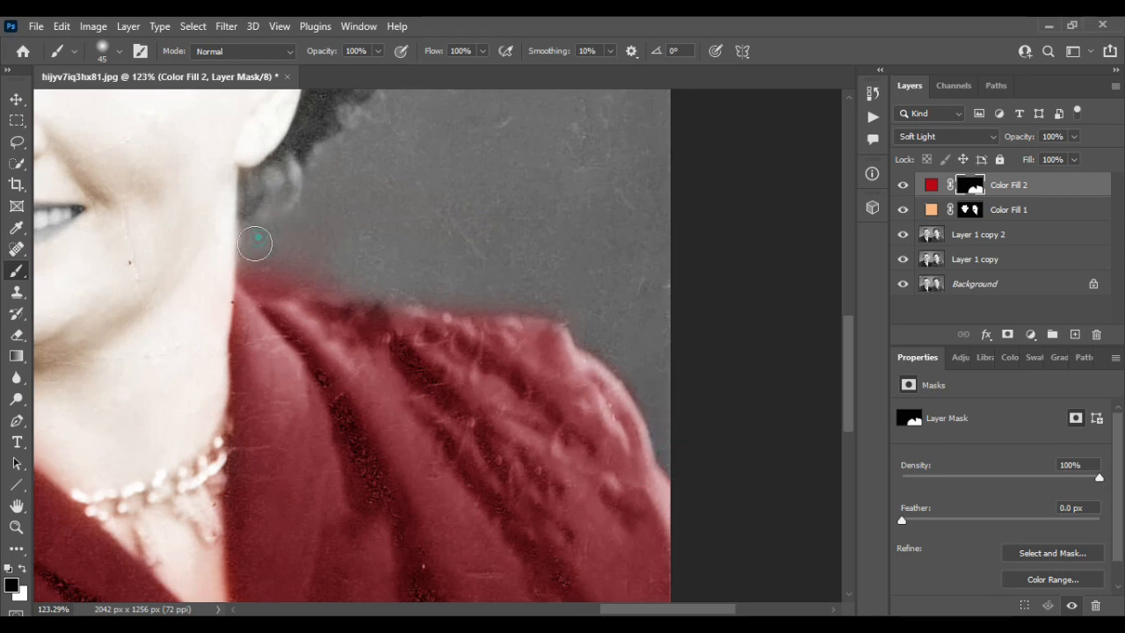
pyautogui.moveTo(254, 244); pyautogui.dragTo(413, 267)
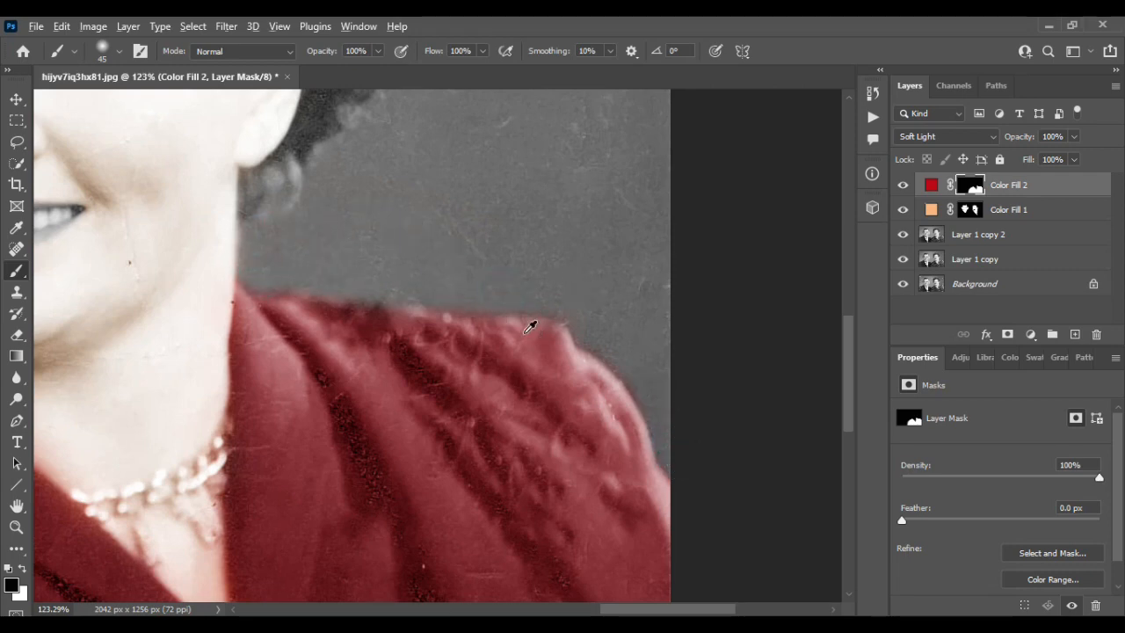
# Paint the mask black along the neckline to clear the red spill from the woman's neck and necklace
pyautogui.scroll(-4, 527, 330)
pyautogui.scroll(3, 290, 328)
pyautogui.moveTo(402, 384); pyautogui.dragTo(403, 459)
pyautogui.moveTo(188, 306)
pyautogui.mouseDown()
pyautogui.moveTo(240, 372)
pyautogui.moveTo(264, 382)
pyautogui.mouseUp()
# Clear the red spill from the background around the collar and along the shoulder nearest the man
pyautogui.hscroll(-3, 263, 378)
pyautogui.moveTo(222, 235); pyautogui.dragTo(185, 296)
pyautogui.moveTo(193, 268)
pyautogui.mouseDown()
pyautogui.moveTo(183, 307)
pyautogui.moveTo(107, 330)
pyautogui.mouseUp()
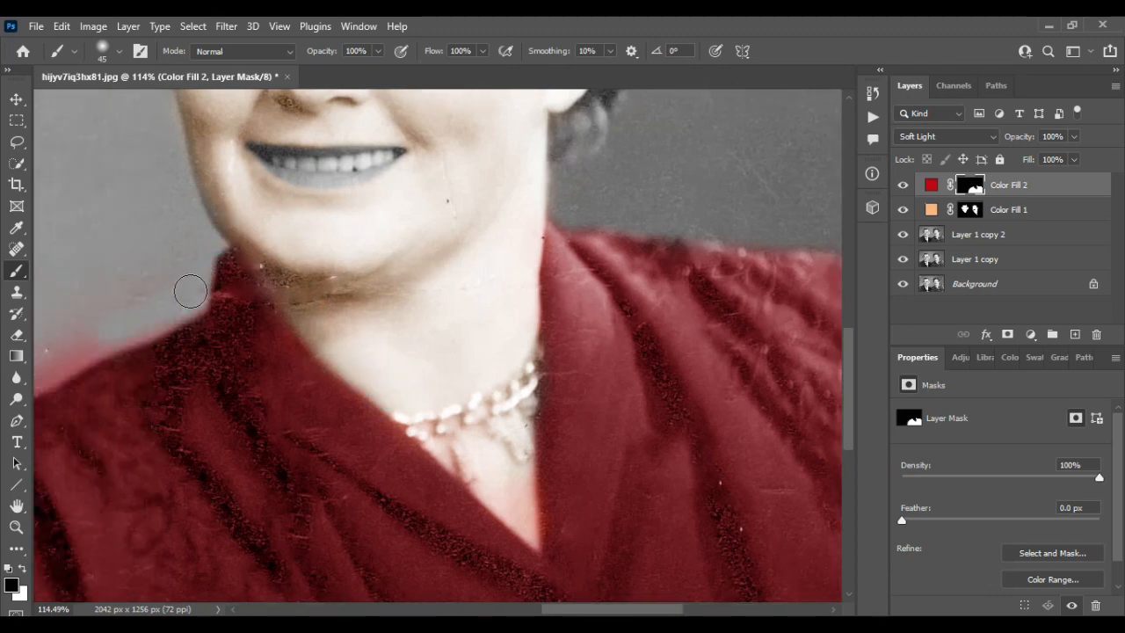
pyautogui.hscroll(-5, 125, 293)
pyautogui.scroll(-2, 124, 294)
pyautogui.moveTo(284, 254)
pyautogui.mouseDown()
pyautogui.moveTo(105, 274)
pyautogui.moveTo(304, 245)
pyautogui.moveTo(187, 289)
pyautogui.moveTo(121, 347)
pyautogui.moveTo(129, 336)
pyautogui.moveTo(93, 447)
pyautogui.mouseUp()
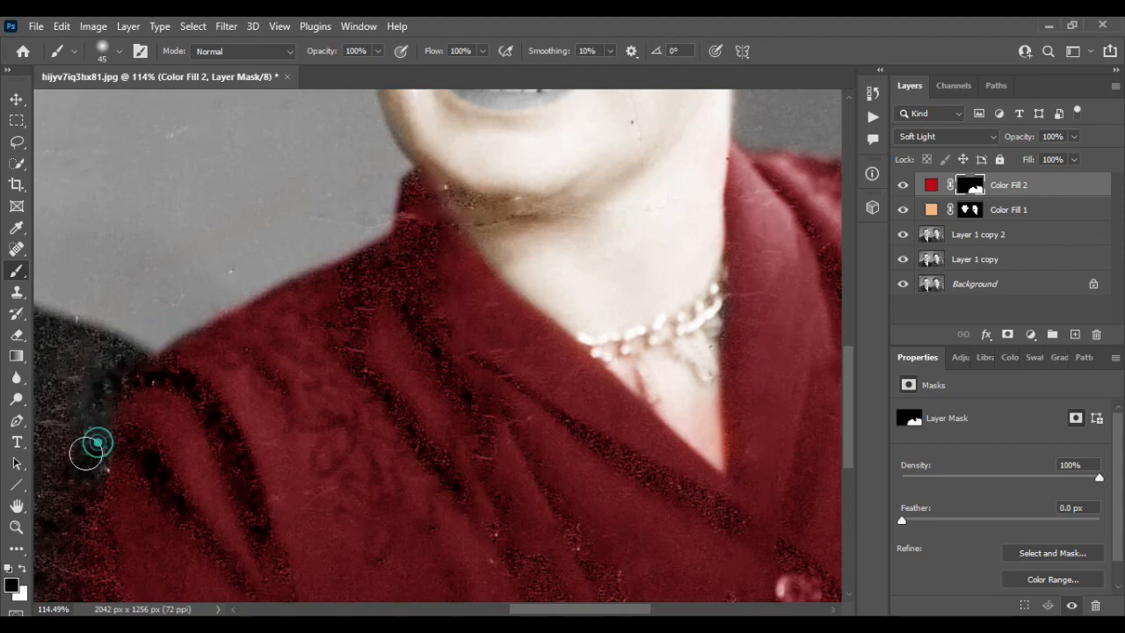
# Paint the mask black along the dress sleeve to clear the red spill from the man's jacket
pyautogui.scroll(-5, 97, 426)
pyautogui.hscroll(-2, 97, 426)
pyautogui.moveTo(145, 228)
pyautogui.mouseDown()
pyautogui.moveTo(152, 437)
pyautogui.moveTo(148, 473)
pyautogui.mouseUp()
pyautogui.moveTo(152, 389); pyautogui.dragTo(173, 466)
pyautogui.scroll(-5, 358, 370)
pyautogui.scroll(-2, 358, 368)
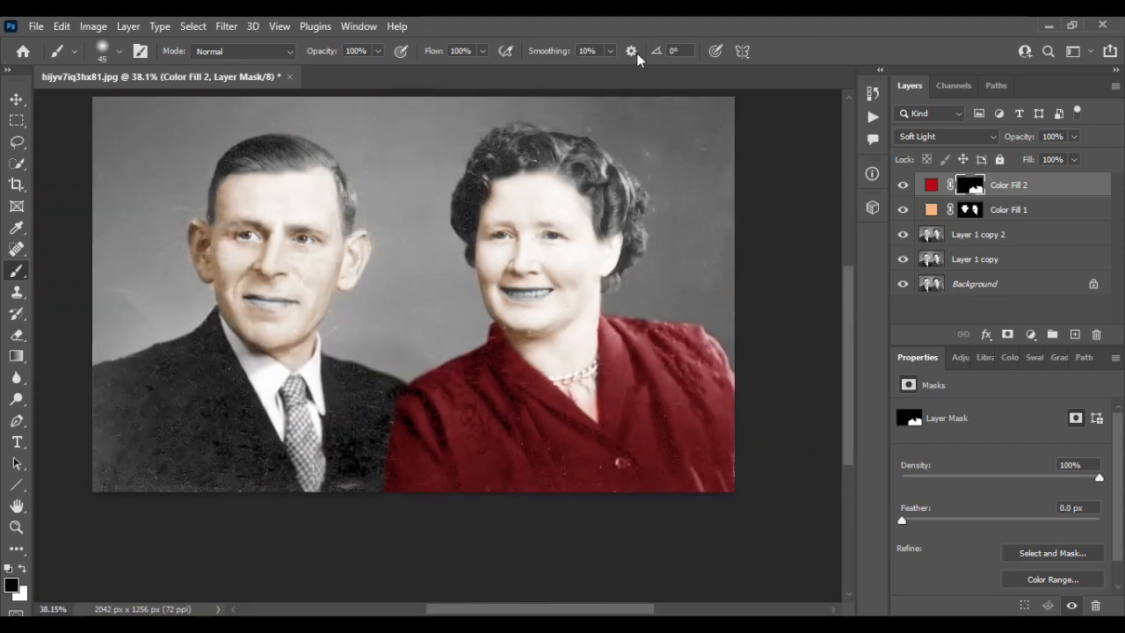
# Mask the red out of the dress button with a black brush at size 70
pyautogui.scroll(3, 615, 461)
pyautogui.press('x')
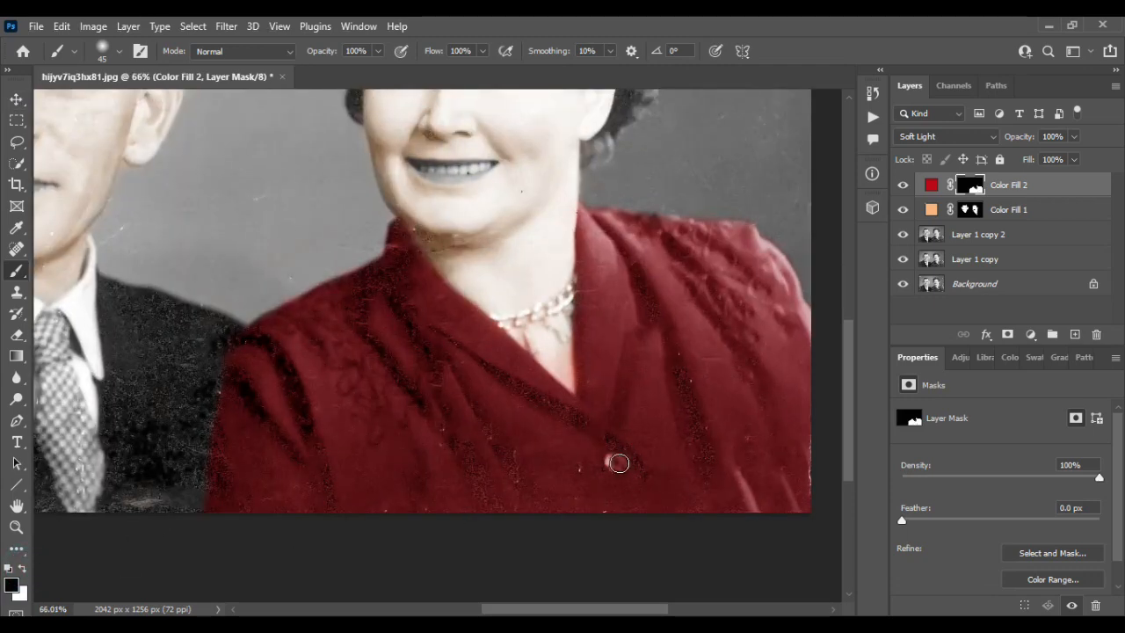
pyautogui.press(']')
pyautogui.press(']')
pyautogui.press(']')
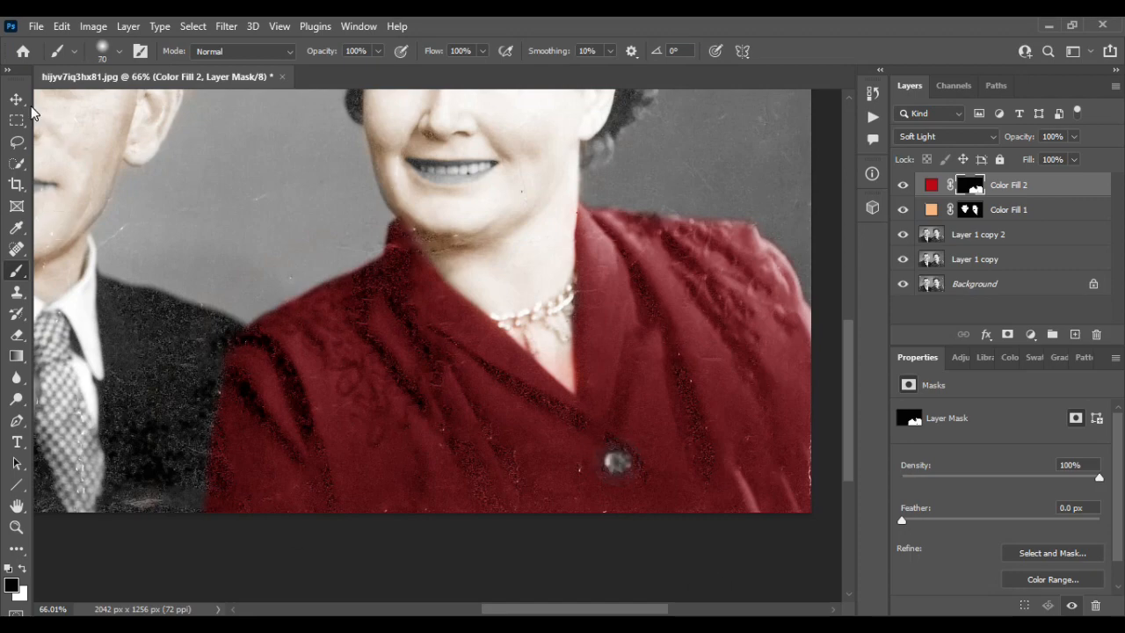
pyautogui.click(18, 101)
pyautogui.scroll(-3, 591, 464)
pyautogui.hscroll(-3, 587, 462)
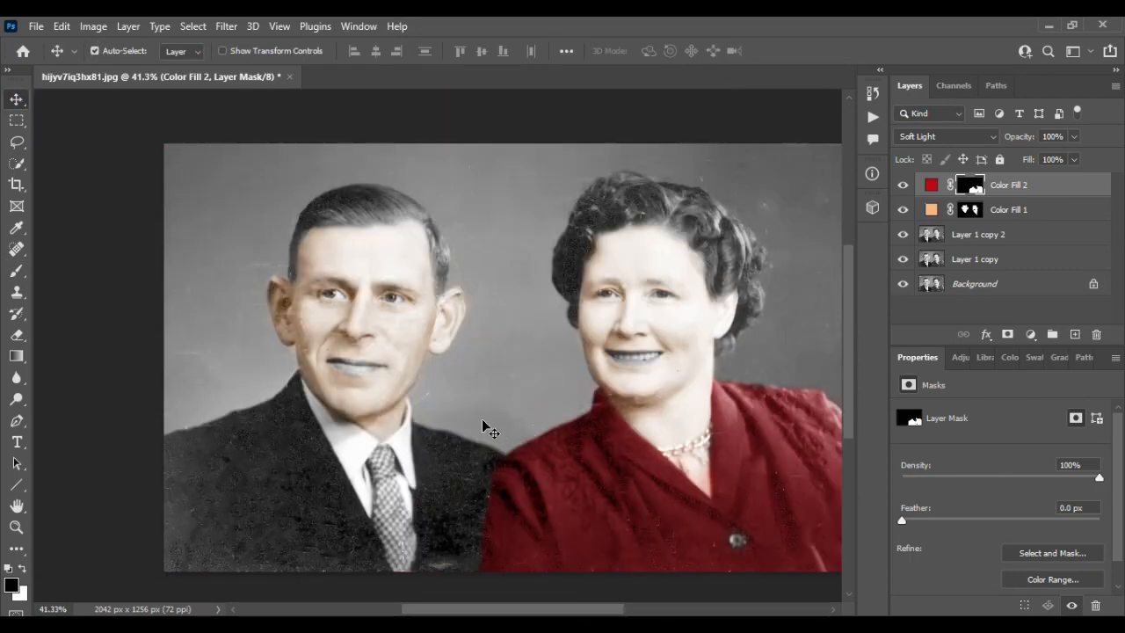
pyautogui.scroll(-1, 481, 418)
pyautogui.hscroll(2, 481, 418)
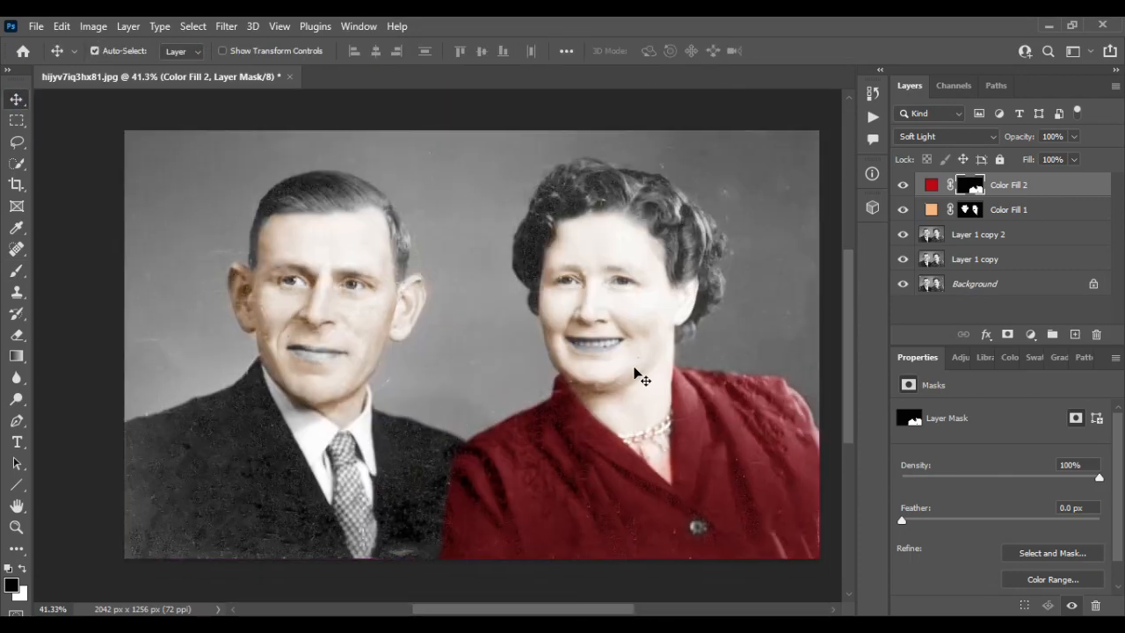
# Add another Solid Color fill layer above the red one and set its color to black
pyautogui.click(1052, 334)
pyautogui.click(1030, 333)
pyautogui.click(1045, 41)
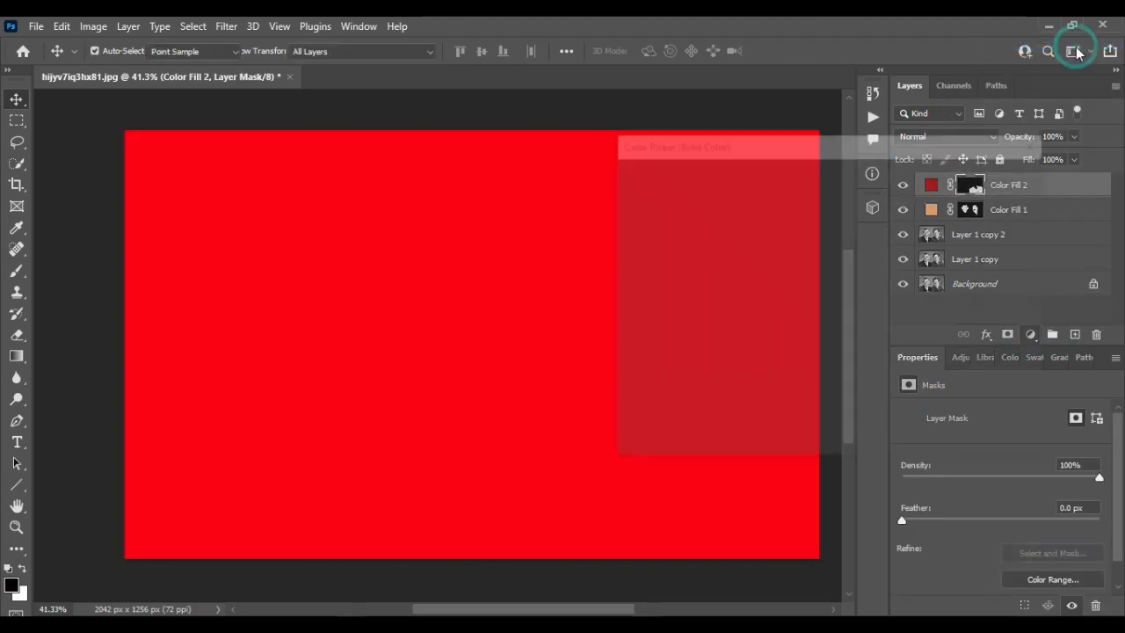
pyautogui.click(619, 390)
pyautogui.click(1005, 183)
# Invert the black fill layer's mask to hide the fill and ready the Brush tool with white as foreground color
pyautogui.click(969, 184)
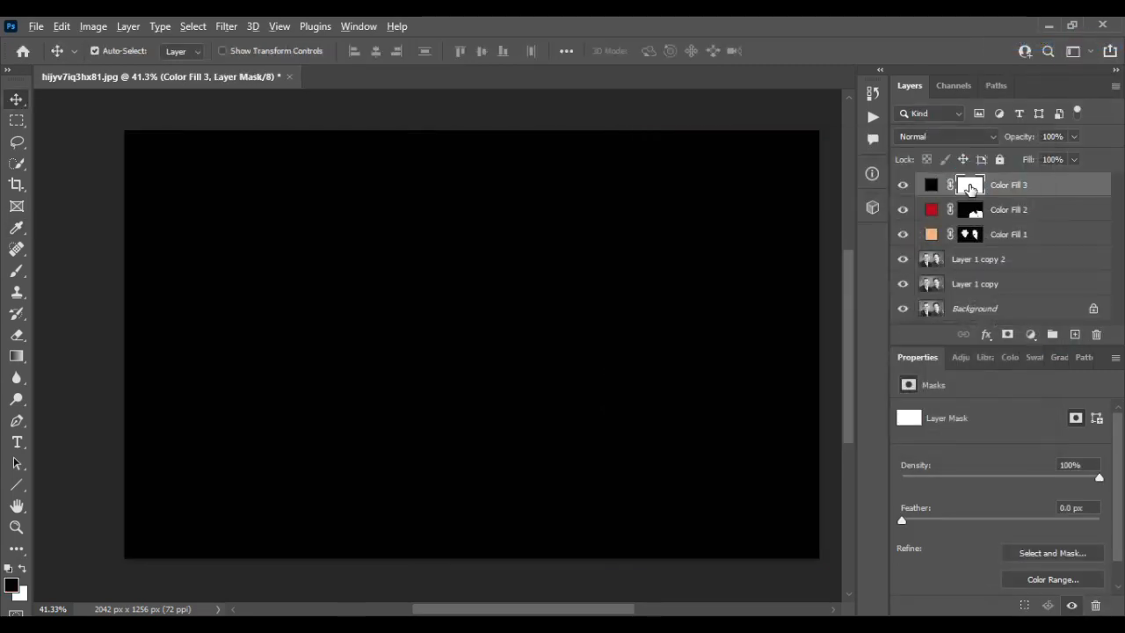
pyautogui.hotkey('ctrl', 'i')
pyautogui.click(17, 269)
pyautogui.click(23, 568)
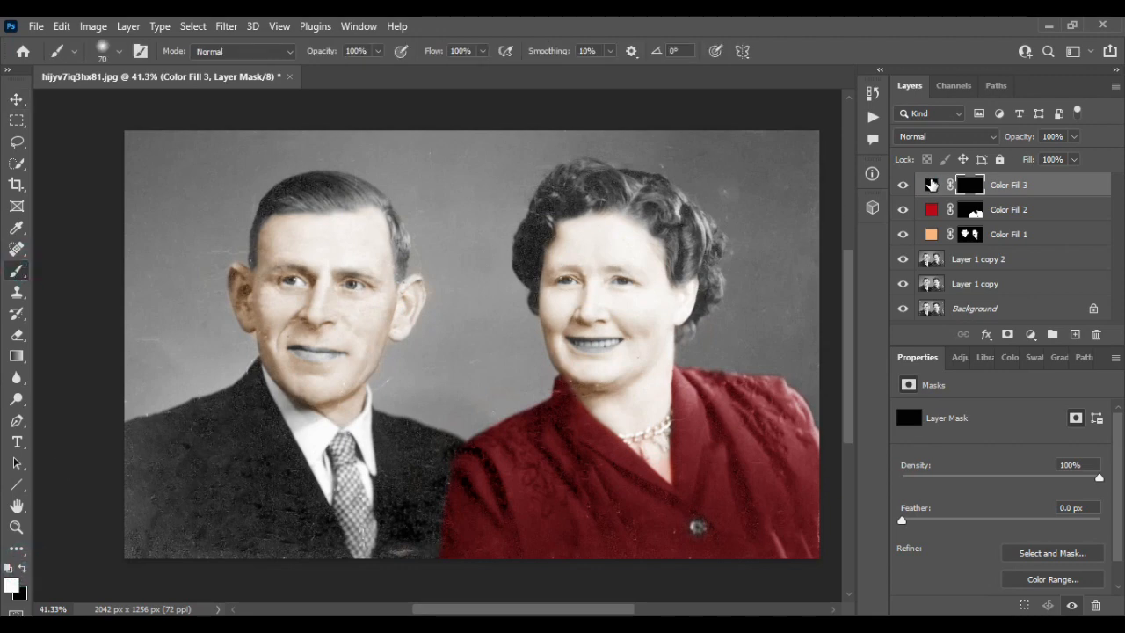
# Set the black fill layer's blend mode to Soft Light and paint a first stroke on the man's lapel through its mask
pyautogui.click(988, 136)
pyautogui.click(916, 339)
pyautogui.moveTo(252, 419); pyautogui.dragTo(280, 525)
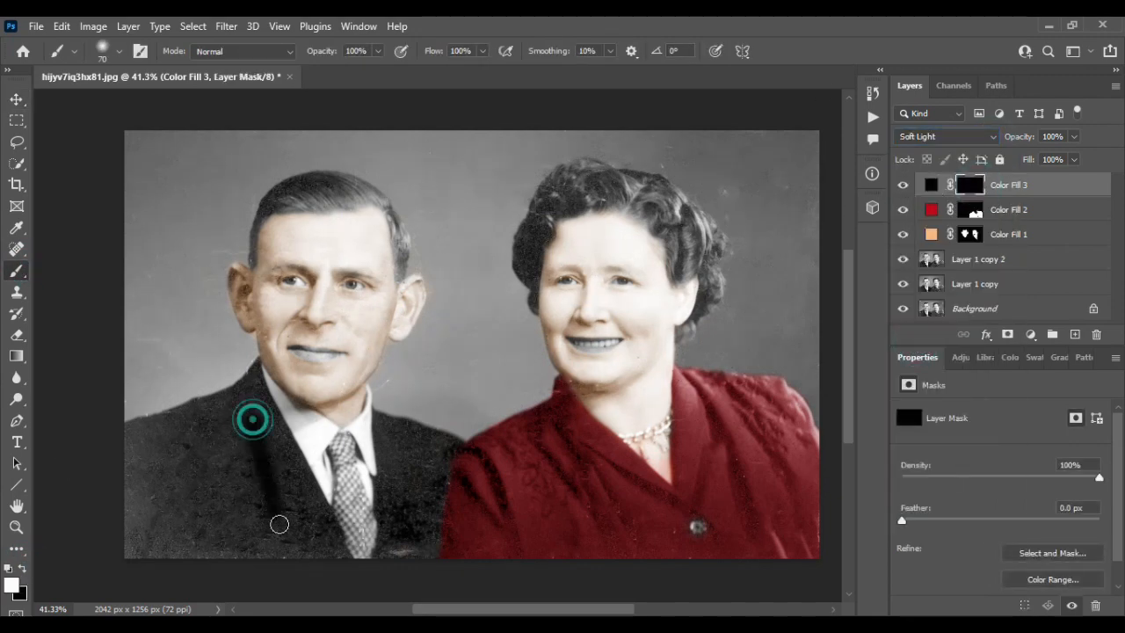
# Enlarge the brush to 300, lower the black fill layer's opacity to 87% and paint over the left half of the man's jacket
pyautogui.press(']')
pyautogui.press(']')
pyautogui.press(']')
pyautogui.press(']')
pyautogui.press(']')
pyautogui.press(']')
pyautogui.press(']')
pyautogui.press(']')
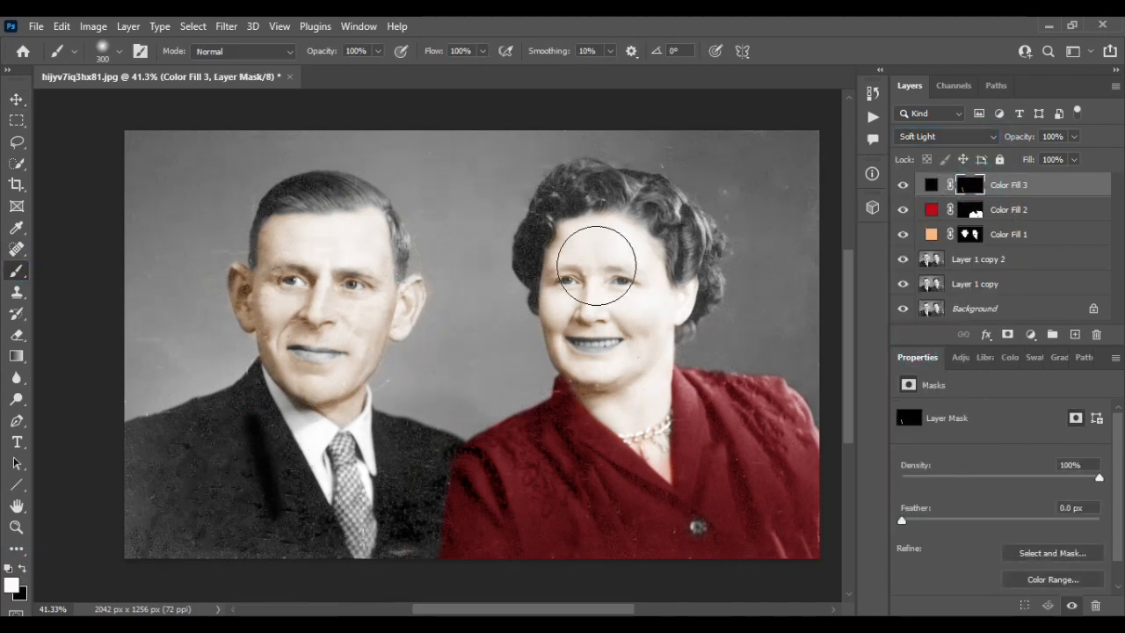
pyautogui.click(1073, 138)
pyautogui.click(1071, 155)
pyautogui.moveTo(244, 448)
pyautogui.mouseDown()
pyautogui.moveTo(128, 555)
pyautogui.moveTo(236, 494)
pyautogui.moveTo(250, 416)
pyautogui.mouseUp()
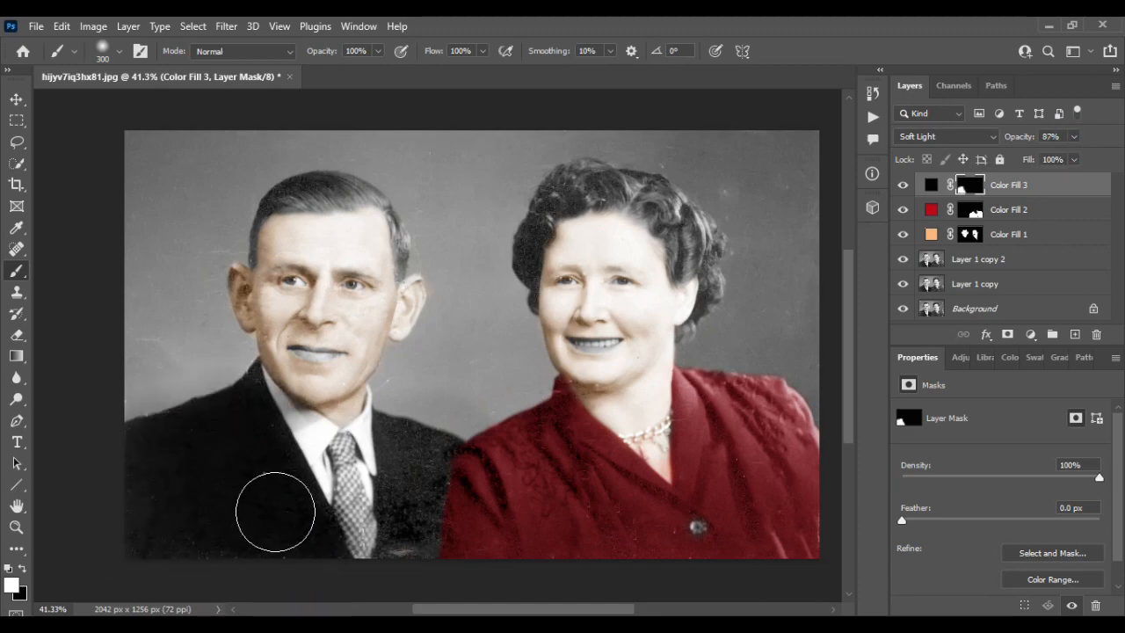
# Paint the black fill along the jacket's left collar and shoulder edge with the brush reduced to size 45
pyautogui.scroll(3, 250, 491)
pyautogui.scroll(3, 251, 489)
pyautogui.press('[')
pyautogui.press('[')
pyautogui.press('[')
pyautogui.press('[')
pyautogui.press('[')
pyautogui.press('[')
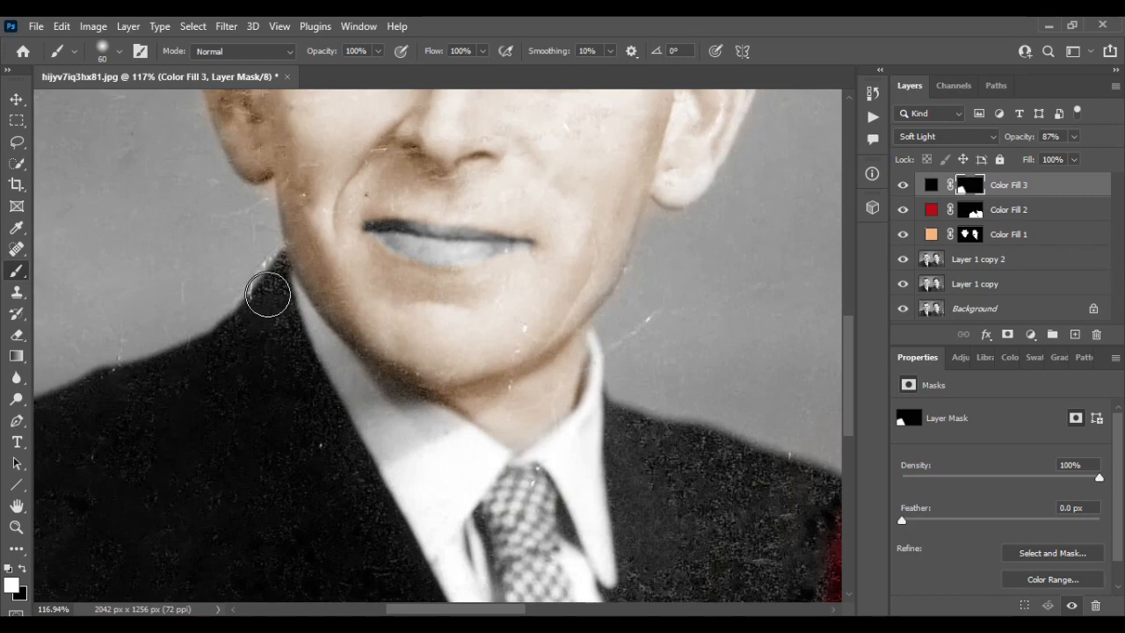
pyautogui.press('[')
pyautogui.press('[')
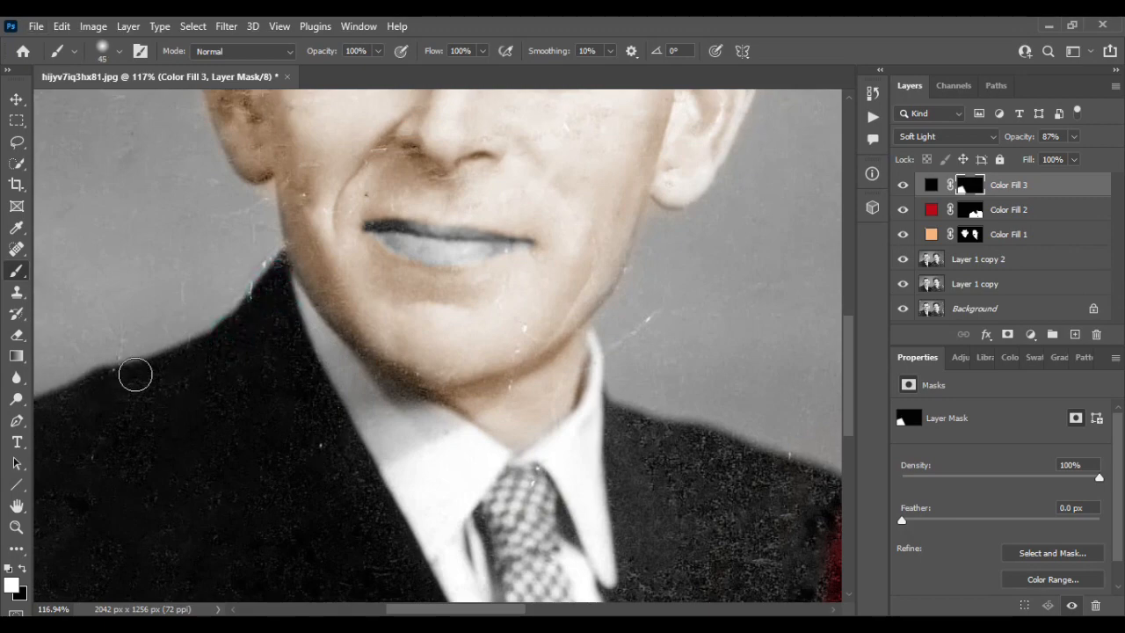
pyautogui.scroll(2, 135, 374)
pyautogui.scroll(-2, 137, 374)
pyautogui.moveTo(109, 416); pyautogui.dragTo(549, 309)
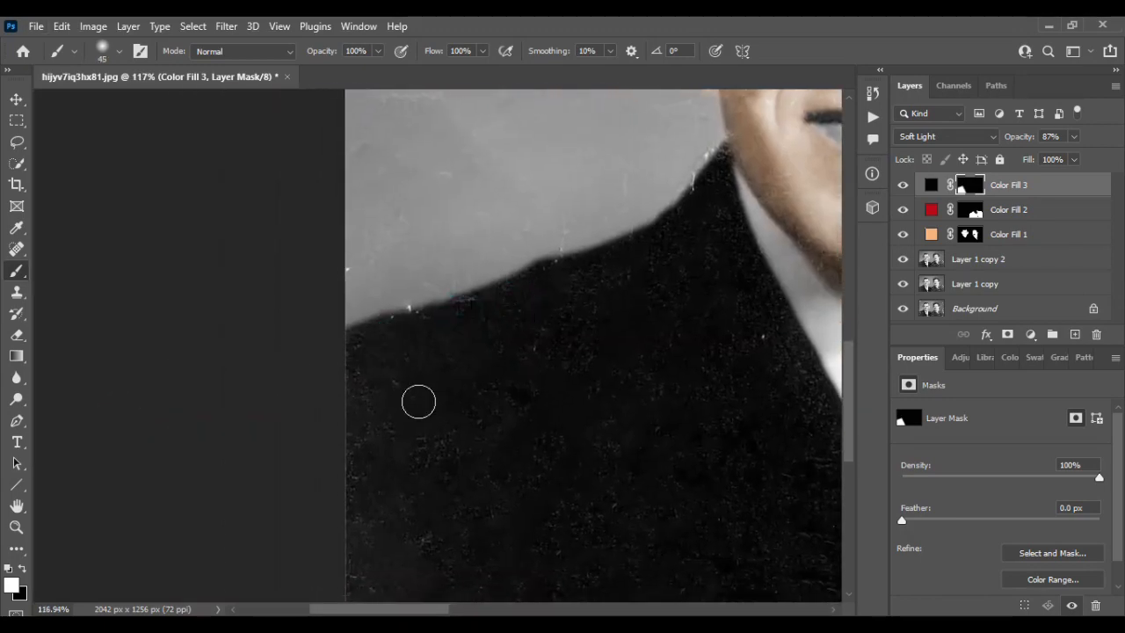
# Fill in the remaining gaps on the left side of the jacket down to the photo's lower edge at brush size 70
pyautogui.press(']')
pyautogui.press(']')
pyautogui.press(']')
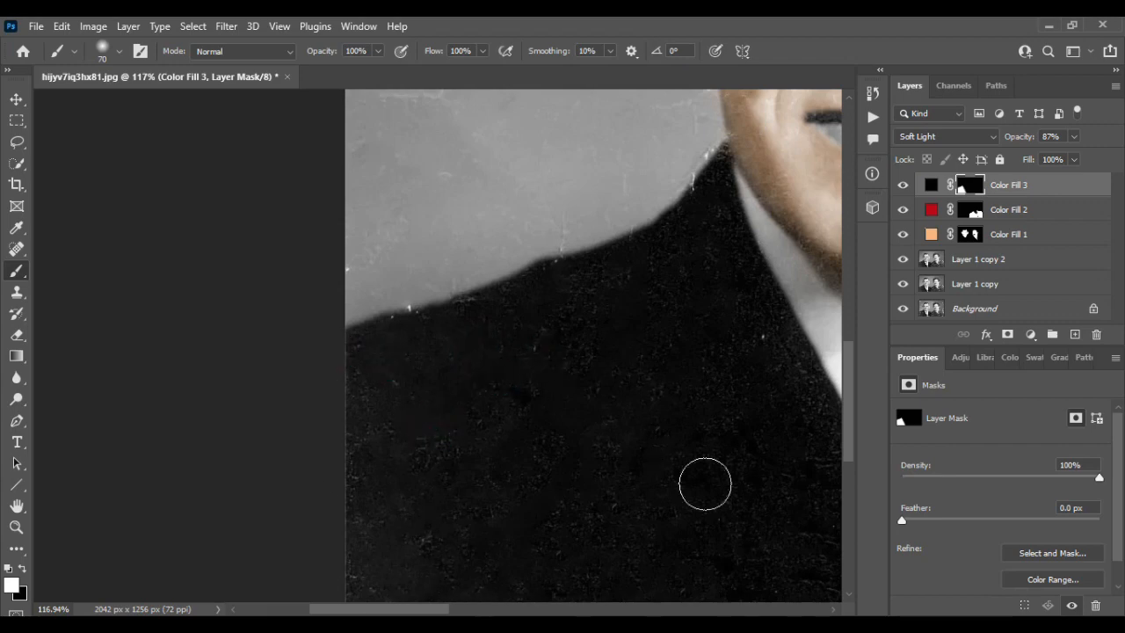
pyautogui.scroll(-3, 539, 496)
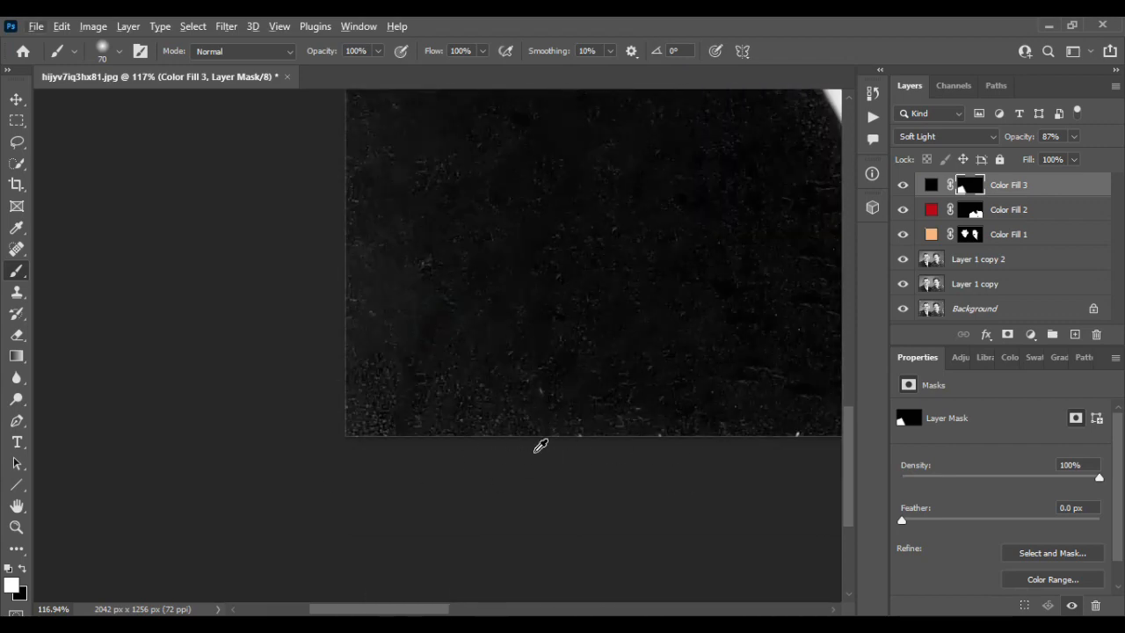
# Paint the black fill over the right side of the man's jacket, between the tie and the woman's sleeve
pyautogui.scroll(2, 518, 395)
pyautogui.hscroll(4, 448, 339)
pyautogui.scroll(2, 505, 483)
pyautogui.hscroll(4, 488, 482)
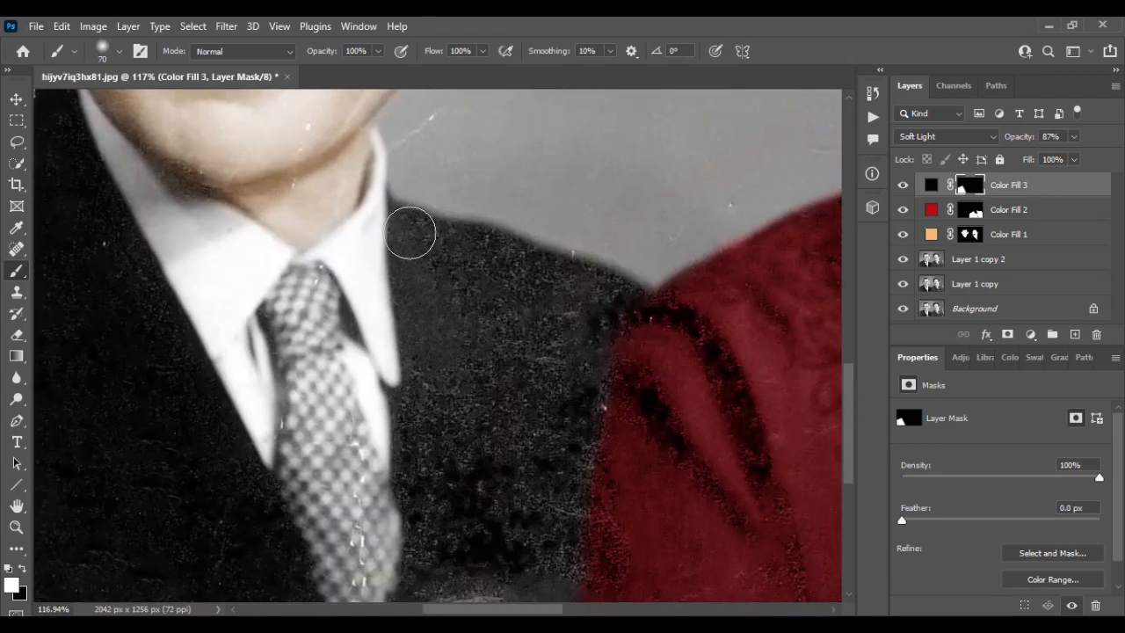
pyautogui.moveTo(410, 233)
pyautogui.mouseDown()
pyautogui.moveTo(436, 320)
pyautogui.moveTo(424, 591)
pyautogui.moveTo(459, 532)
pyautogui.moveTo(503, 497)
pyautogui.moveTo(524, 575)
pyautogui.moveTo(550, 573)
pyautogui.moveTo(434, 245)
pyautogui.moveTo(608, 294)
pyautogui.moveTo(450, 275)
pyautogui.moveTo(528, 343)
pyautogui.moveTo(566, 467)
pyautogui.moveTo(561, 310)
pyautogui.moveTo(584, 294)
pyautogui.moveTo(489, 259)
pyautogui.moveTo(560, 387)
pyautogui.mouseUp()
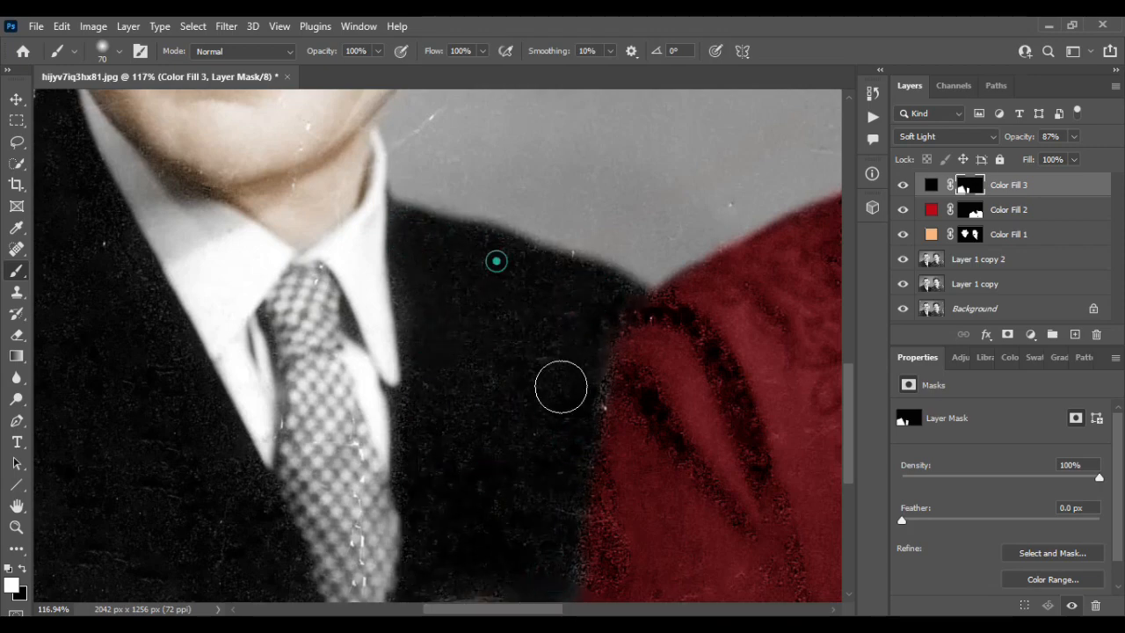
pyautogui.scroll(-5, 496, 562)
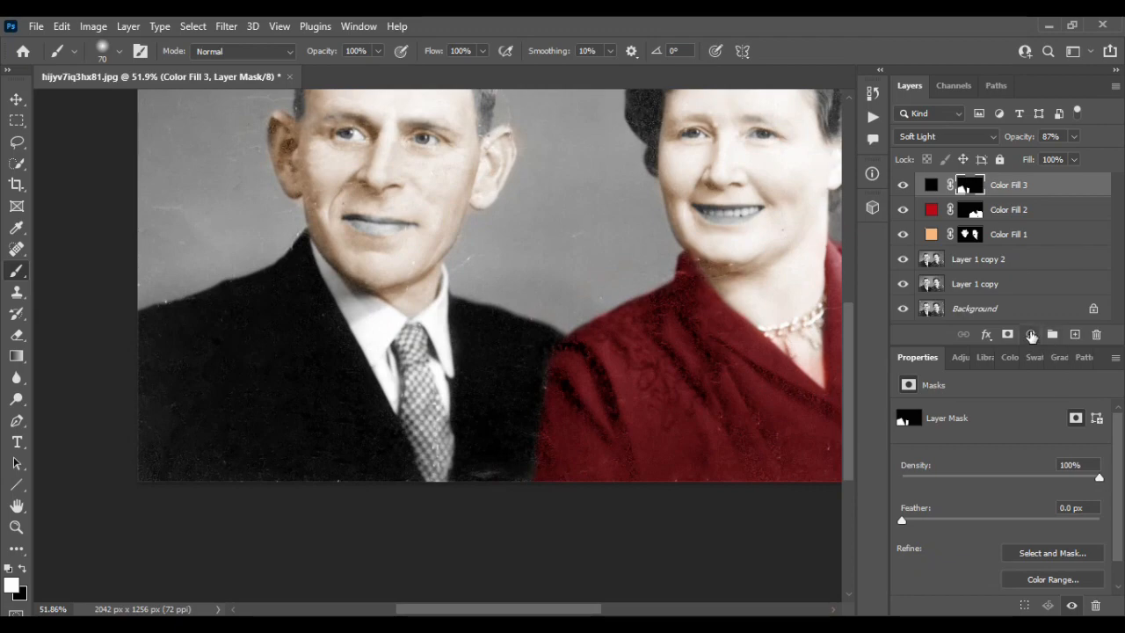
# Add a bright red Solid Color fill layer, invert its mask, set it to Soft Light and select the mask for painting
pyautogui.click(1031, 336)
pyautogui.click(956, 41)
pyautogui.click(1007, 171)
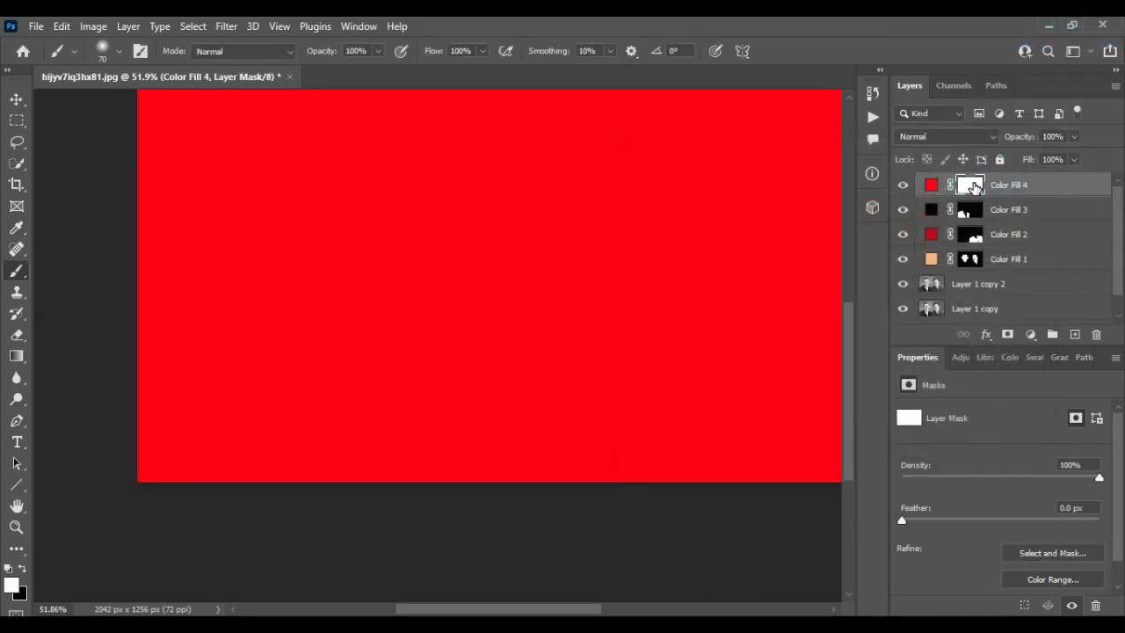
pyautogui.hotkey('ctrl', 'i')
pyautogui.click(931, 185)
pyautogui.click(947, 136)
pyautogui.click(967, 349)
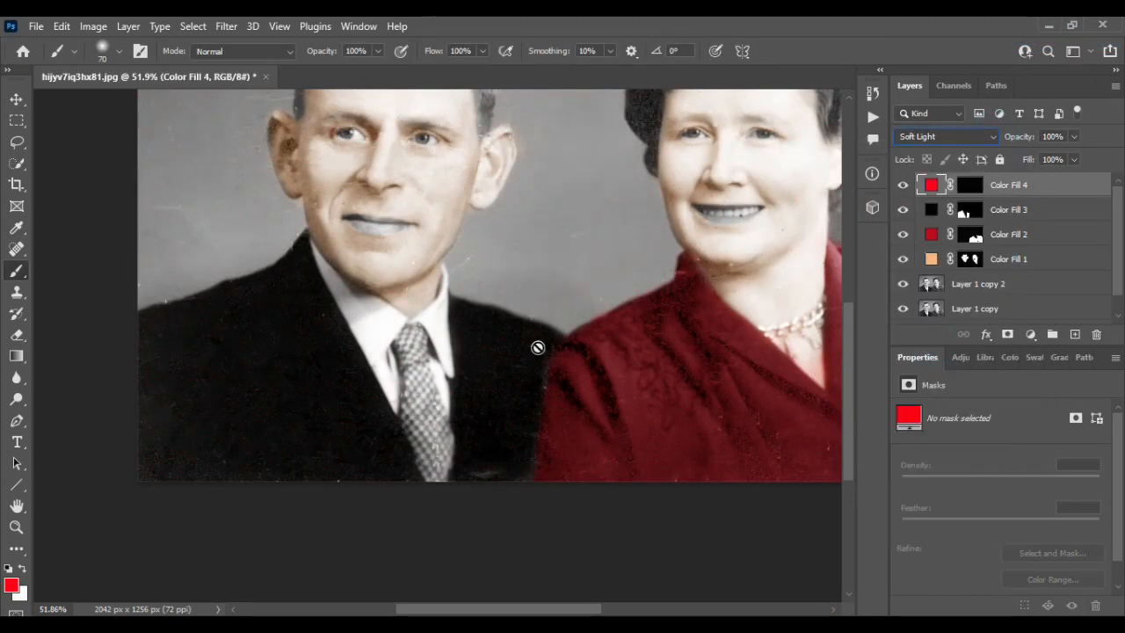
pyautogui.click(970, 186)
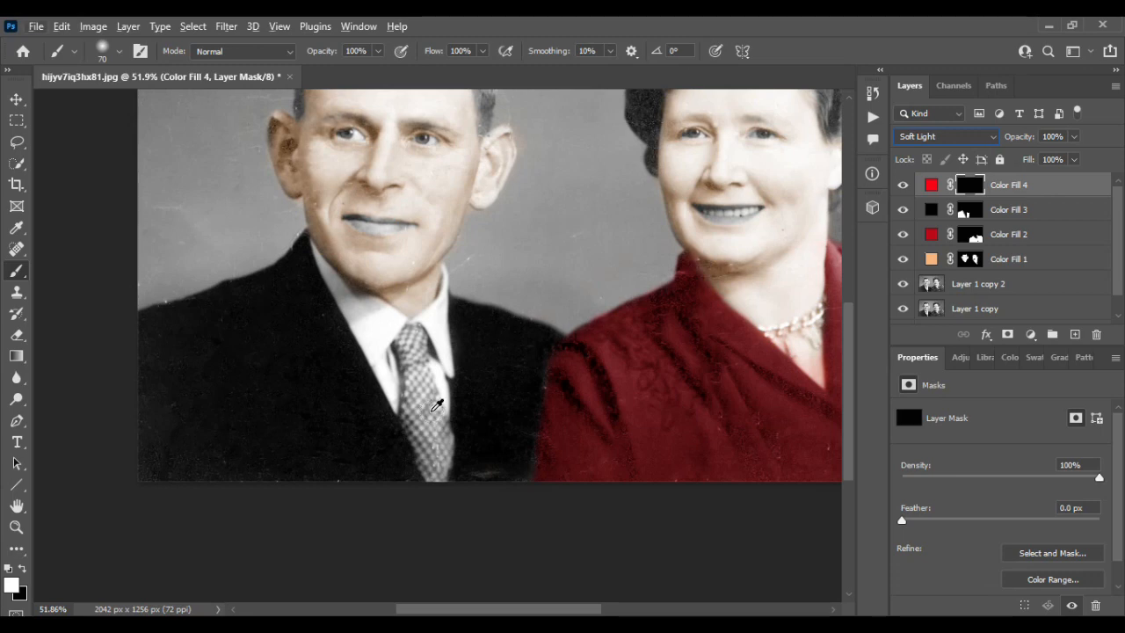
# Paint the red fill over the man's tie from the knot down to the photo's lower edge with a white brush
pyautogui.click(16, 100)
pyautogui.scroll(5, 462, 385)
pyautogui.click(15, 271)
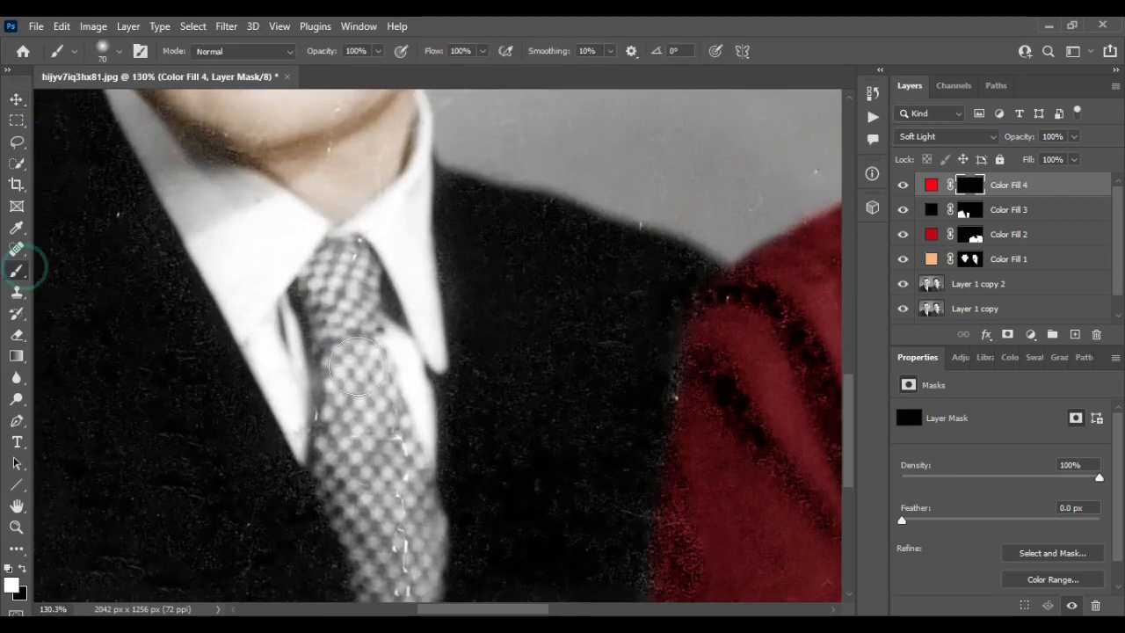
pyautogui.moveTo(354, 331)
pyautogui.mouseDown()
pyautogui.moveTo(349, 277)
pyautogui.moveTo(333, 275)
pyautogui.moveTo(360, 391)
pyautogui.moveTo(343, 479)
pyautogui.moveTo(374, 515)
pyautogui.moveTo(385, 397)
pyautogui.moveTo(402, 554)
pyautogui.mouseUp()
pyautogui.scroll(-3, 389, 523)
pyautogui.moveTo(388, 390)
pyautogui.mouseDown()
pyautogui.moveTo(415, 360)
pyautogui.moveTo(402, 465)
pyautogui.moveTo(390, 352)
pyautogui.moveTo(401, 296)
pyautogui.moveTo(370, 169)
pyautogui.moveTo(342, 231)
pyautogui.moveTo(354, 155)
pyautogui.mouseUp()
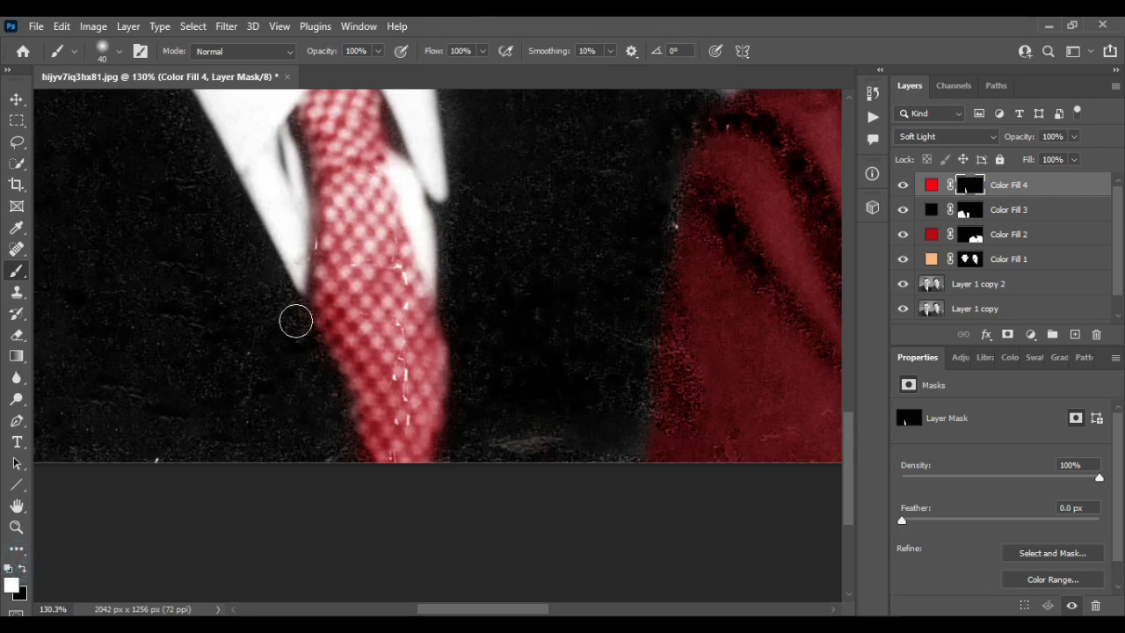
# Switch the foreground to black and clean the red spill off the jacket along the tie's edges
pyautogui.moveTo(293, 322)
pyautogui.mouseDown()
pyautogui.moveTo(299, 371)
pyautogui.moveTo(286, 327)
pyautogui.moveTo(306, 350)
pyautogui.moveTo(279, 374)
pyautogui.mouseUp()
pyautogui.click(24, 568)
pyautogui.moveTo(459, 299)
pyautogui.mouseDown()
pyautogui.moveTo(464, 427)
pyautogui.moveTo(449, 453)
pyautogui.mouseUp()
pyautogui.scroll(-5, 474, 378)
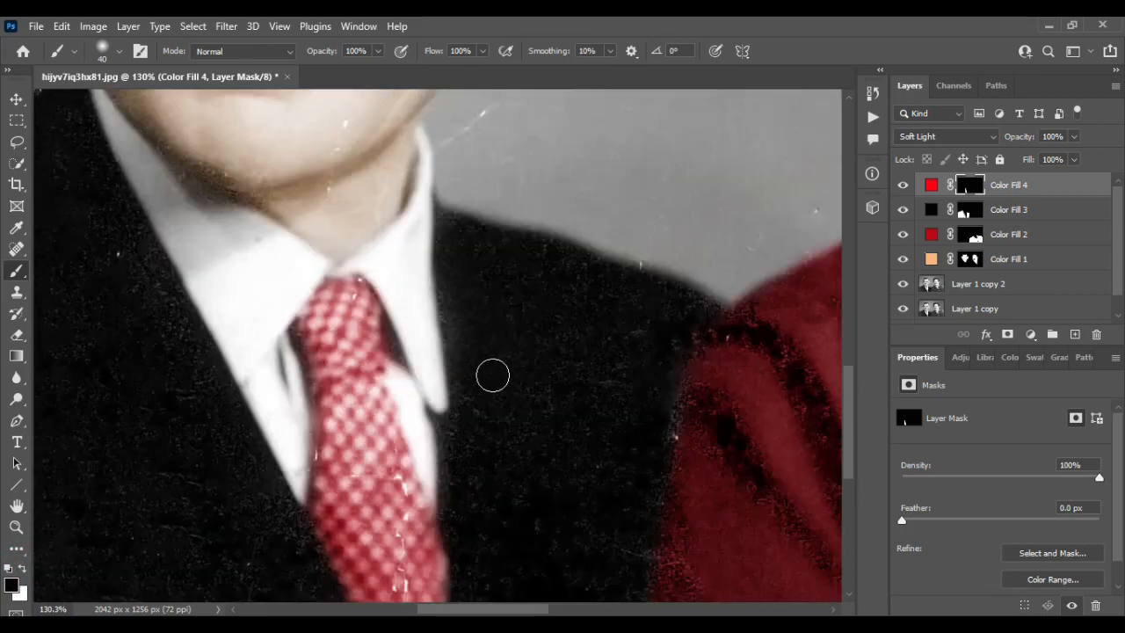
# Add a Solid Color fill layer in off-white faf8f8, invert its mask and ready a white brush
pyautogui.click(1030, 335)
pyautogui.click(1026, 43)
pyautogui.click(621, 184)
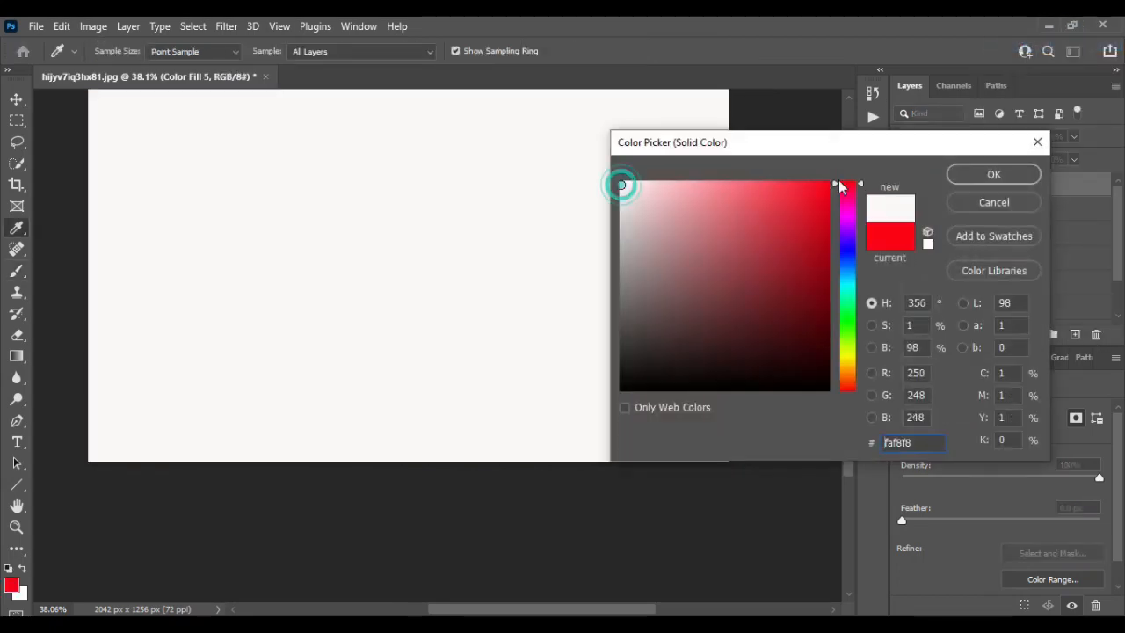
pyautogui.click(993, 174)
pyautogui.press('b')
pyautogui.click(969, 186)
pyautogui.hotkey('ctrl', 'i')
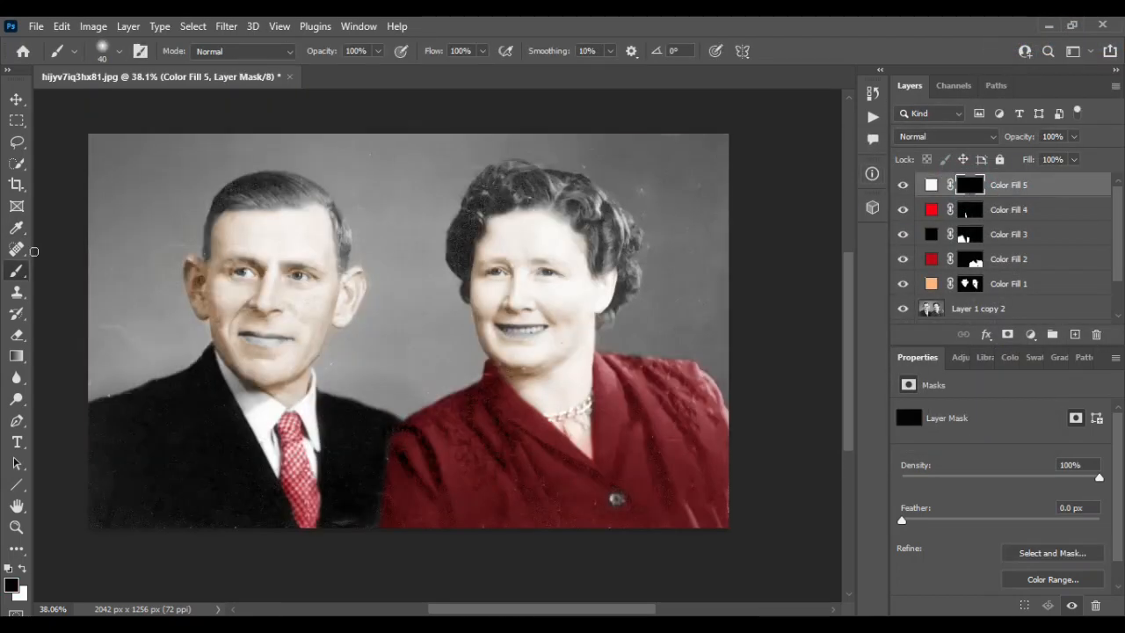
pyautogui.press('x')
# Touch up the tie's knot on the bright red fill layer's mask and reselect the white fill layer's mask
pyautogui.click(933, 213)
pyautogui.scroll(3, 327, 485)
pyautogui.click(970, 209)
pyautogui.scroll(3, 234, 469)
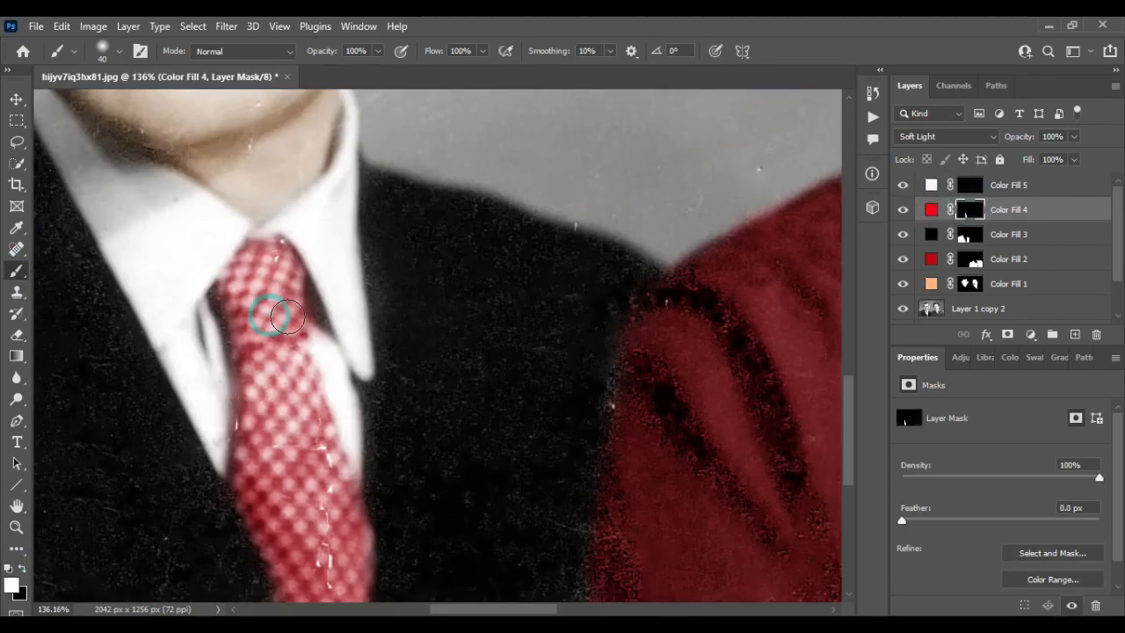
pyautogui.click(929, 209)
pyautogui.click(967, 212)
pyautogui.scroll(-6, 292, 484)
pyautogui.click(967, 184)
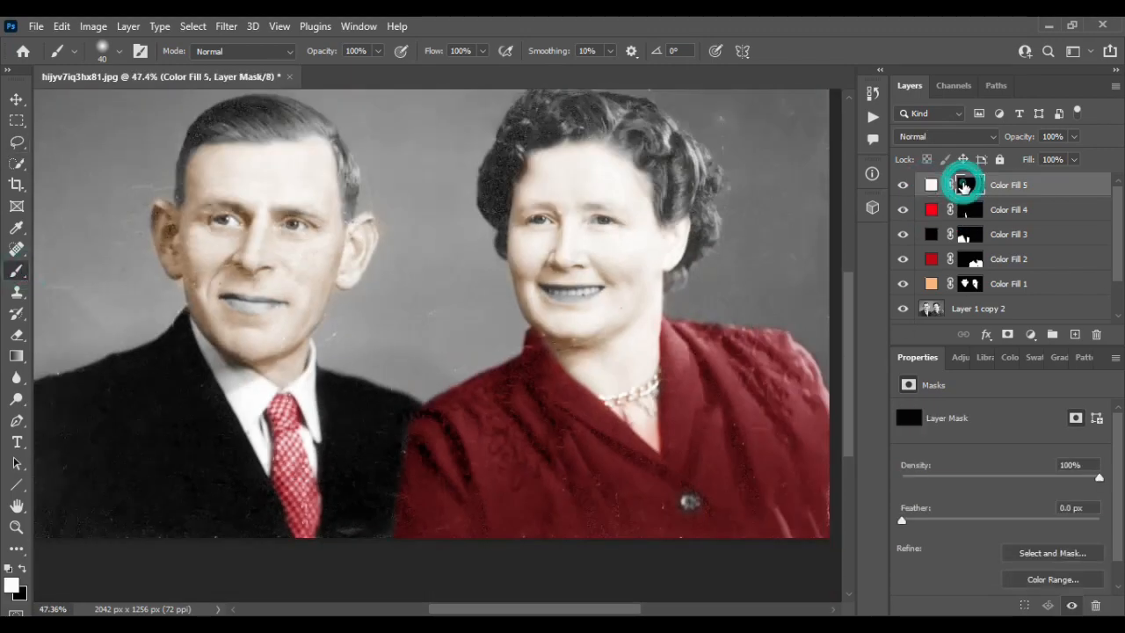
# Try a stroke on the shirt collar and set the white fill layer's blend mode to Soft Light
pyautogui.scroll(4, 301, 397)
pyautogui.moveTo(317, 420); pyautogui.dragTo(327, 432)
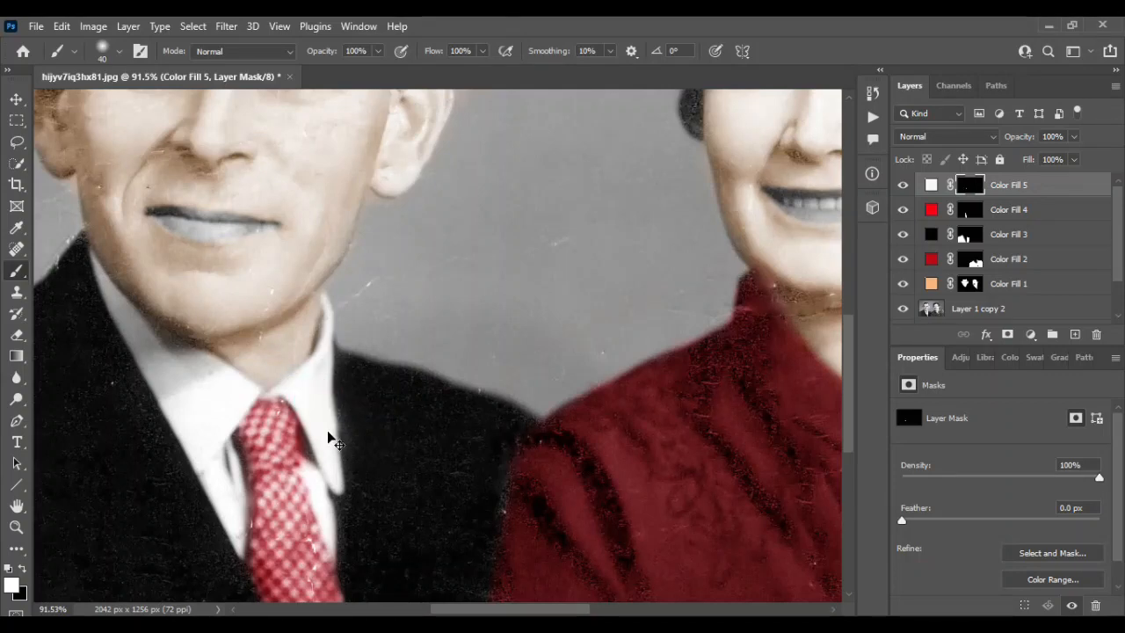
pyautogui.click(975, 136)
pyautogui.click(918, 350)
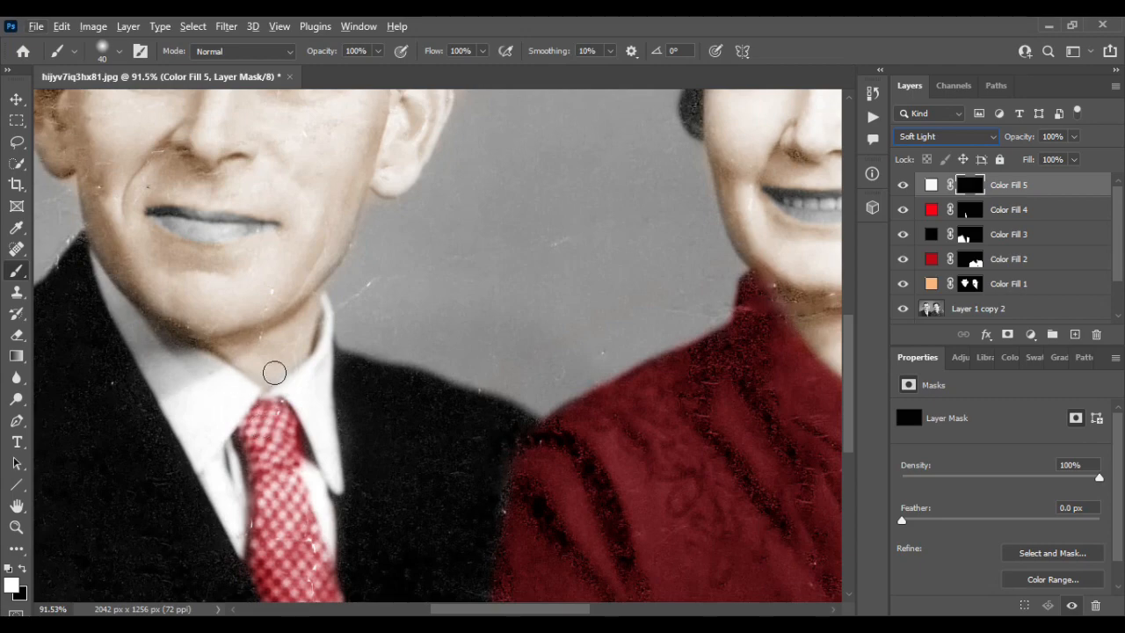
# Paint the white fill over the left side of the man's shirt collar with the brush at size 40
pyautogui.press('v')
pyautogui.keyDown('alt'); pyautogui.scroll(-2, 302, 260); pyautogui.keyUp('alt')
pyautogui.keyDown('alt'); pyautogui.scroll(3, 302, 260); pyautogui.keyUp('alt')
pyautogui.keyDown('alt'); pyautogui.scroll(1, 281, 334); pyautogui.keyUp('alt')
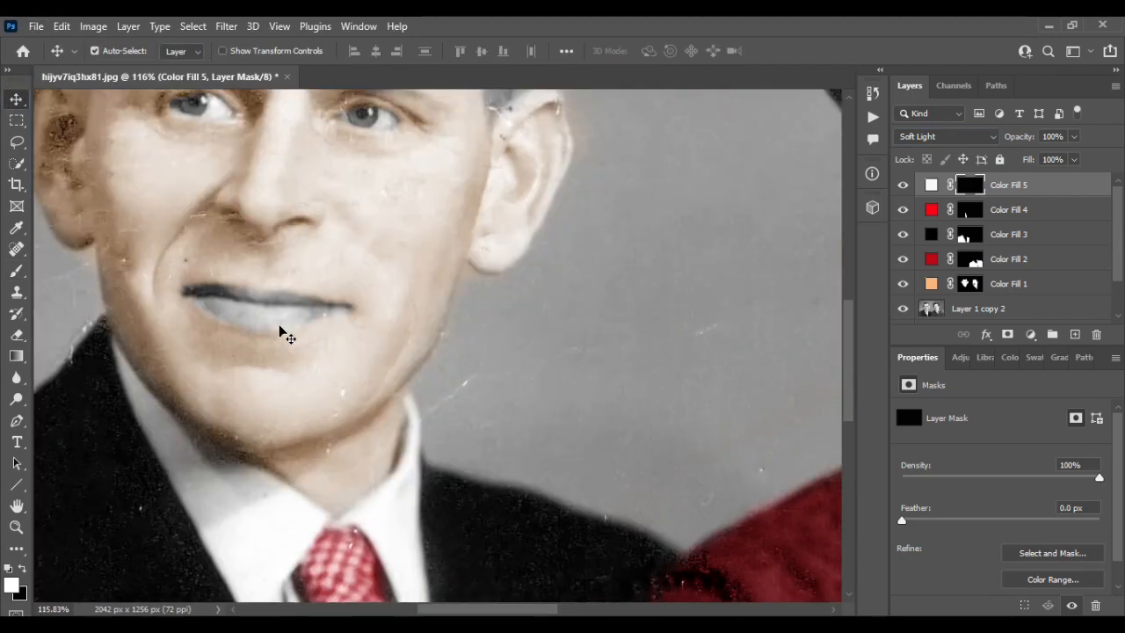
pyautogui.scroll(-3, 281, 329)
pyautogui.keyDown('alt'); pyautogui.scroll(4, 243, 326); pyautogui.keyUp('alt')
pyautogui.keyDown('alt'); pyautogui.scroll(-3, 243, 326); pyautogui.keyUp('alt')
pyautogui.keyDown('alt'); pyautogui.scroll(3, 243, 326); pyautogui.keyUp('alt')
pyautogui.keyDown('alt'); pyautogui.scroll(-4, 243, 325); pyautogui.keyUp('alt')
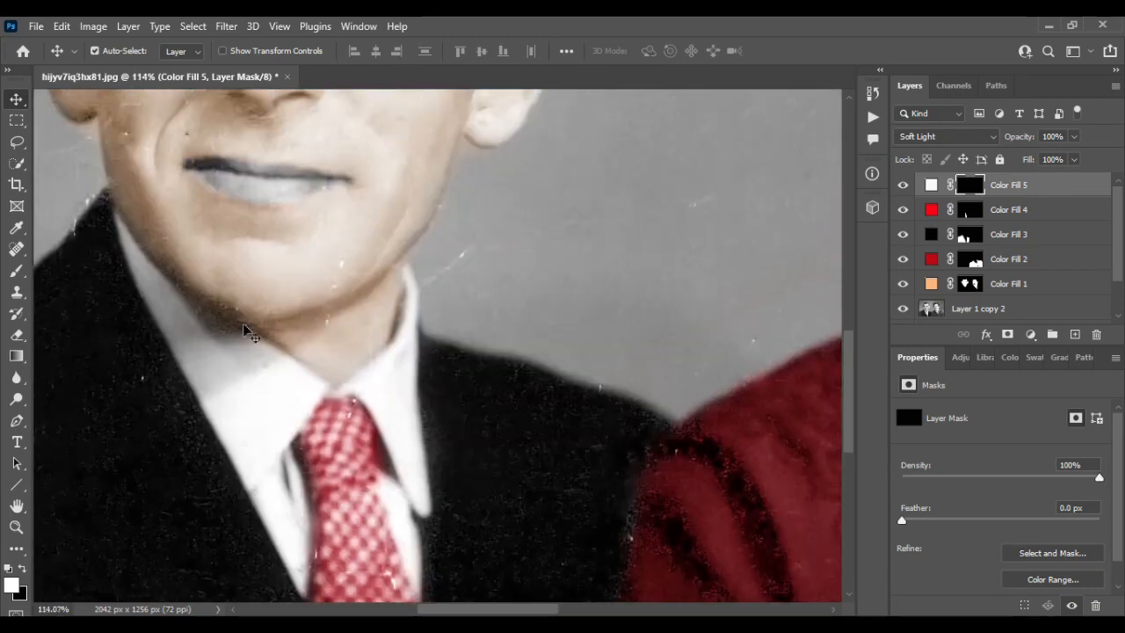
pyautogui.click(967, 184)
pyautogui.click(17, 271)
pyautogui.click(257, 402)
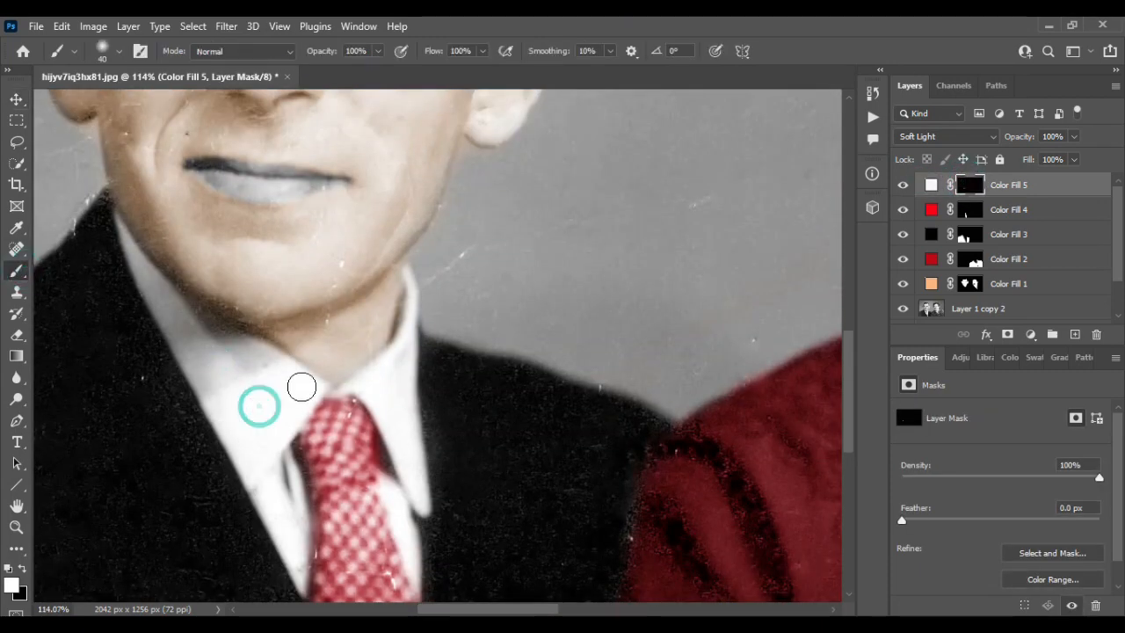
pyautogui.moveTo(289, 396)
pyautogui.mouseDown()
pyautogui.moveTo(217, 349)
pyautogui.moveTo(151, 279)
pyautogui.moveTo(185, 323)
pyautogui.moveTo(170, 285)
pyautogui.mouseUp()
pyautogui.moveTo(119, 222)
pyautogui.mouseDown()
pyautogui.moveTo(117, 243)
pyautogui.moveTo(141, 263)
pyautogui.mouseUp()
# Whiten the collar edges under the chin, the right collar and the shirt beside the tie with a brush of size 15 to 25
pyautogui.press('[')
pyautogui.press('[')
pyautogui.moveTo(186, 311)
pyautogui.mouseDown()
pyautogui.moveTo(241, 357)
pyautogui.moveTo(276, 358)
pyautogui.mouseUp()
pyautogui.moveTo(269, 372)
pyautogui.mouseDown()
pyautogui.moveTo(178, 316)
pyautogui.moveTo(227, 393)
pyautogui.mouseUp()
pyautogui.moveTo(255, 448)
pyautogui.mouseDown()
pyautogui.moveTo(254, 462)
pyautogui.moveTo(285, 416)
pyautogui.mouseUp()
pyautogui.moveTo(284, 377)
pyautogui.mouseDown()
pyautogui.moveTo(424, 492)
pyautogui.moveTo(416, 459)
pyautogui.mouseUp()
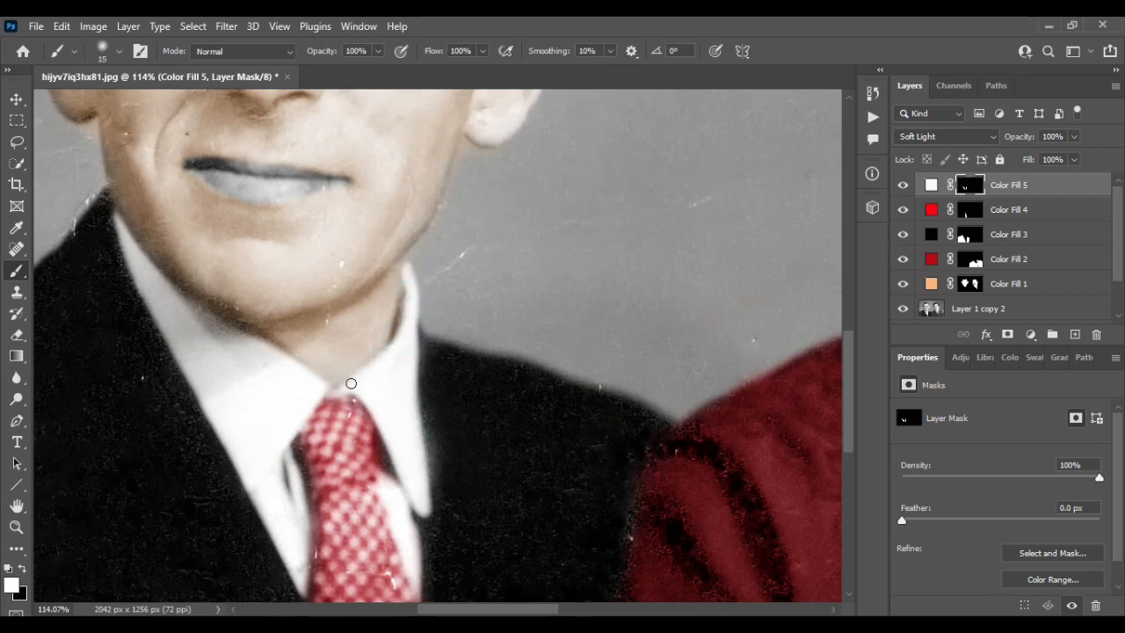
pyautogui.click(410, 488)
pyautogui.scroll(-3, 411, 480)
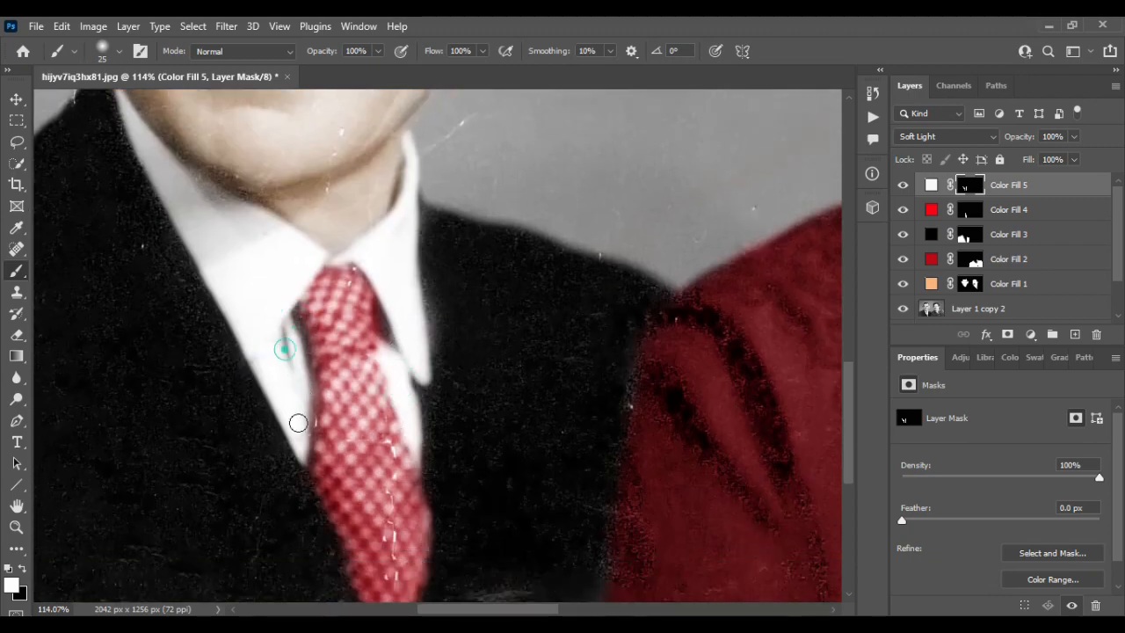
pyautogui.scroll(-4, 298, 420)
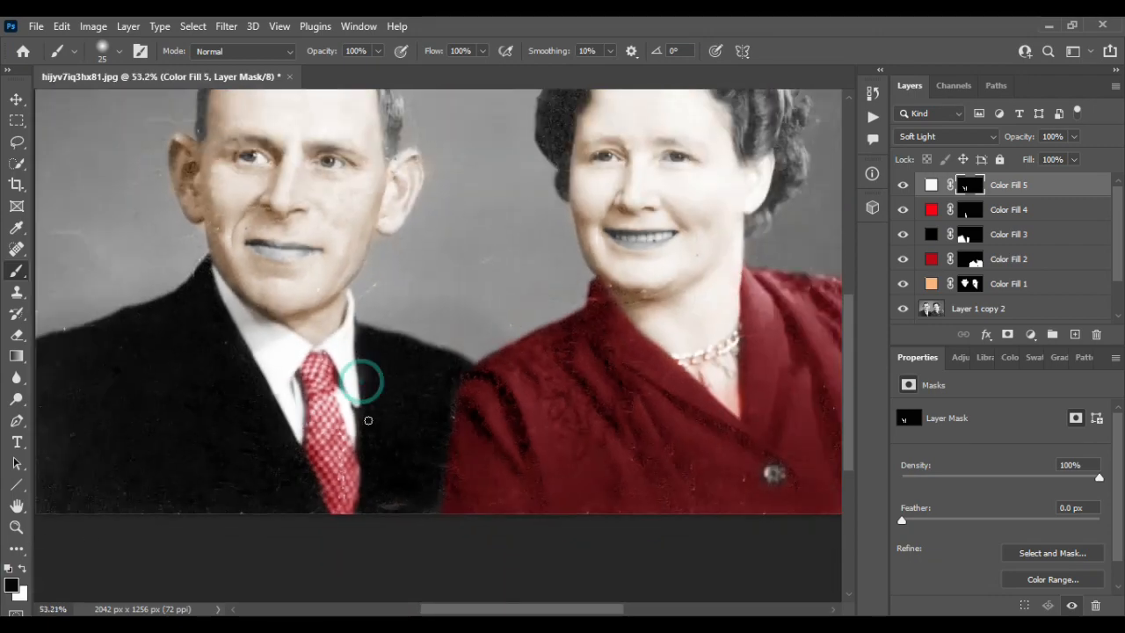
# Reduce the brush to size 10 and paint the white fill over the white of the man's eye nearest the woman
pyautogui.scroll(5, 281, 193)
pyautogui.press('x')
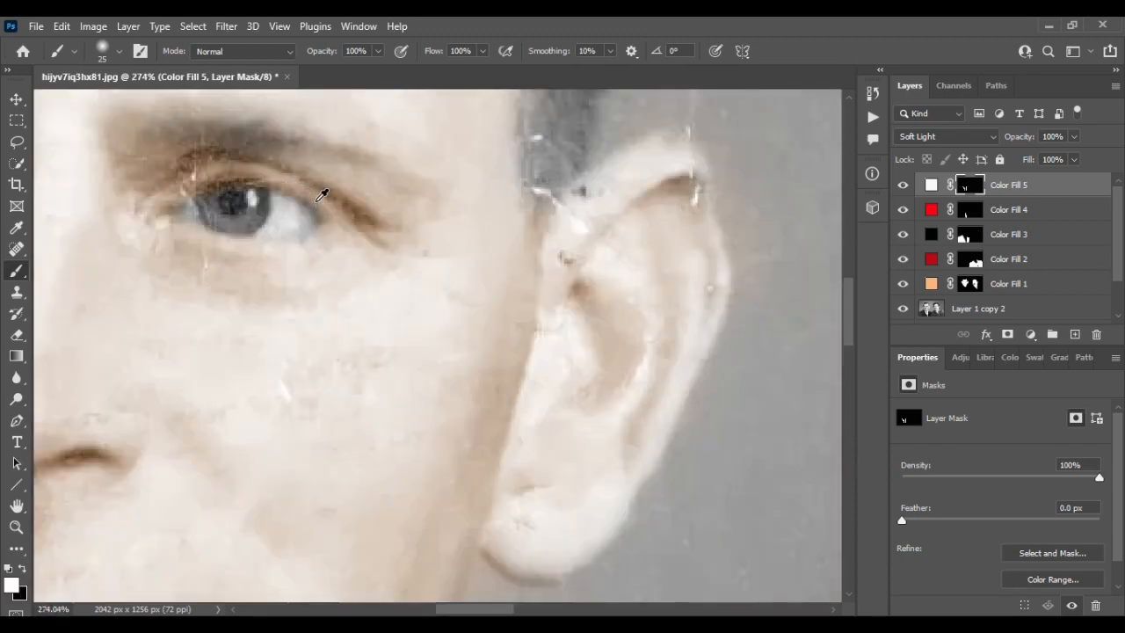
pyautogui.moveTo(288, 218); pyautogui.dragTo(286, 213)
pyautogui.press('[')
pyautogui.press('[')
pyautogui.moveTo(191, 209); pyautogui.dragTo(191, 221)
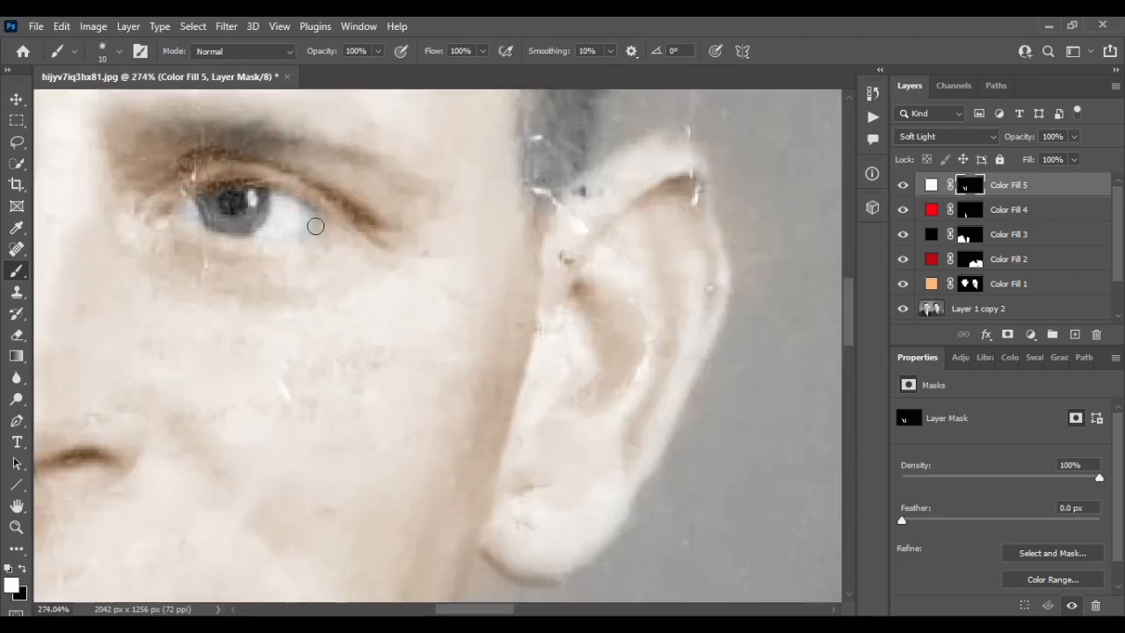
# Paint the white fill over the white of the man's other eye
pyautogui.scroll(-4, 315, 226)
pyautogui.scroll(2, 275, 197)
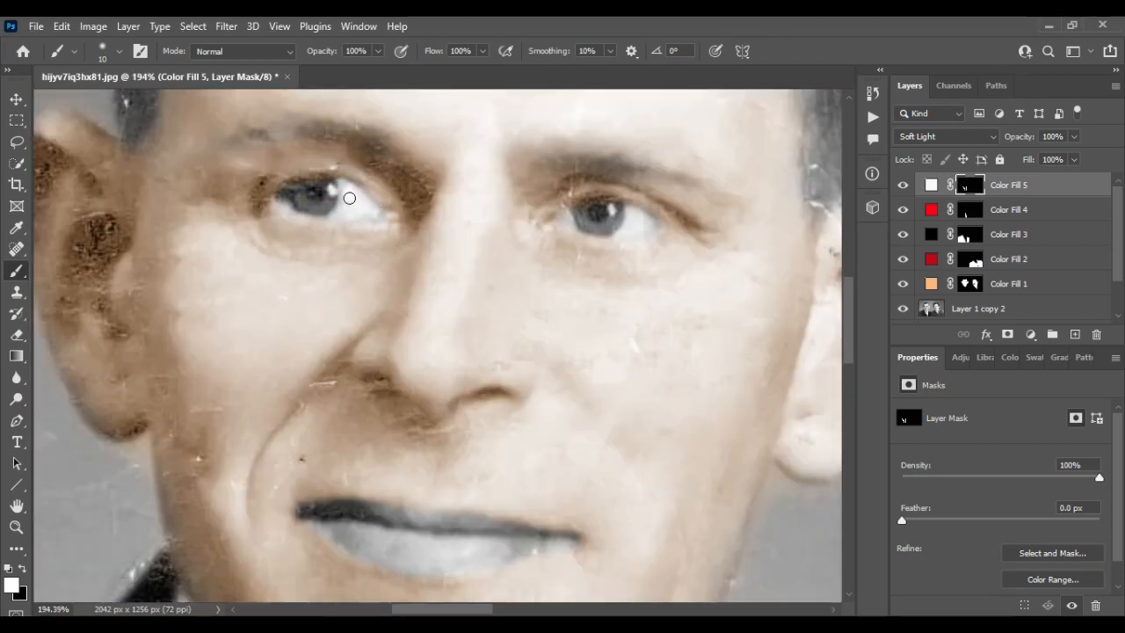
pyautogui.moveTo(342, 216); pyautogui.dragTo(365, 206)
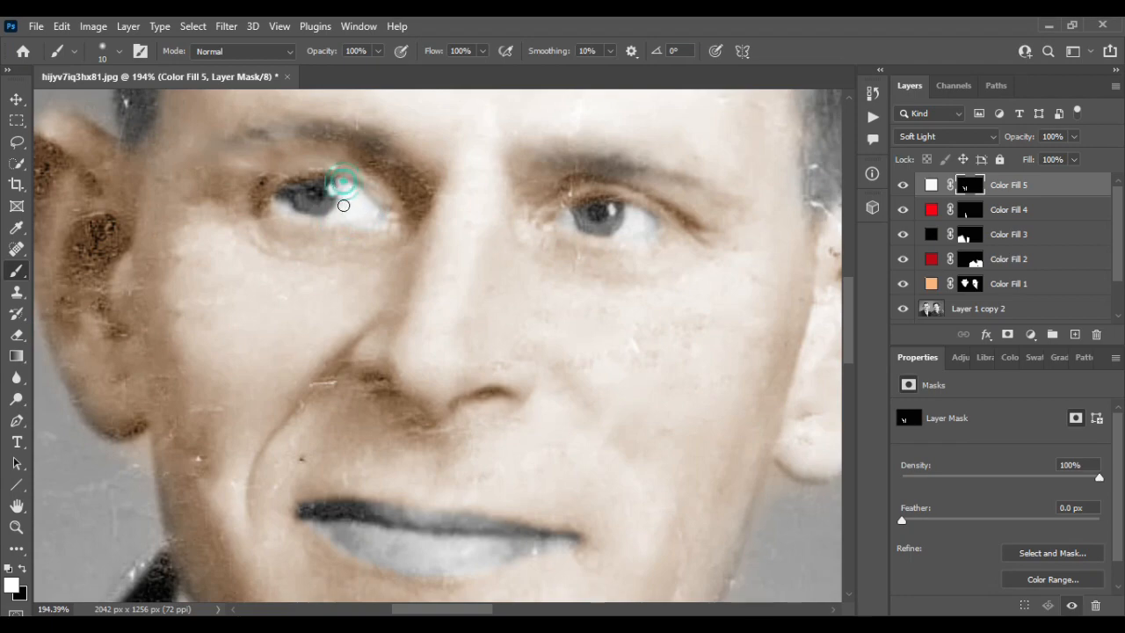
pyautogui.scroll(-4, 416, 289)
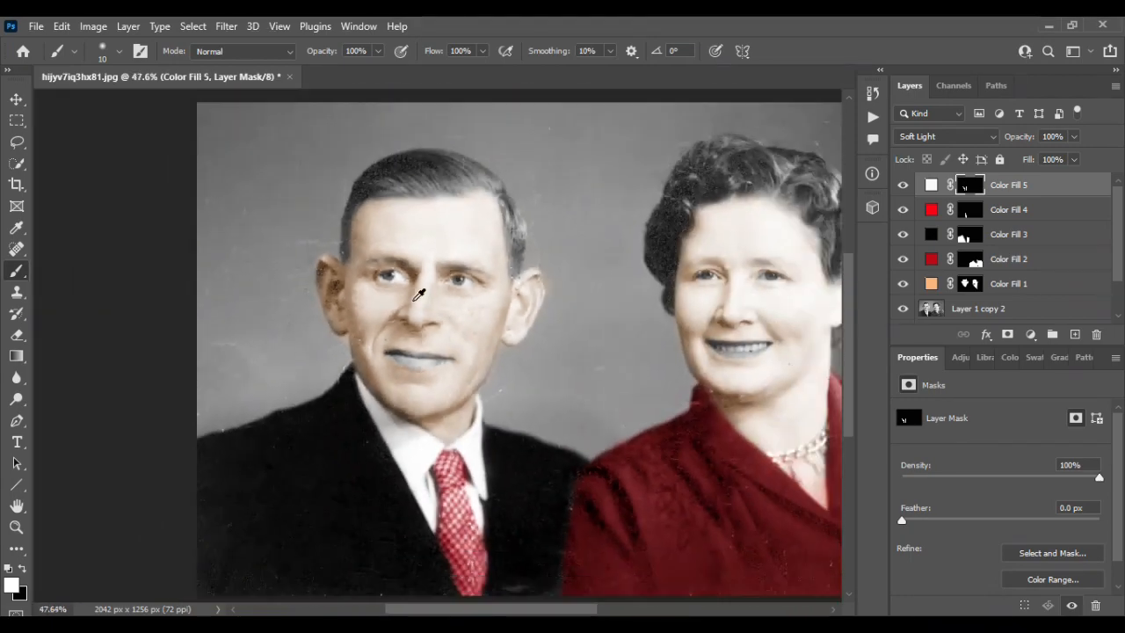
# Try painting the white fill over the woman's teeth at full brush opacity, and undo those strokes
pyautogui.scroll(3, 457, 301)
pyautogui.scroll(2, 538, 293)
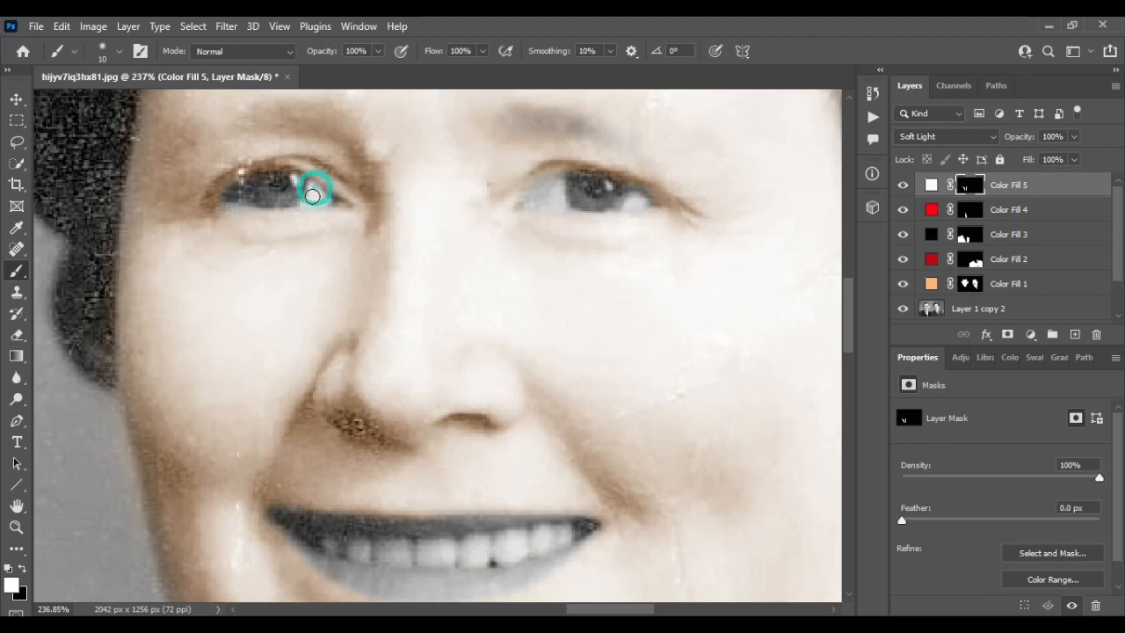
pyautogui.scroll(-4, 483, 383)
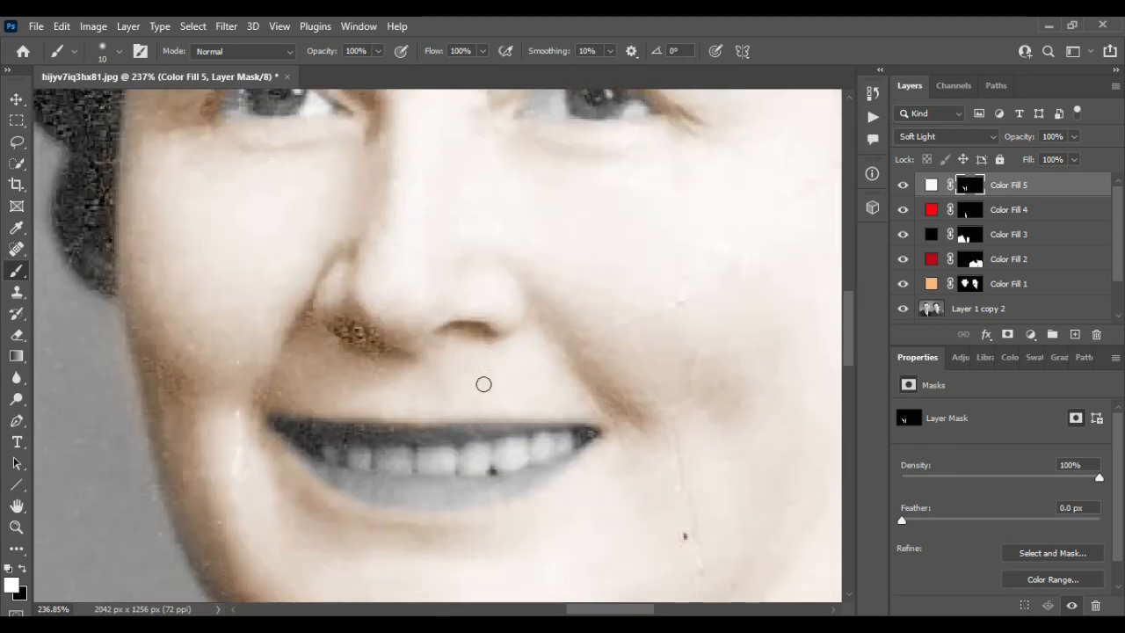
pyautogui.scroll(5, 483, 388)
pyautogui.moveTo(488, 334)
pyautogui.mouseDown()
pyautogui.moveTo(220, 332)
pyautogui.moveTo(370, 352)
pyautogui.moveTo(358, 362)
pyautogui.moveTo(557, 348)
pyautogui.moveTo(630, 318)
pyautogui.moveTo(443, 330)
pyautogui.moveTo(515, 361)
pyautogui.mouseUp()
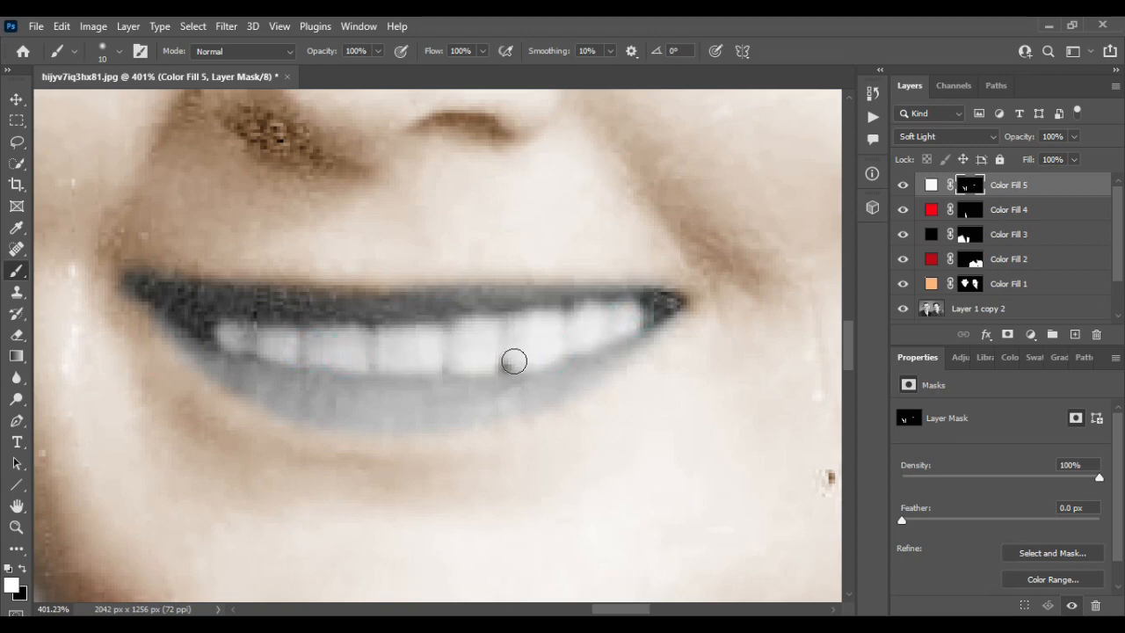
pyautogui.hotkey('ctrl', 'z')
pyautogui.hotkey('ctrl', 'z')
pyautogui.hotkey('ctrl', 'z')
pyautogui.hotkey('ctrl', 'z')
pyautogui.hotkey('ctrl', 'z')
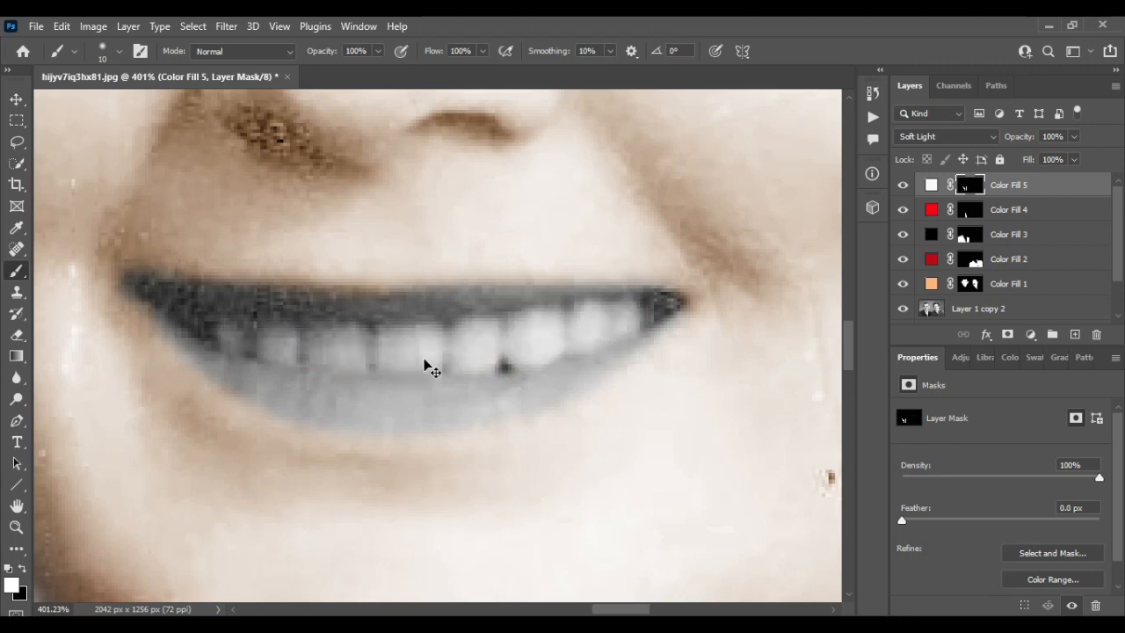
# Lower the brush opacity to 65% and paint the white fill over the woman's teeth
pyautogui.click(378, 53)
pyautogui.moveTo(374, 70); pyautogui.dragTo(329, 77)
pyautogui.moveTo(484, 332)
pyautogui.mouseDown()
pyautogui.moveTo(485, 353)
pyautogui.moveTo(510, 346)
pyautogui.moveTo(460, 360)
pyautogui.moveTo(627, 324)
pyautogui.moveTo(537, 333)
pyautogui.mouseUp()
pyautogui.click(379, 53)
pyautogui.moveTo(375, 72); pyautogui.dragTo(397, 72)
pyautogui.moveTo(360, 362)
pyautogui.mouseDown()
pyautogui.moveTo(342, 332)
pyautogui.moveTo(410, 340)
pyautogui.mouseUp()
pyautogui.moveTo(340, 332)
pyautogui.mouseDown()
pyautogui.moveTo(317, 354)
pyautogui.moveTo(273, 328)
pyautogui.moveTo(277, 354)
pyautogui.moveTo(218, 336)
pyautogui.mouseUp()
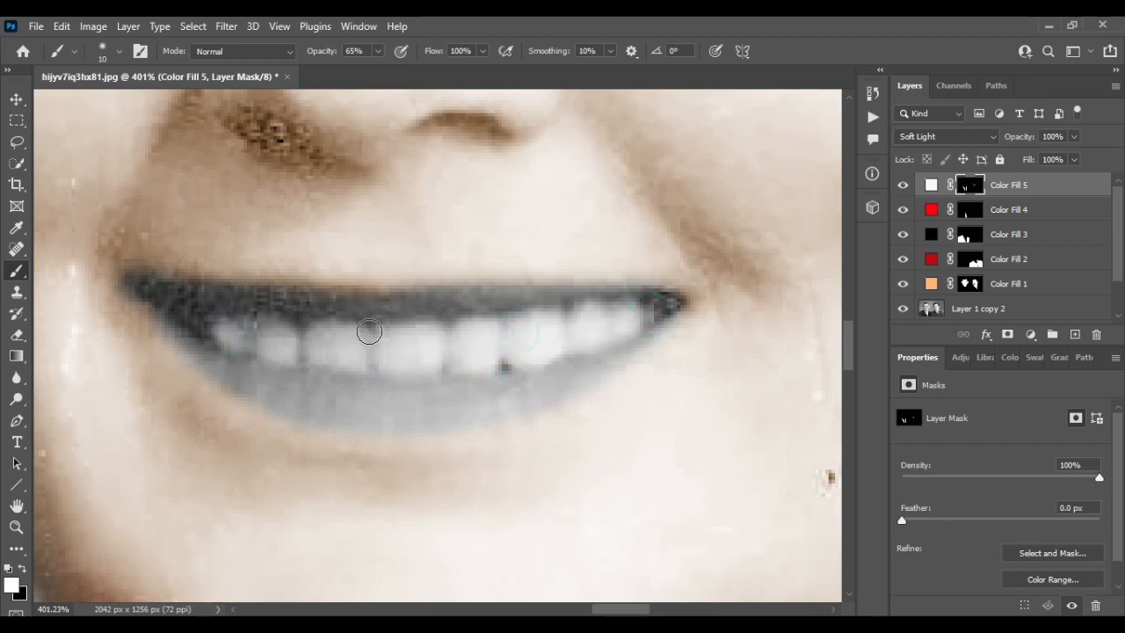
# Add a new layer above the white fill and set the foreground color to black
pyautogui.scroll(-10, 427, 269)
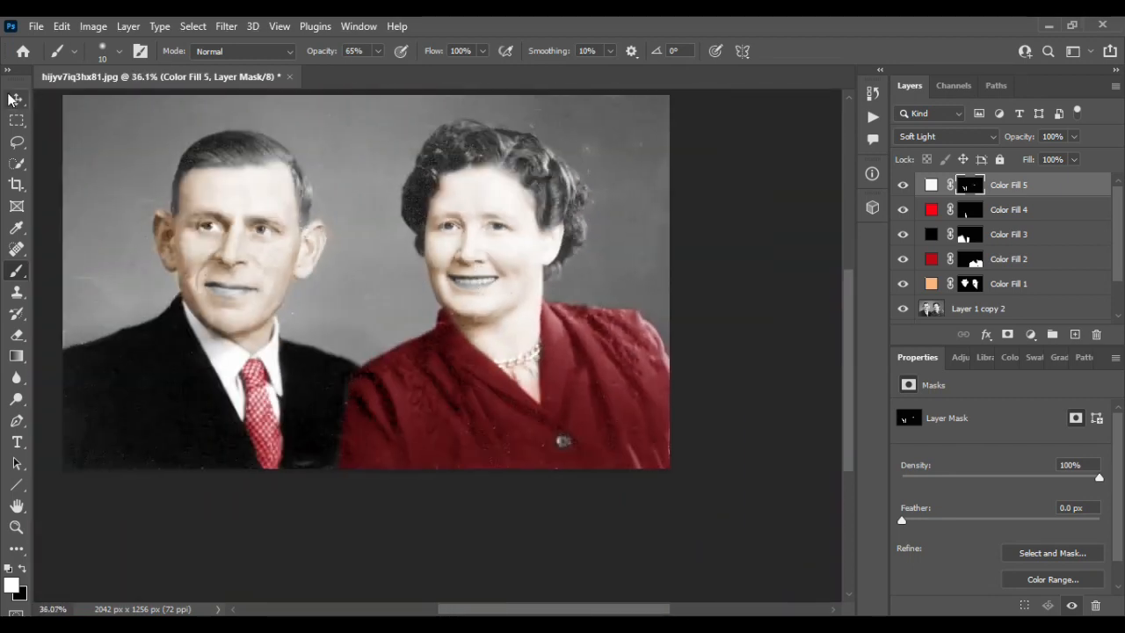
pyautogui.press('v')
pyautogui.click(1074, 334)
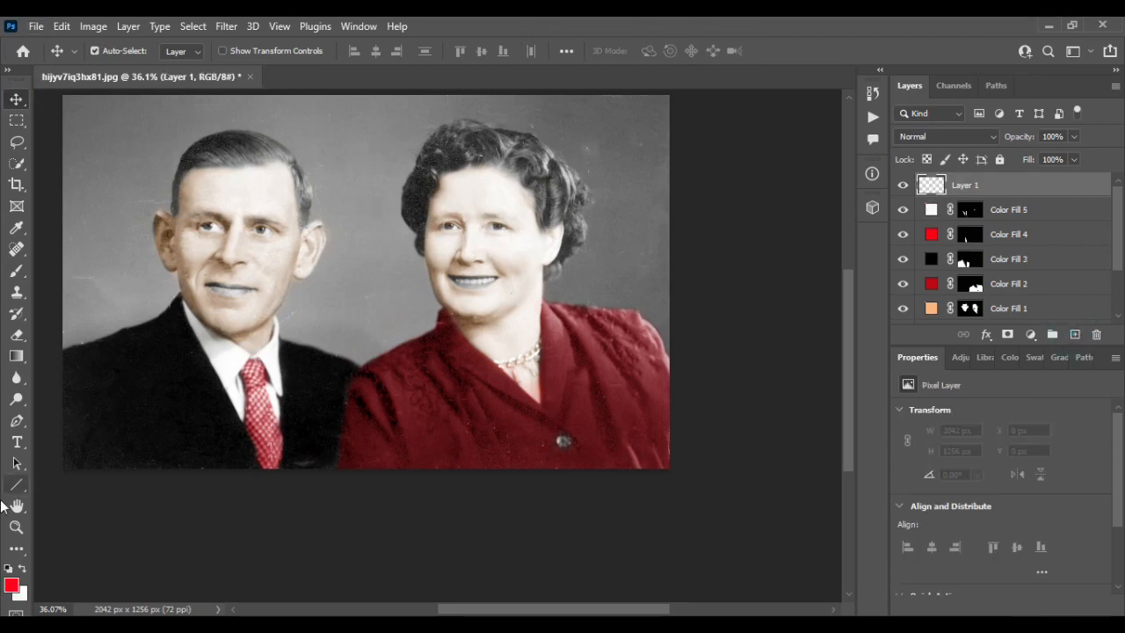
pyautogui.click(13, 587)
pyautogui.click(115, 381)
pyautogui.click(995, 173)
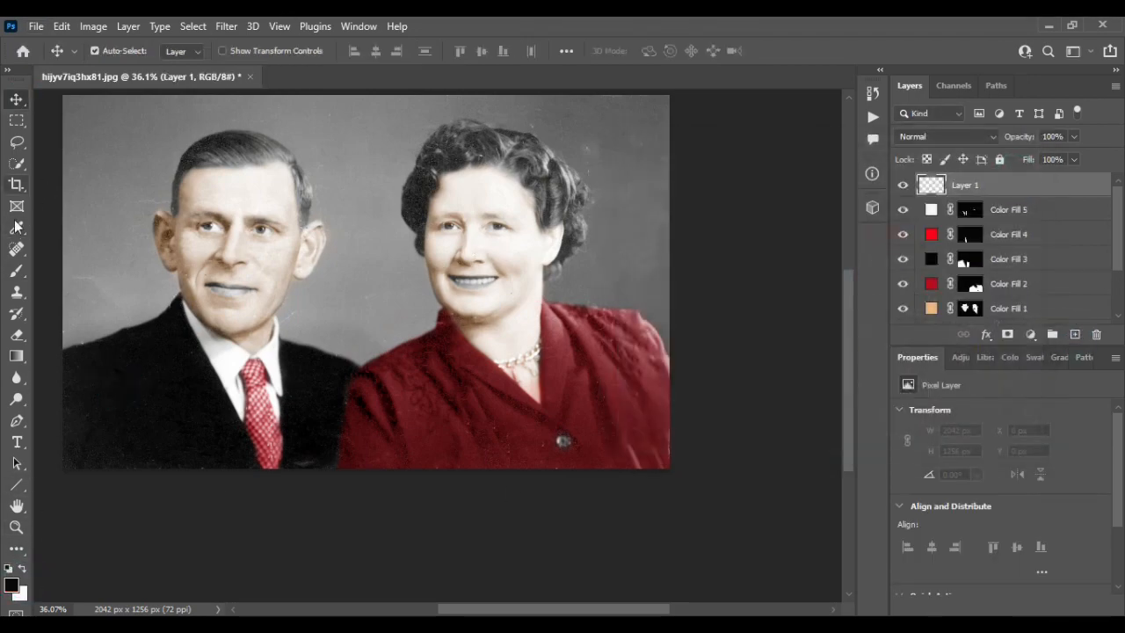
# Enlarge the brush to size 35 and paint black over the iris of the man's eye farther from the woman
pyautogui.click(15, 270)
pyautogui.scroll(10, 211, 230)
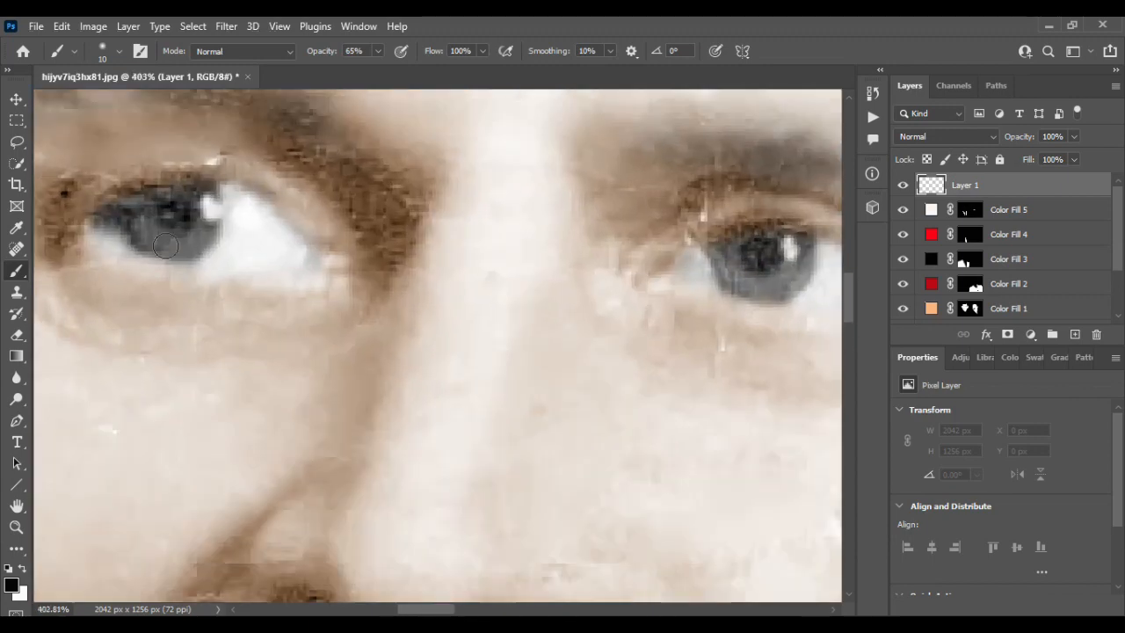
pyautogui.press(']')
pyautogui.press(']')
pyautogui.press(']')
pyautogui.press(']')
pyautogui.click(173, 219)
pyautogui.click(178, 219)
pyautogui.click(146, 221)
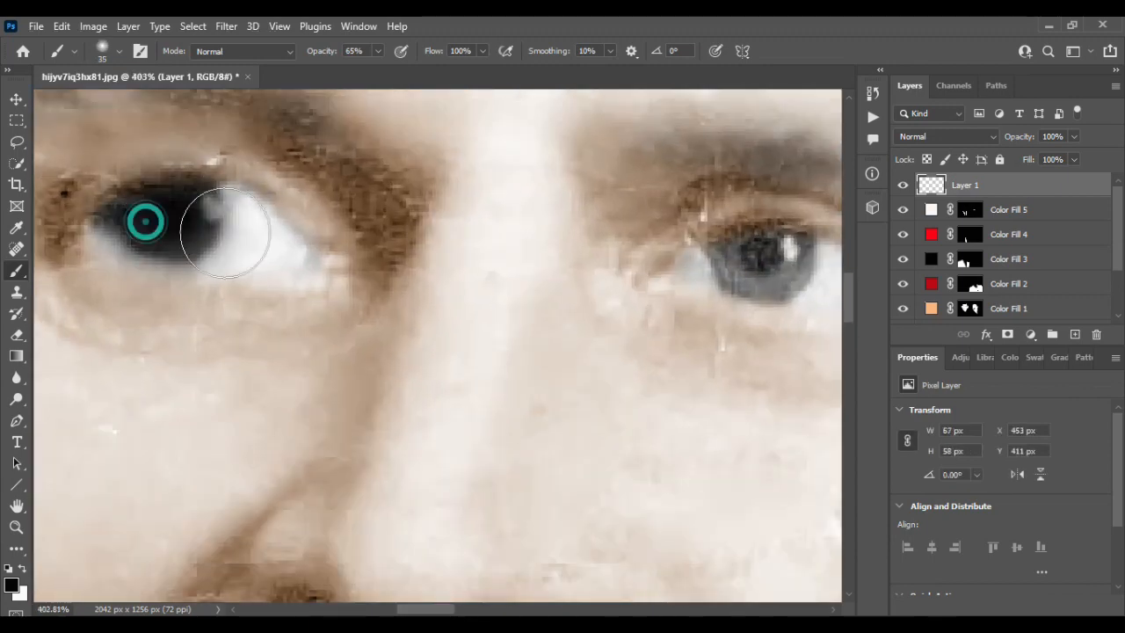
# Paint black over the iris of the man's eye nearest the woman
pyautogui.scroll(-2, 617, 312)
pyautogui.hscroll(4, 617, 312)
pyautogui.click(587, 267)
pyautogui.click(569, 274)
pyautogui.click(581, 271)
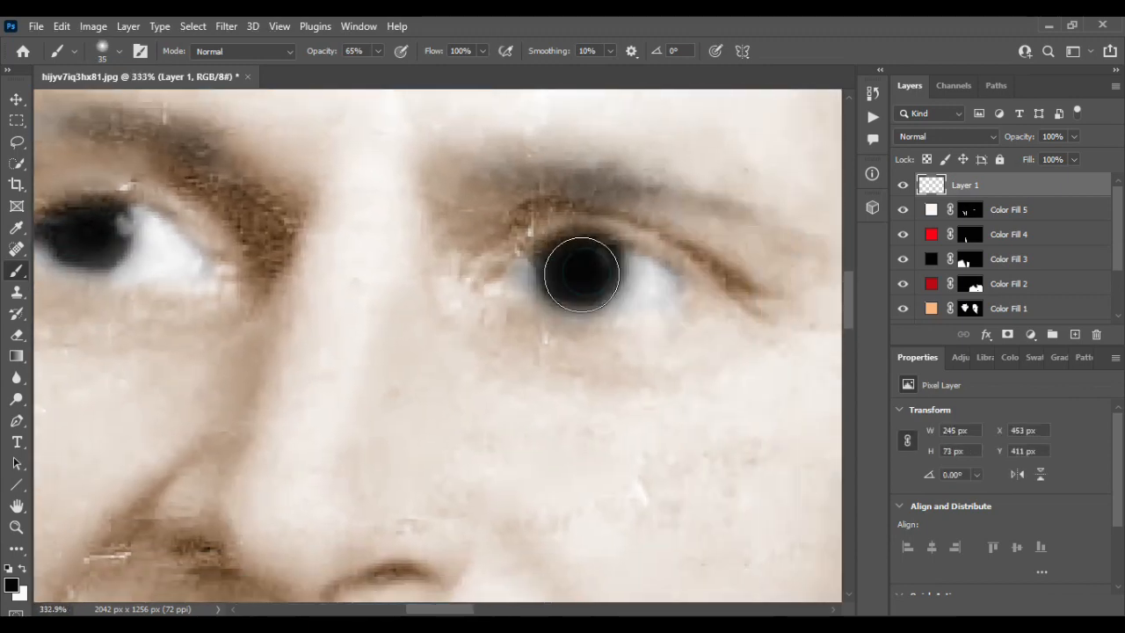
# Paint black over the irises of both of the woman's eyes with the size 35 brush
pyautogui.scroll(-5, 573, 272)
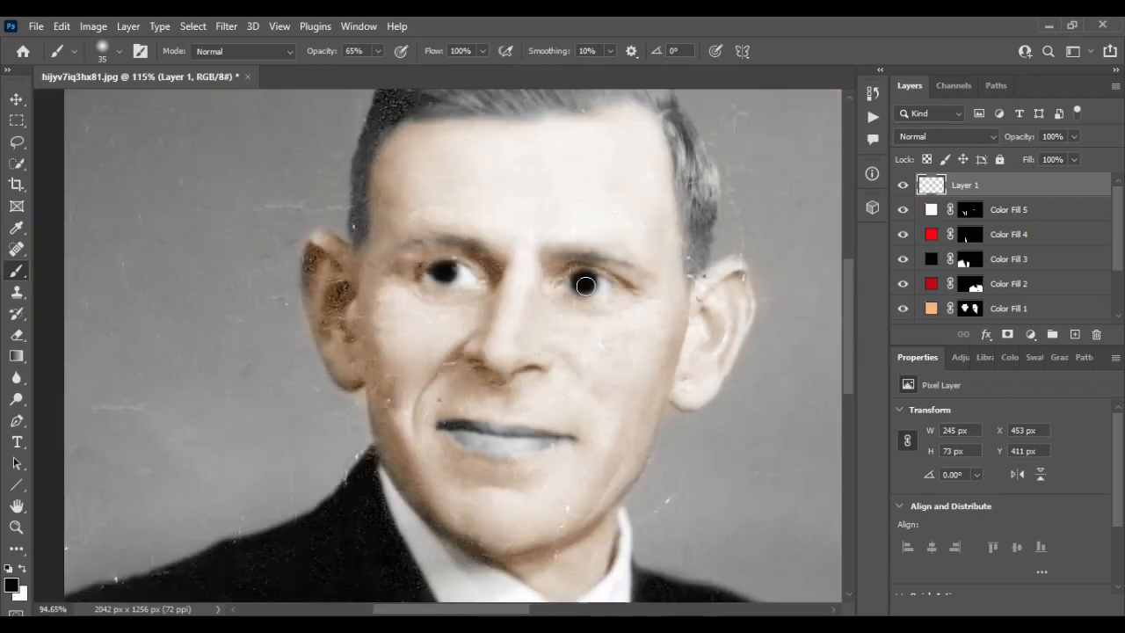
pyautogui.moveTo(602, 282)
pyautogui.mouseDown()
pyautogui.moveTo(402, 359)
pyautogui.moveTo(379, 410)
pyautogui.mouseUp()
pyautogui.scroll(7, 515, 263)
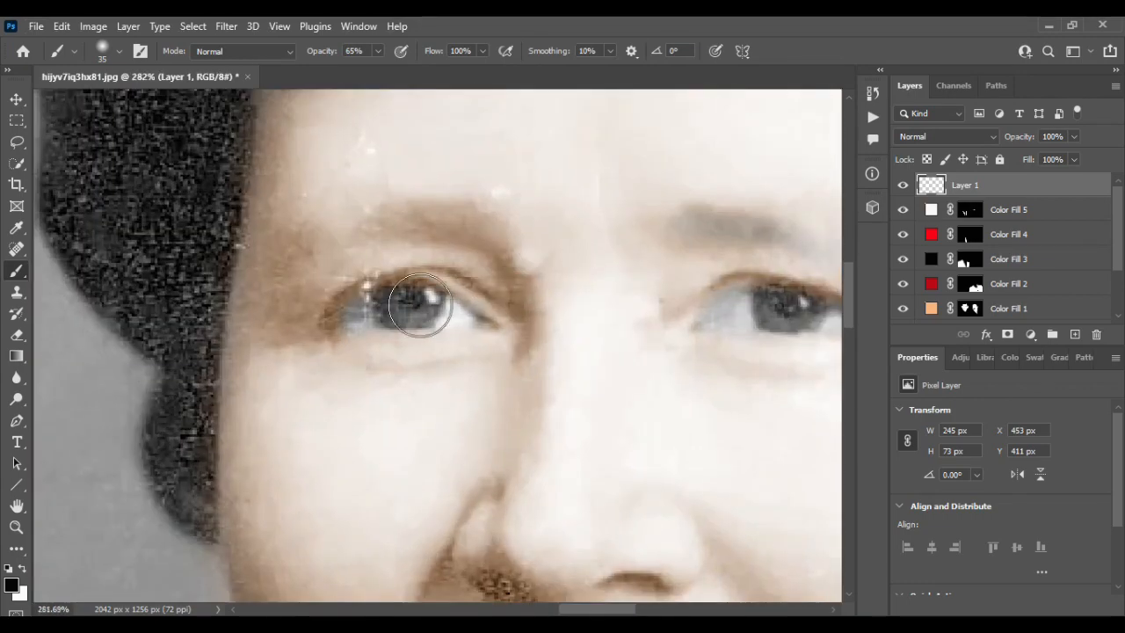
pyautogui.click(412, 305)
pyautogui.click(396, 303)
pyautogui.click(414, 301)
pyautogui.hscroll(5, 515, 319)
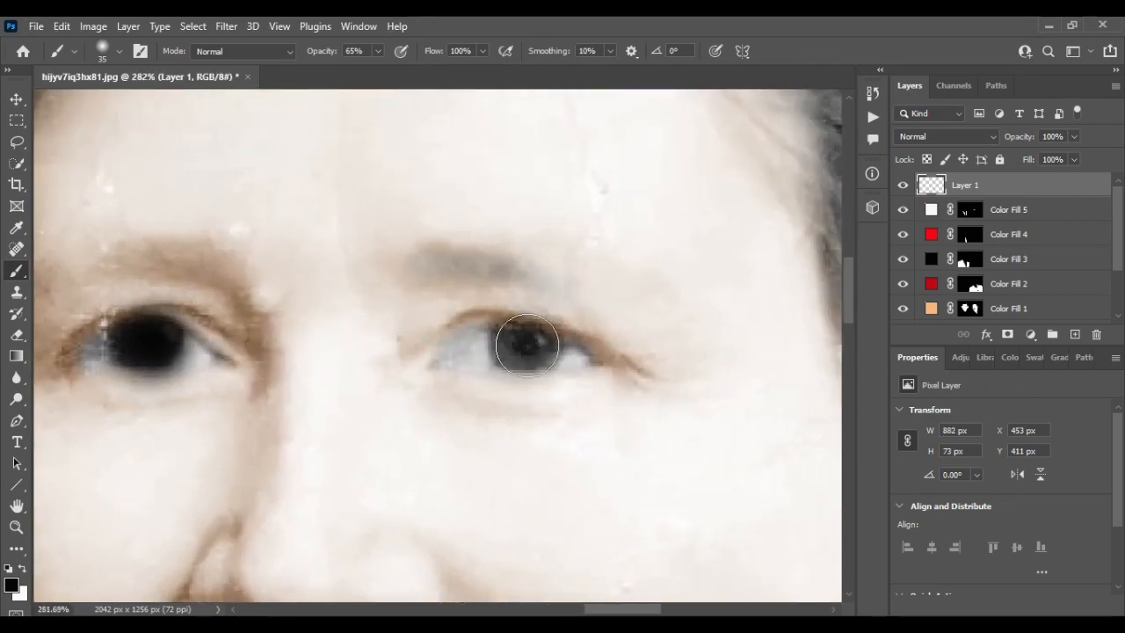
pyautogui.click(532, 339)
pyautogui.click(497, 345)
# Set the painted iris layer to Overlay blending with 53% opacity
pyautogui.click(16, 99)
pyautogui.click(992, 137)
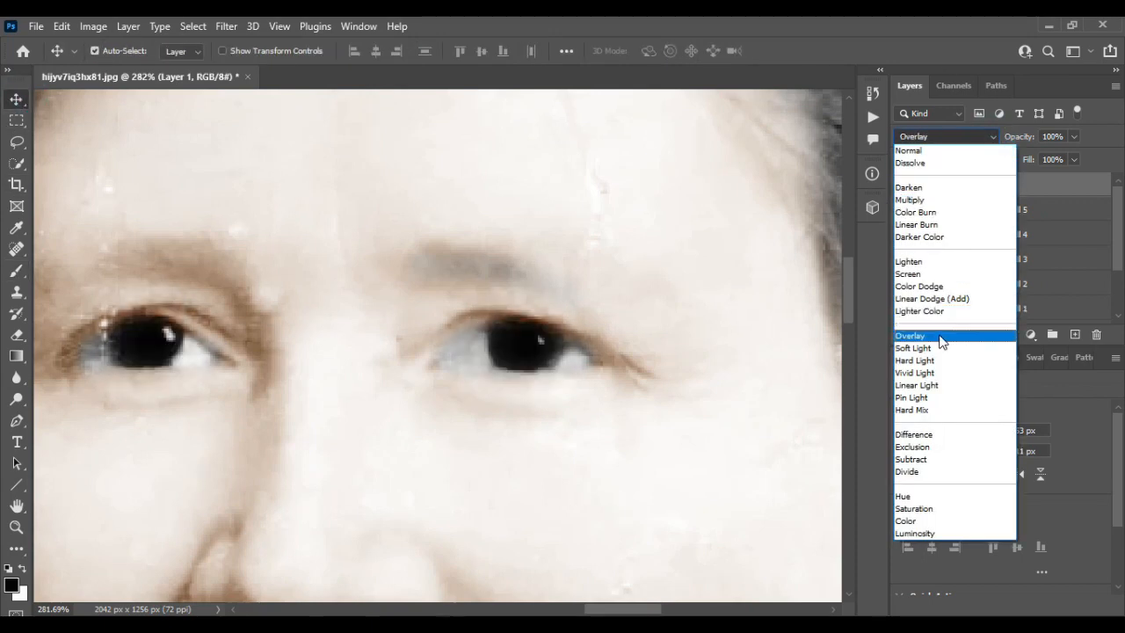
pyautogui.click(942, 336)
pyautogui.moveTo(1067, 160); pyautogui.dragTo(1038, 155)
pyautogui.hotkey('ctrl', '0')
pyautogui.scroll(-2, 571, 395)
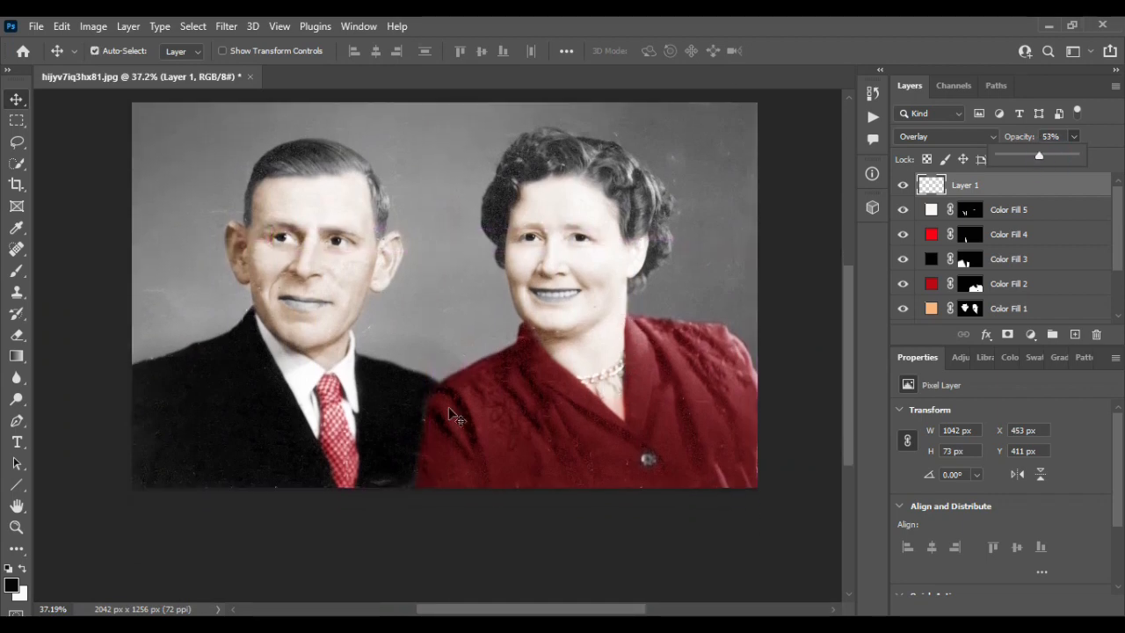
# Add another new layer on top and set the foreground color to bright red
pyautogui.click(1073, 335)
pyautogui.click(11, 585)
pyautogui.click(508, 396)
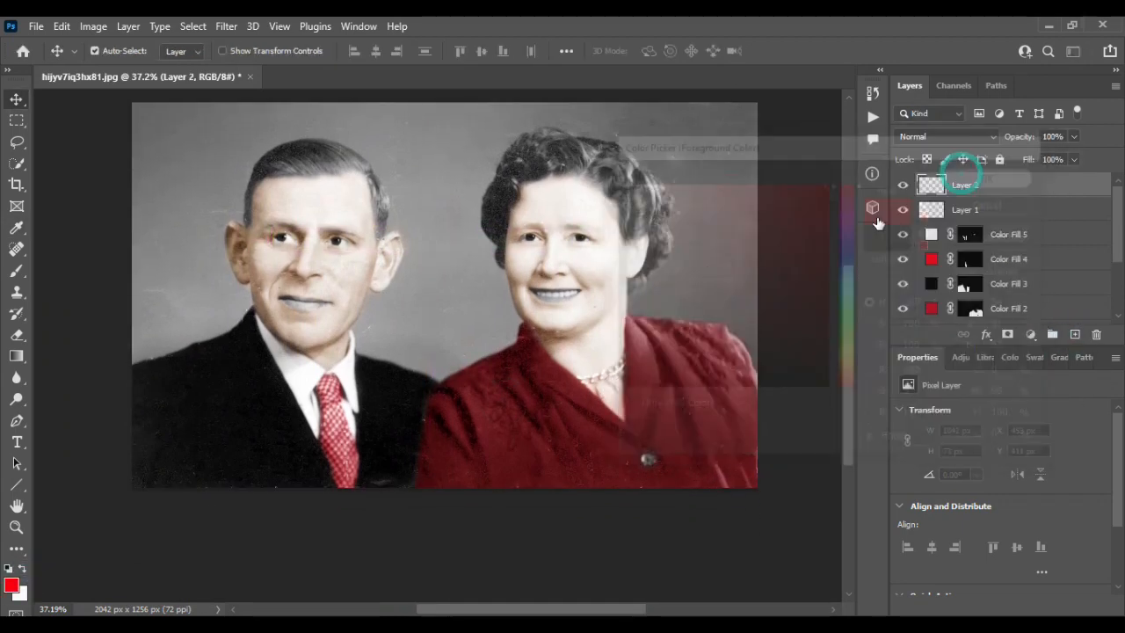
# Paint the woman's upper and lower lips red with a size 10 brush at 65% opacity
pyautogui.scroll(10, 580, 306)
pyautogui.click(16, 271)
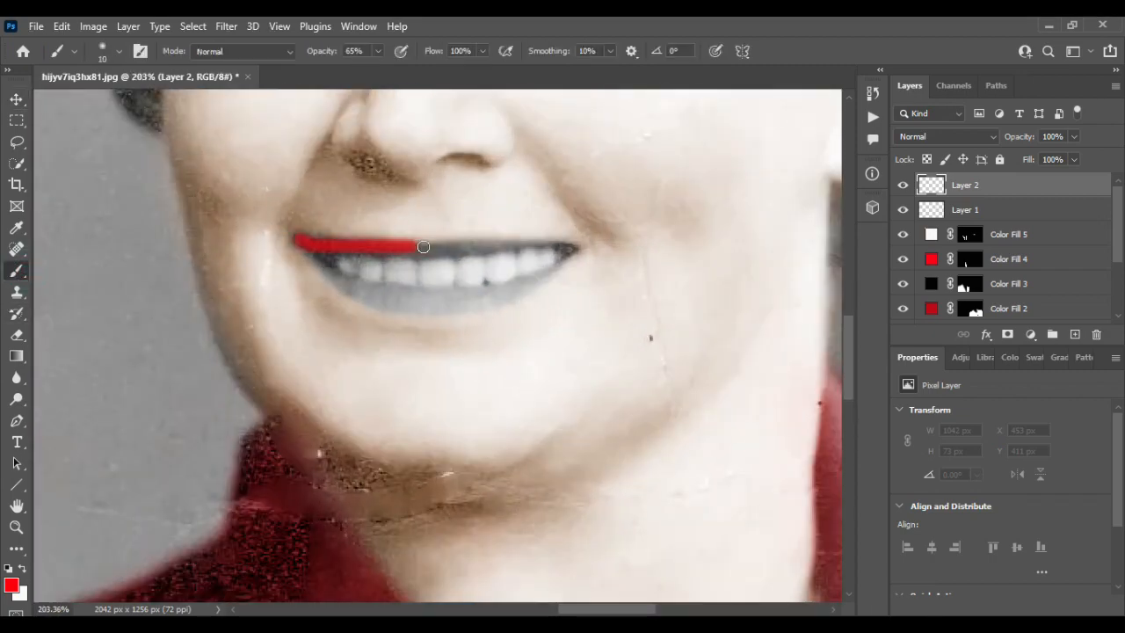
pyautogui.moveTo(422, 246); pyautogui.dragTo(568, 248)
pyautogui.moveTo(460, 252)
pyautogui.mouseDown()
pyautogui.moveTo(308, 250)
pyautogui.moveTo(363, 281)
pyautogui.moveTo(426, 290)
pyautogui.moveTo(559, 270)
pyautogui.moveTo(573, 251)
pyautogui.moveTo(526, 276)
pyautogui.moveTo(428, 292)
pyautogui.moveTo(329, 270)
pyautogui.mouseUp()
pyautogui.hotkey('ctrl', 'z')
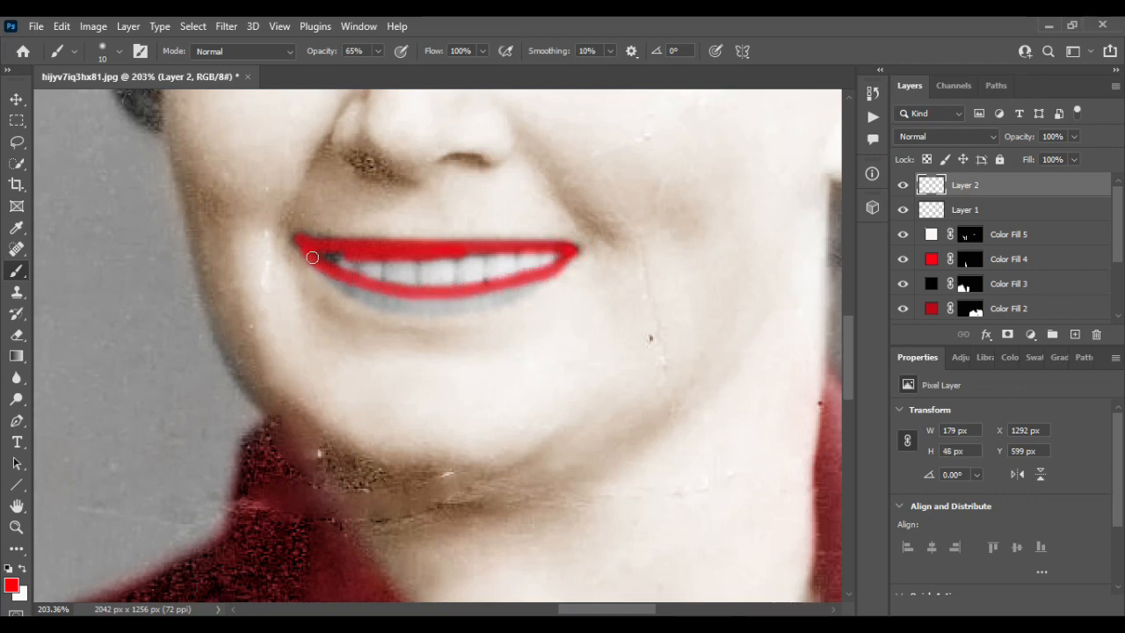
pyautogui.moveTo(389, 303)
pyautogui.mouseDown()
pyautogui.moveTo(545, 279)
pyautogui.moveTo(359, 284)
pyautogui.moveTo(552, 274)
pyautogui.moveTo(362, 292)
pyautogui.mouseUp()
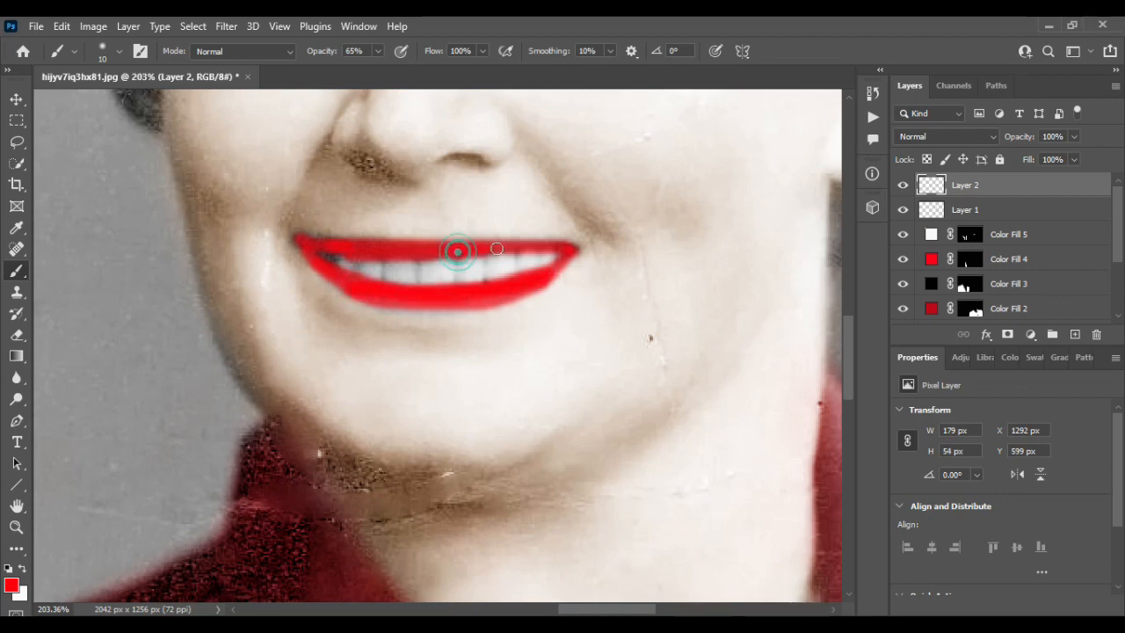
# Set the woman's lip layer to Multiply and repaint her upper lip red at 100% brush opacity
pyautogui.click(989, 138)
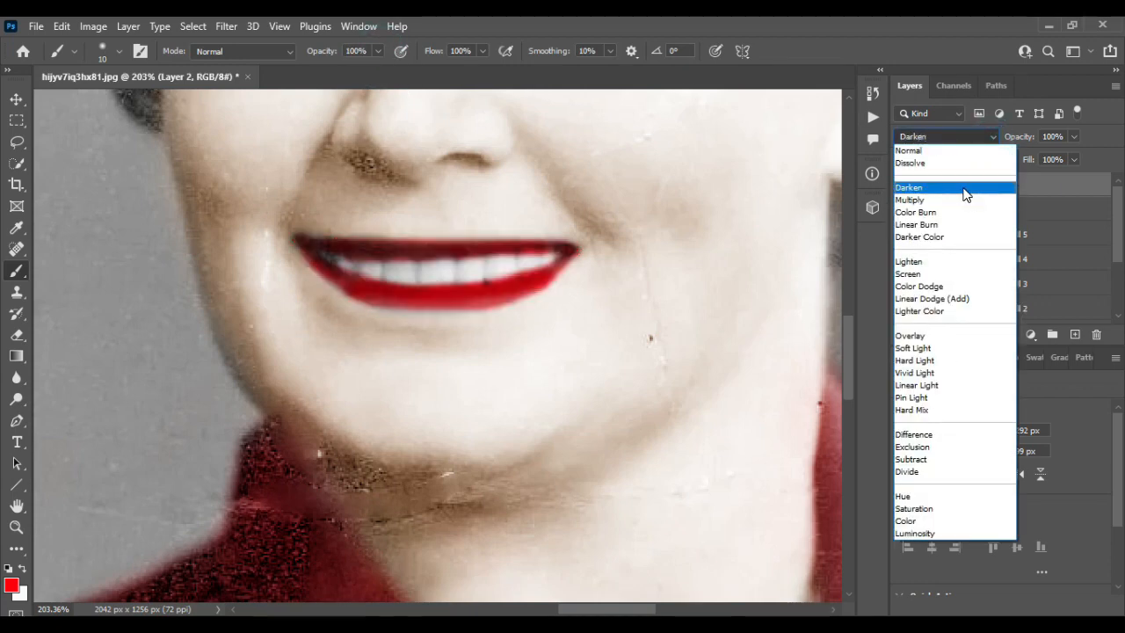
pyautogui.click(909, 199)
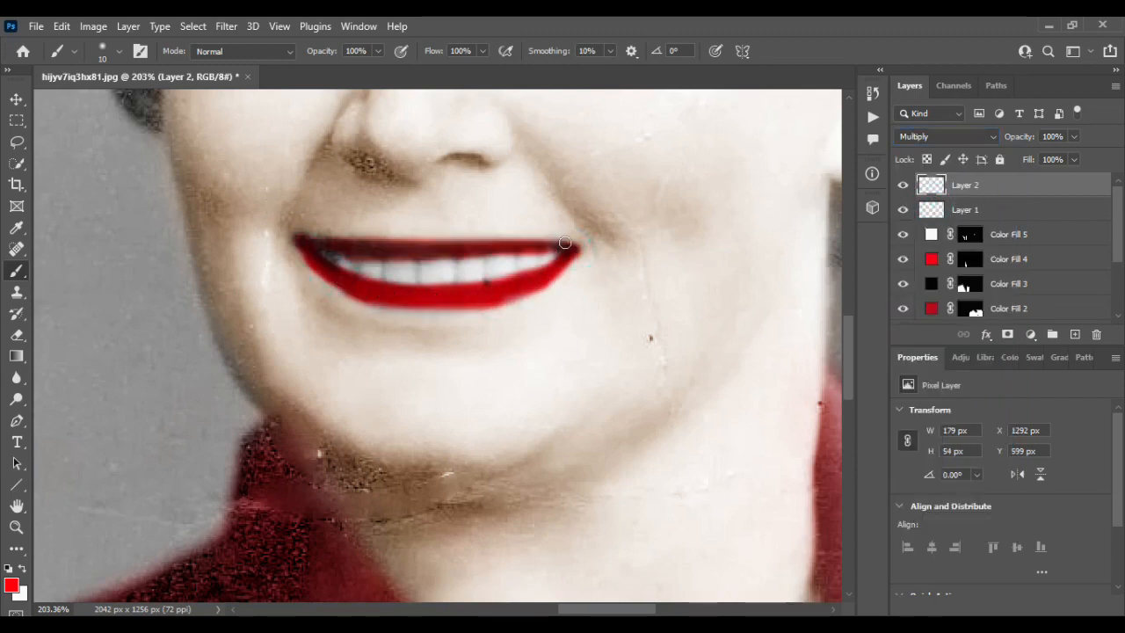
pyautogui.moveTo(565, 243); pyautogui.dragTo(343, 248)
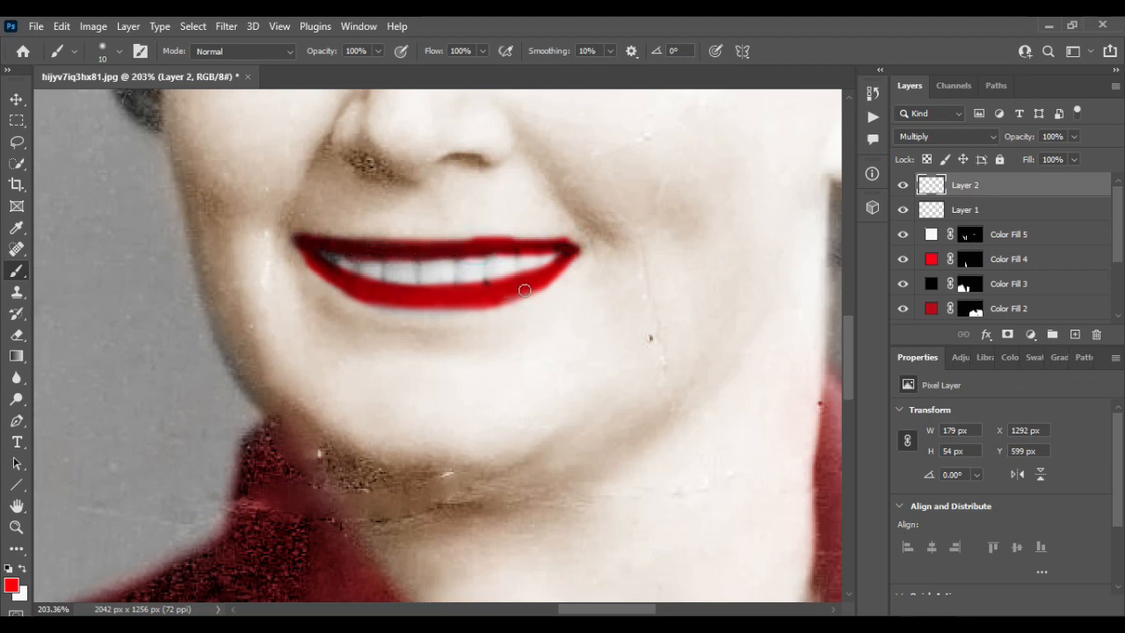
# Add a mask to the woman's lip layer and paint black on it to clear red from above the lips and the teeth
pyautogui.scroll(5, 511, 292)
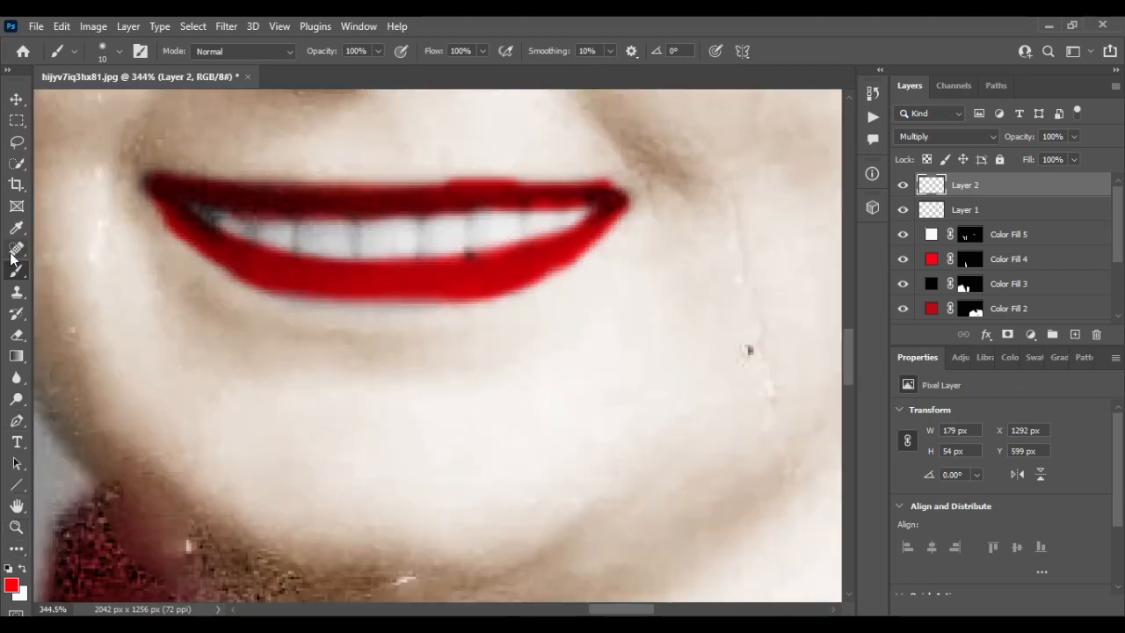
pyautogui.click(1009, 336)
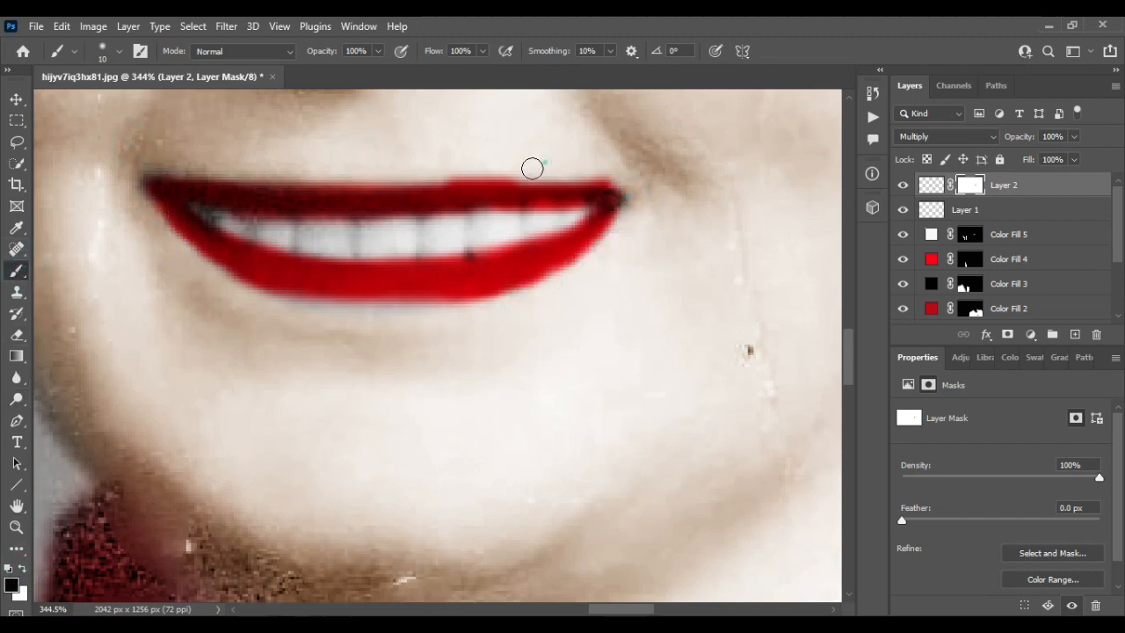
pyautogui.moveTo(507, 164); pyautogui.dragTo(323, 155)
pyautogui.moveTo(615, 191)
pyautogui.mouseDown()
pyautogui.moveTo(580, 209)
pyautogui.moveTo(319, 233)
pyautogui.moveTo(199, 208)
pyautogui.mouseUp()
pyautogui.moveTo(478, 230)
pyautogui.mouseDown()
pyautogui.moveTo(264, 225)
pyautogui.moveTo(362, 242)
pyautogui.mouseUp()
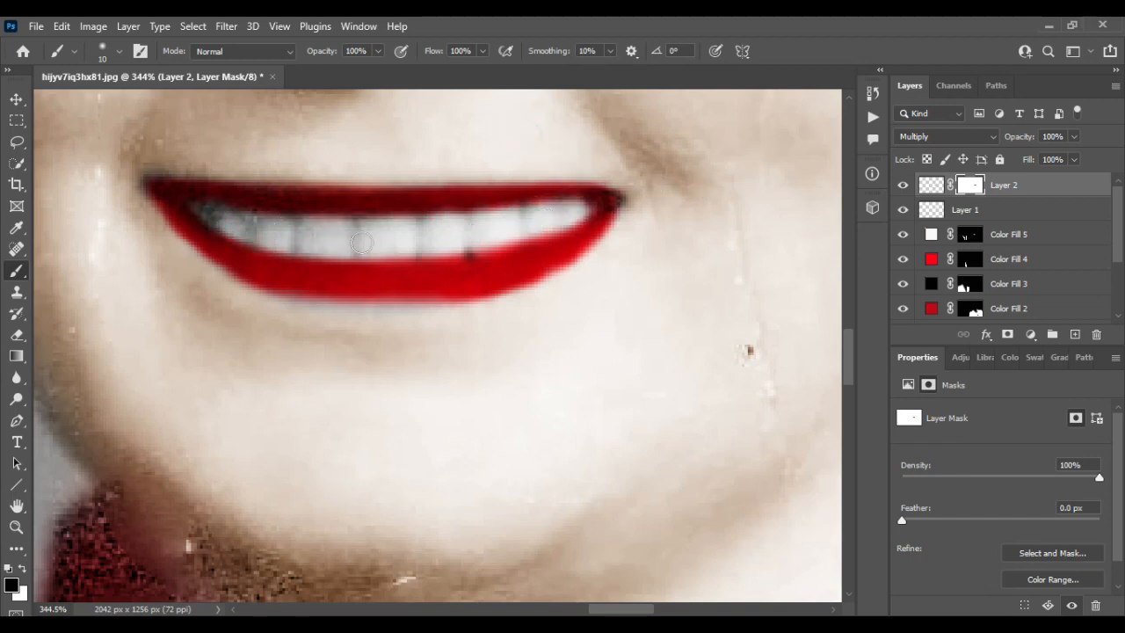
pyautogui.moveTo(475, 234); pyautogui.dragTo(482, 231)
pyautogui.moveTo(577, 214)
pyautogui.mouseDown()
pyautogui.moveTo(535, 231)
pyautogui.moveTo(316, 221)
pyautogui.mouseUp()
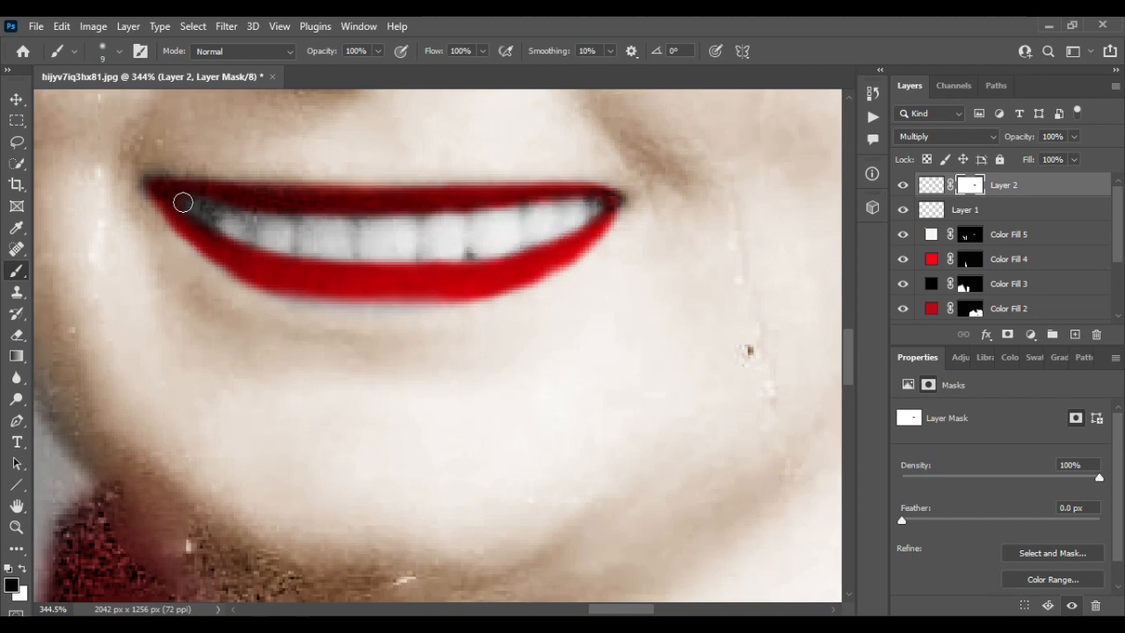
# Add a new top layer and paint the man's lips red with a size 30 brush
pyautogui.scroll(-10, 376, 250)
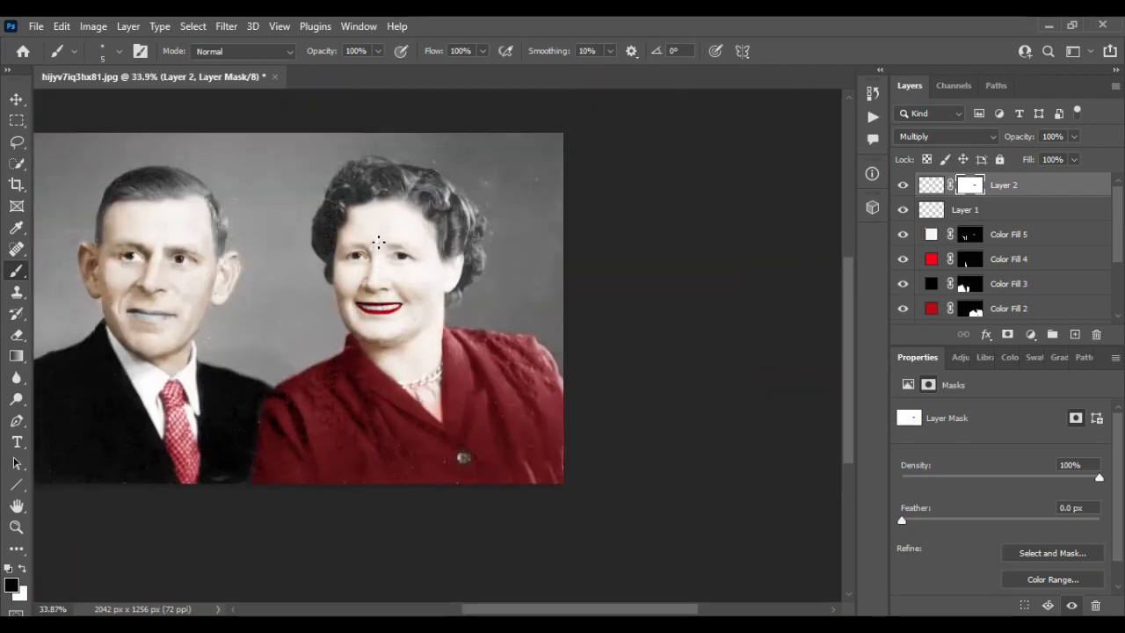
pyautogui.hscroll(-2, 397, 259)
pyautogui.scroll(3, 209, 302)
pyautogui.scroll(5, 209, 301)
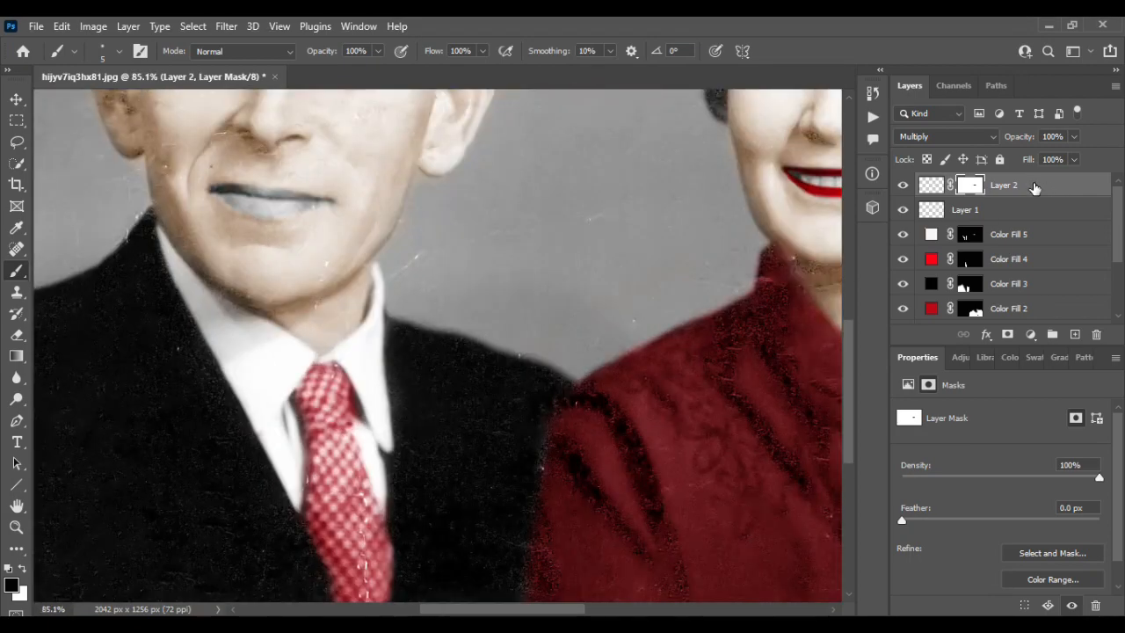
pyautogui.click(1074, 334)
pyautogui.scroll(10, 279, 203)
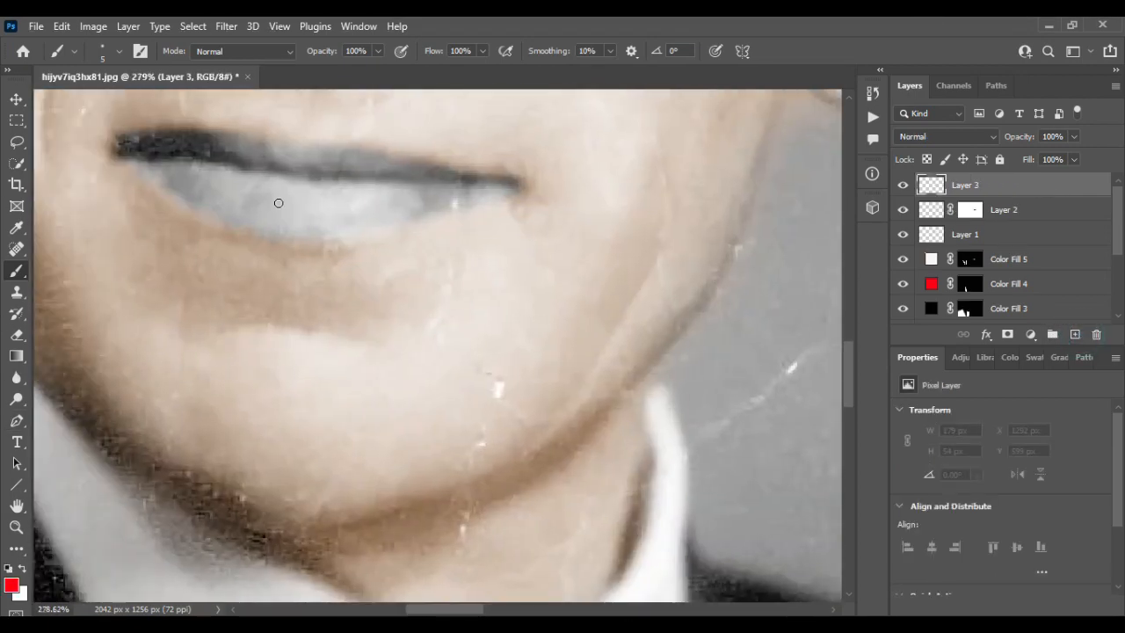
pyautogui.moveTo(314, 175)
pyautogui.mouseDown()
pyautogui.moveTo(146, 151)
pyautogui.moveTo(469, 193)
pyautogui.moveTo(206, 188)
pyautogui.moveTo(175, 211)
pyautogui.mouseUp()
# Set the man's lip layer to Soft Light blending with 43% opacity
pyautogui.click(988, 132)
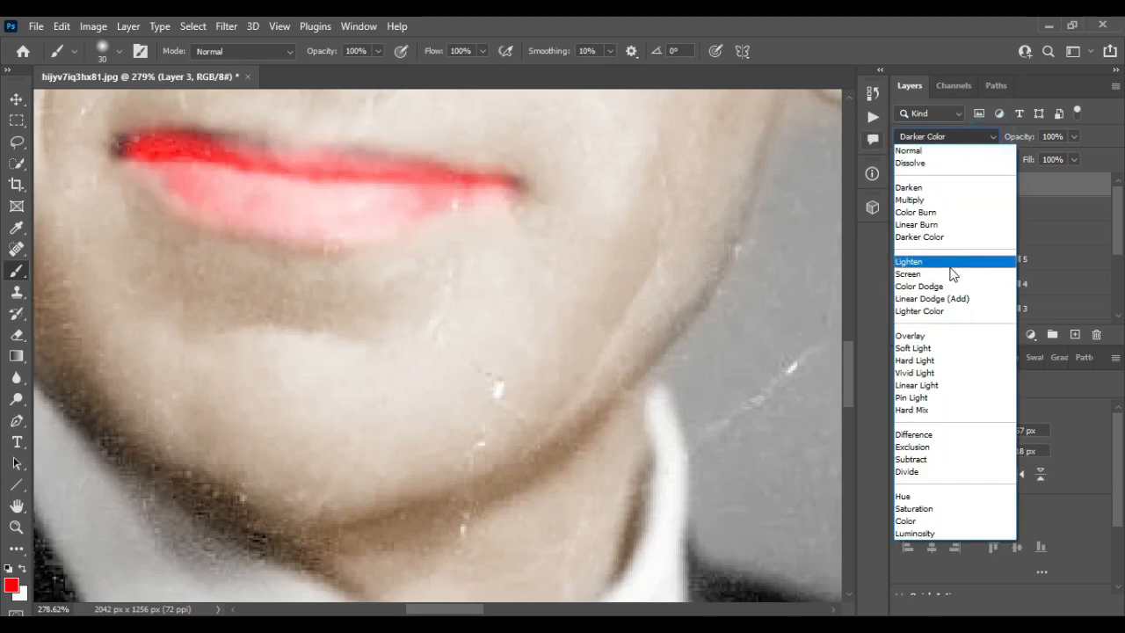
pyautogui.click(931, 350)
pyautogui.moveTo(1049, 156); pyautogui.dragTo(1032, 156)
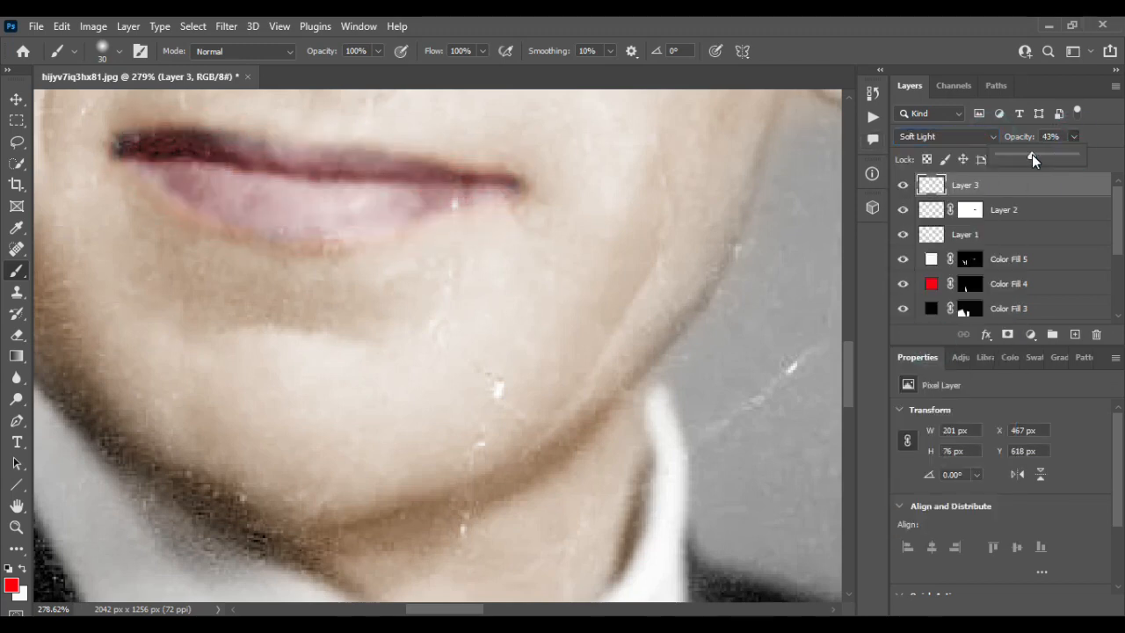
pyautogui.hotkey('ctrl', '0')
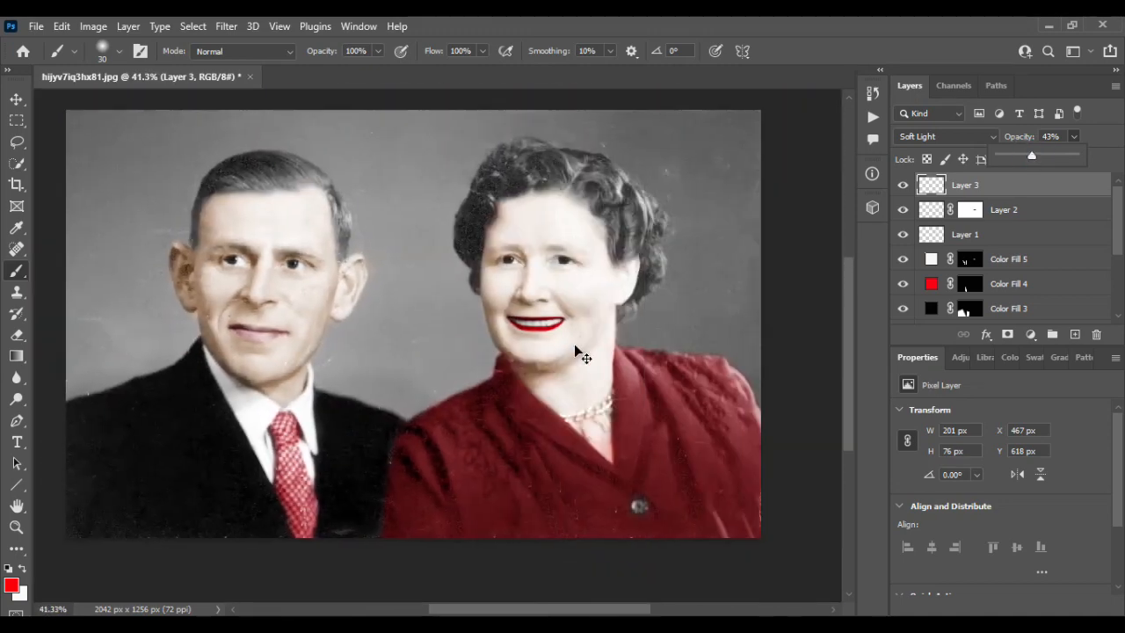
# Add a solid color fill layer in near-black 020202 on top and select its mask
pyautogui.click(1031, 334)
pyautogui.click(1023, 43)
pyautogui.click(620, 384)
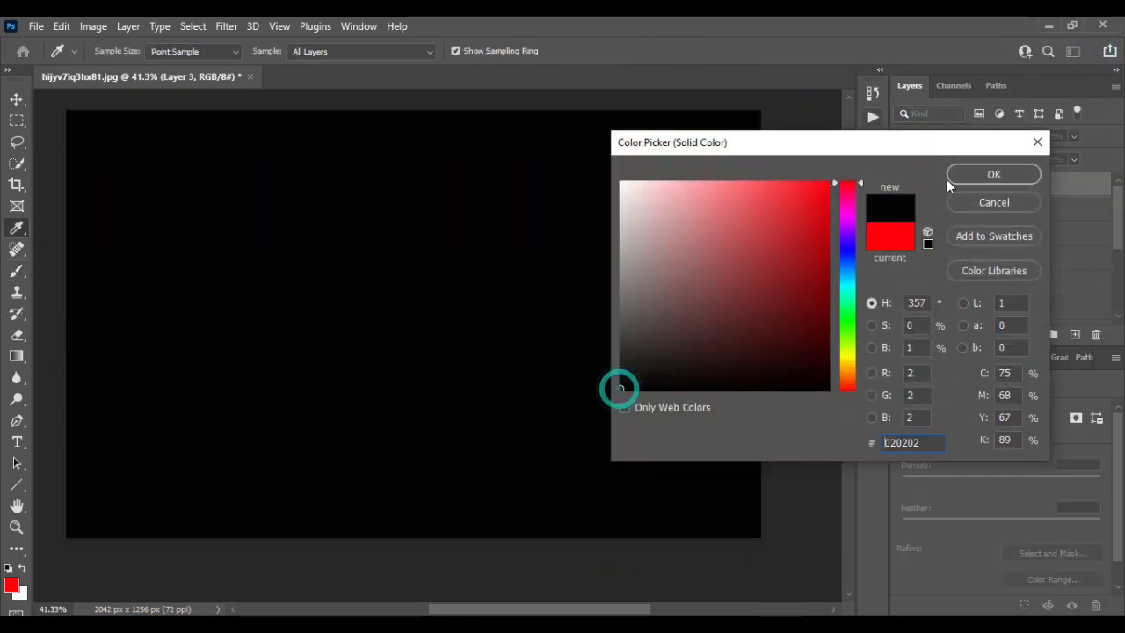
pyautogui.click(1033, 182)
pyautogui.click(969, 184)
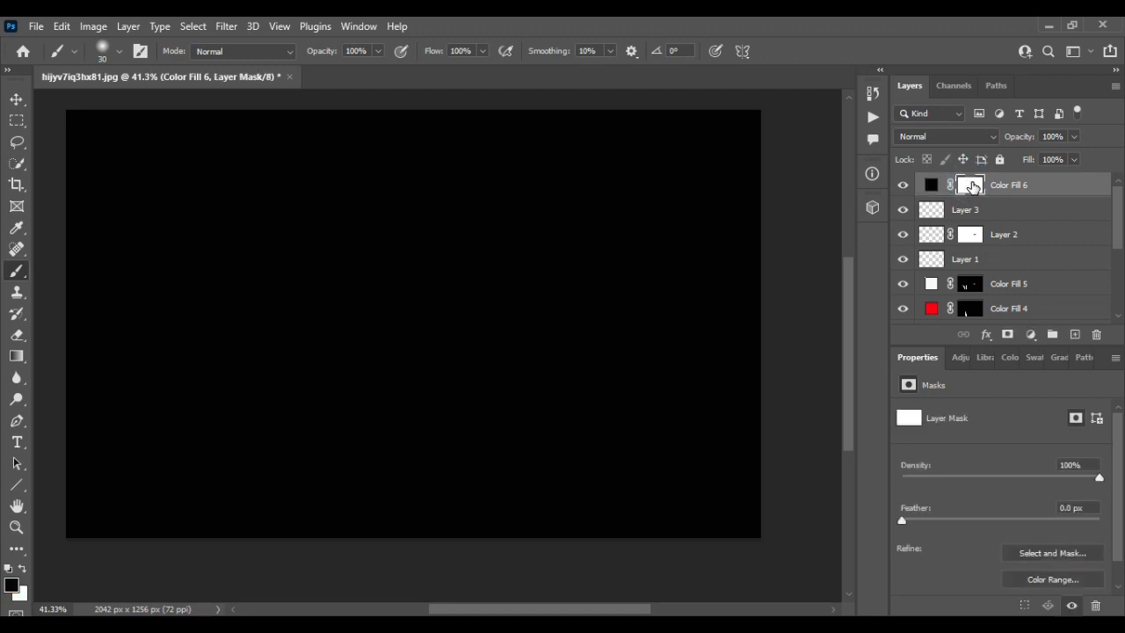
# Invert the near-black fill layer's mask to hide the fill, and set the layer to Soft Light blending
pyautogui.hotkey('ctrl', 'i')
pyautogui.click(23, 569)
pyautogui.scroll(3, 258, 180)
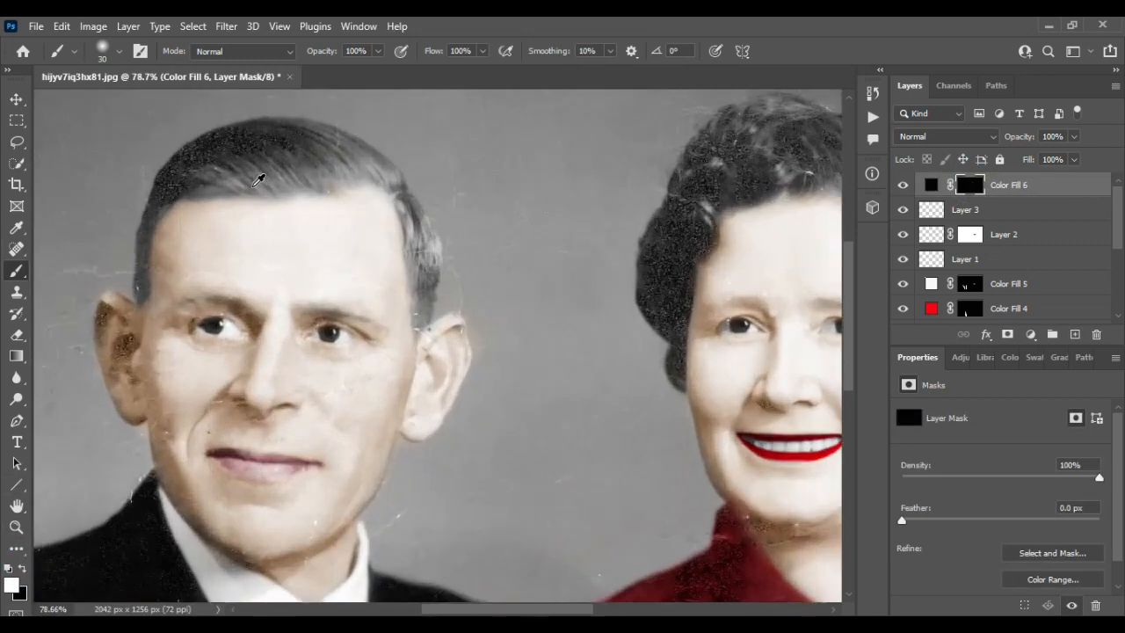
pyautogui.click(989, 139)
pyautogui.click(944, 315)
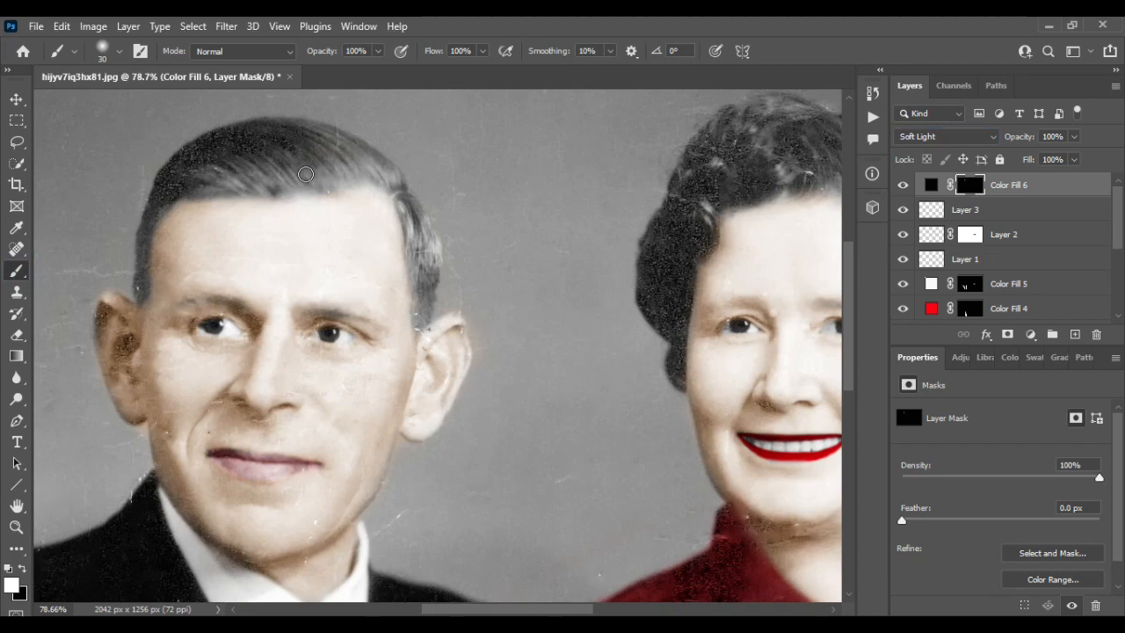
# Paint white on the fill's mask over the top of the man's hair with a size 45 brush
pyautogui.press(']')
pyautogui.press(']')
pyautogui.press(']')
pyautogui.press(']')
pyautogui.moveTo(305, 173)
pyautogui.mouseDown()
pyautogui.moveTo(236, 170)
pyautogui.moveTo(362, 156)
pyautogui.moveTo(228, 137)
pyautogui.moveTo(184, 188)
pyautogui.moveTo(341, 148)
pyautogui.moveTo(432, 208)
pyautogui.moveTo(418, 225)
pyautogui.moveTo(402, 202)
pyautogui.moveTo(420, 322)
pyautogui.moveTo(407, 221)
pyautogui.mouseUp()
pyautogui.scroll(2, 407, 221)
pyautogui.hscroll(-2, 411, 232)
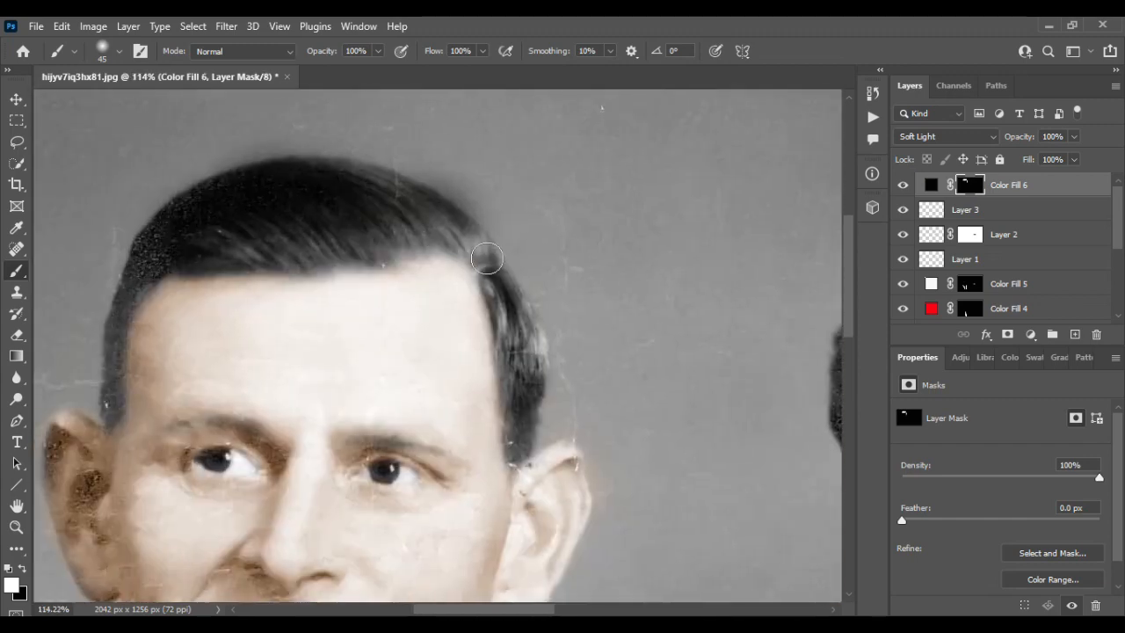
# Darken the hair at the man's temple and sideburn on the mask, using a size 25 brush at 56% opacity
pyautogui.moveTo(485, 254)
pyautogui.mouseDown()
pyautogui.moveTo(423, 214)
pyautogui.moveTo(327, 190)
pyautogui.moveTo(218, 183)
pyautogui.moveTo(118, 330)
pyautogui.moveTo(111, 402)
pyautogui.mouseUp()
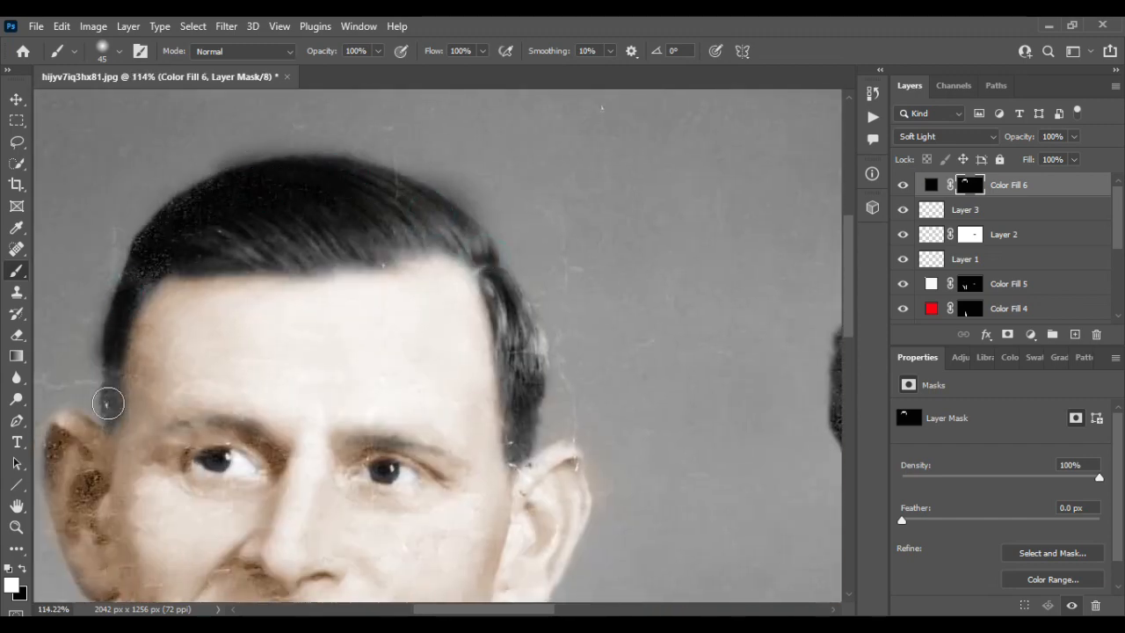
pyautogui.moveTo(120, 302); pyautogui.dragTo(104, 334)
pyautogui.moveTo(156, 273); pyautogui.dragTo(110, 344)
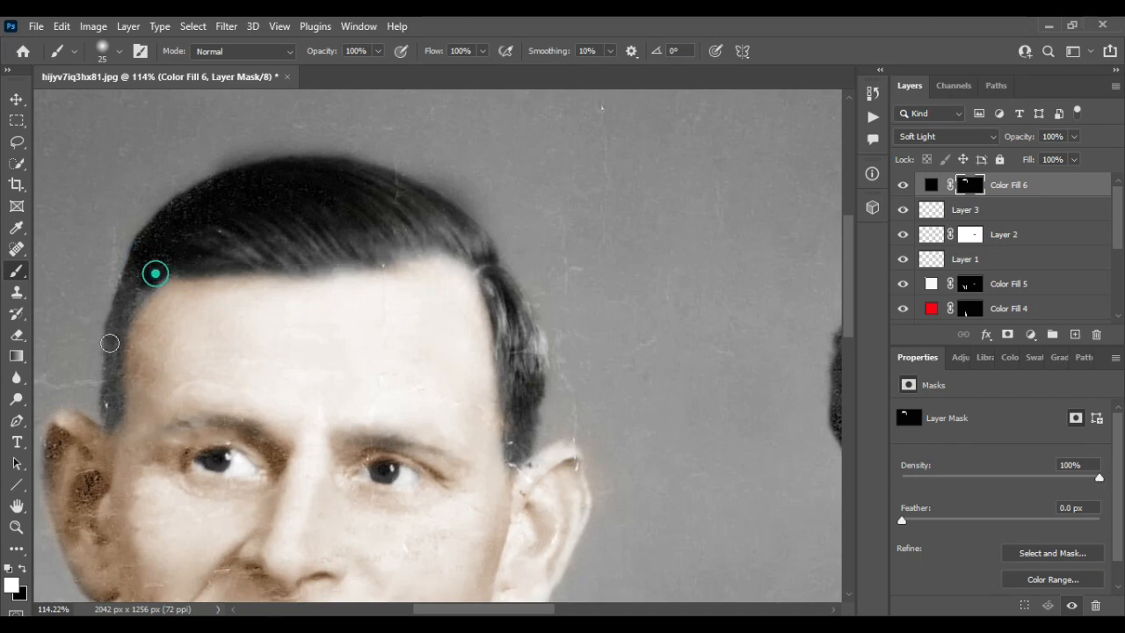
pyautogui.click(378, 50)
pyautogui.moveTo(159, 263)
pyautogui.mouseDown()
pyautogui.moveTo(143, 254)
pyautogui.moveTo(111, 406)
pyautogui.mouseUp()
pyautogui.moveTo(110, 343); pyautogui.dragTo(105, 413)
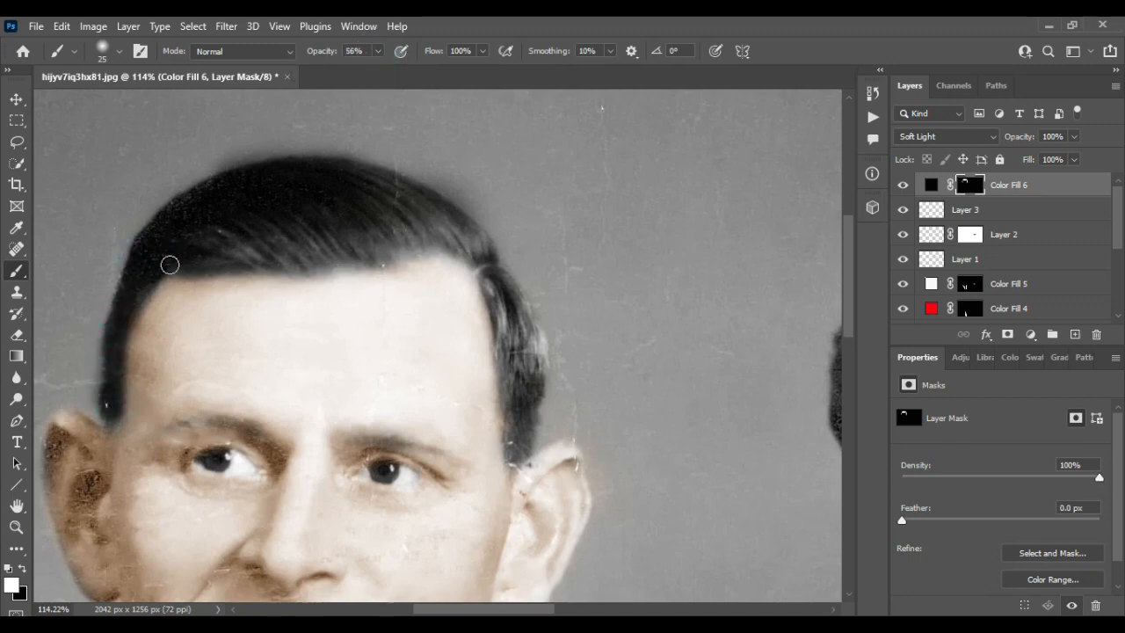
# Touch up the man's hairline and other sideburn on the mask, restore 100% brush opacity, and fill in the remaining hair
pyautogui.moveTo(374, 255); pyautogui.dragTo(241, 290)
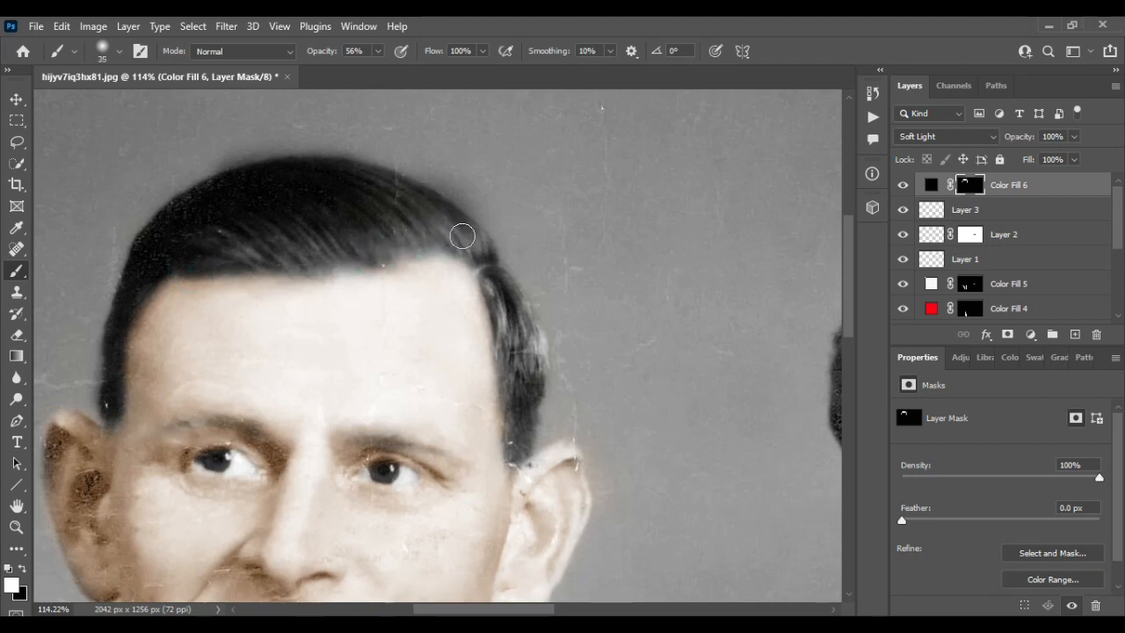
pyautogui.moveTo(273, 166); pyautogui.dragTo(269, 166)
pyautogui.moveTo(520, 439); pyautogui.dragTo(520, 444)
pyautogui.press('0')
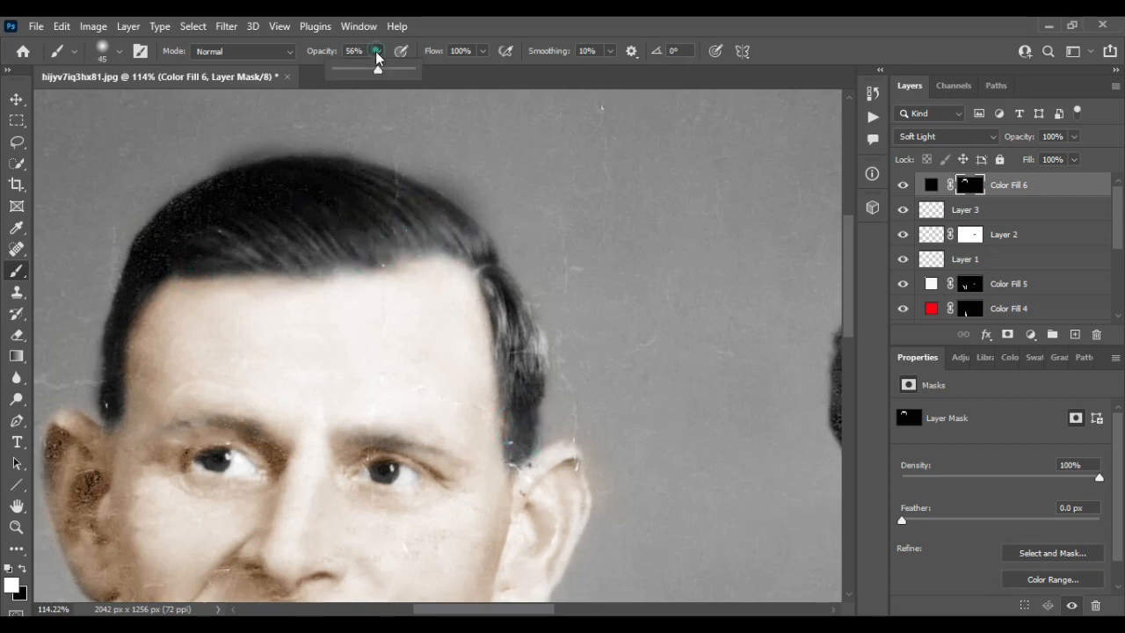
pyautogui.moveTo(204, 252); pyautogui.dragTo(176, 245)
pyautogui.scroll(-5, 351, 231)
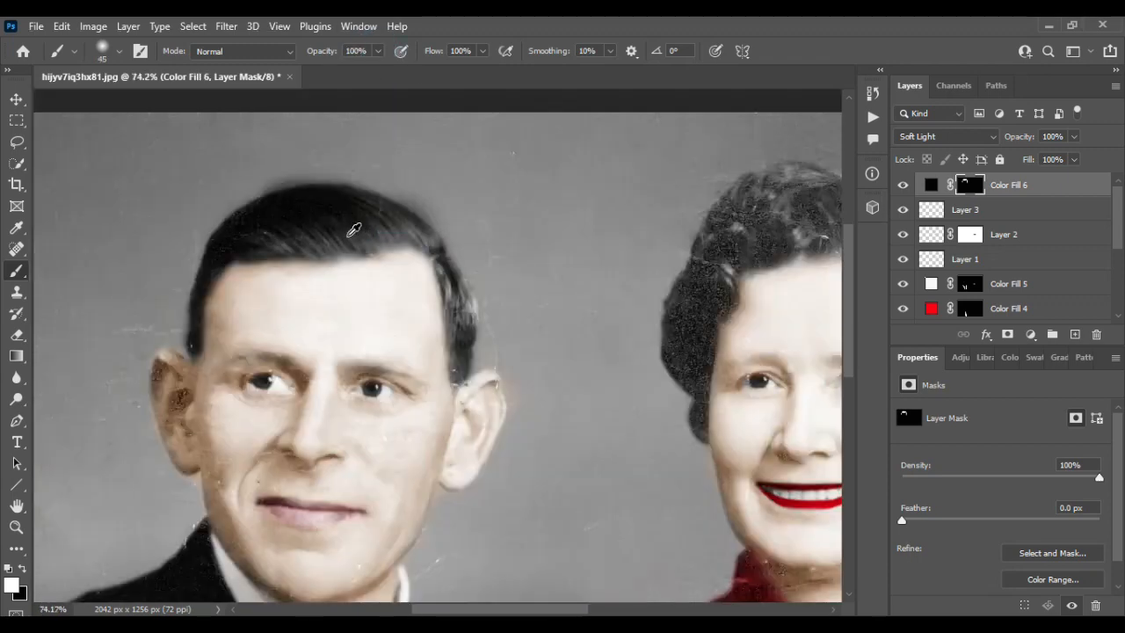
# Paint black on the mask around the outside of the man's hair and forehead to clear the dark spill
pyautogui.hscroll(4, 352, 237)
pyautogui.hscroll(-3, 352, 240)
pyautogui.scroll(2, 180, 276)
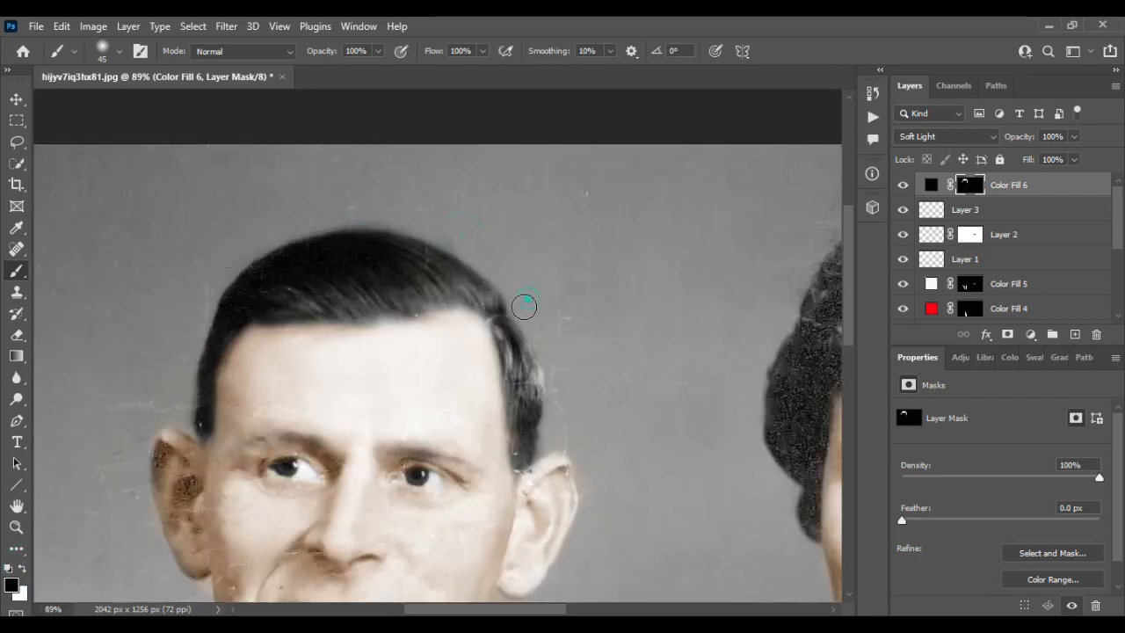
pyautogui.moveTo(273, 228)
pyautogui.mouseDown()
pyautogui.moveTo(182, 362)
pyautogui.moveTo(183, 414)
pyautogui.mouseUp()
pyautogui.moveTo(244, 353); pyautogui.dragTo(239, 378)
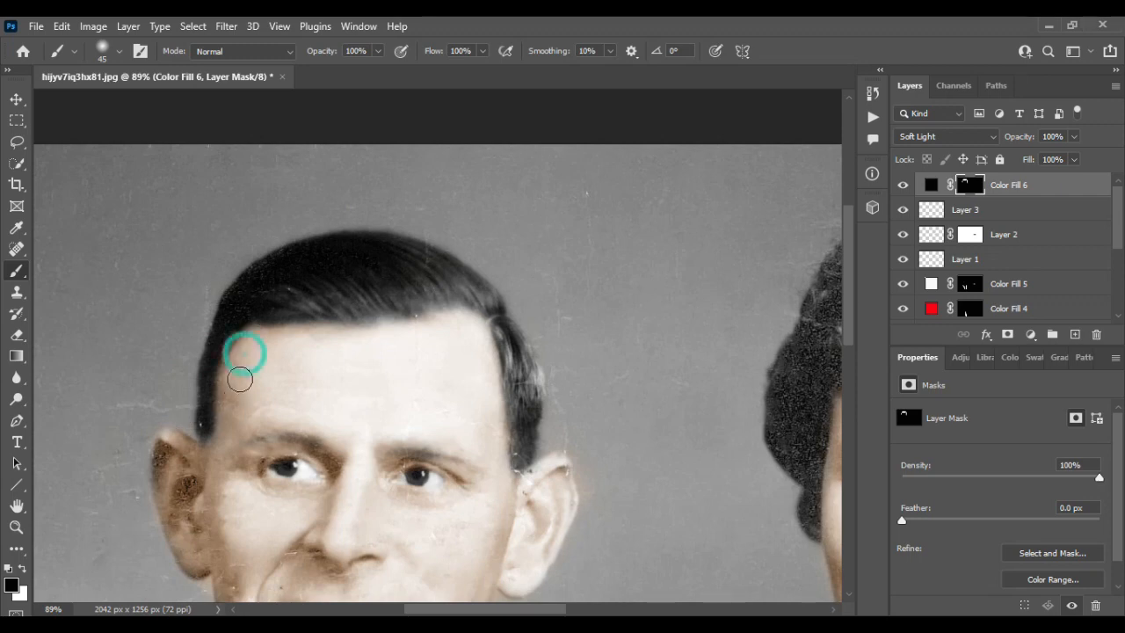
# Paint white on the mask over the front waves and face-side curls of the woman's hair with a size 45 brush
pyautogui.scroll(-3, 633, 401)
pyautogui.scroll(3, 625, 387)
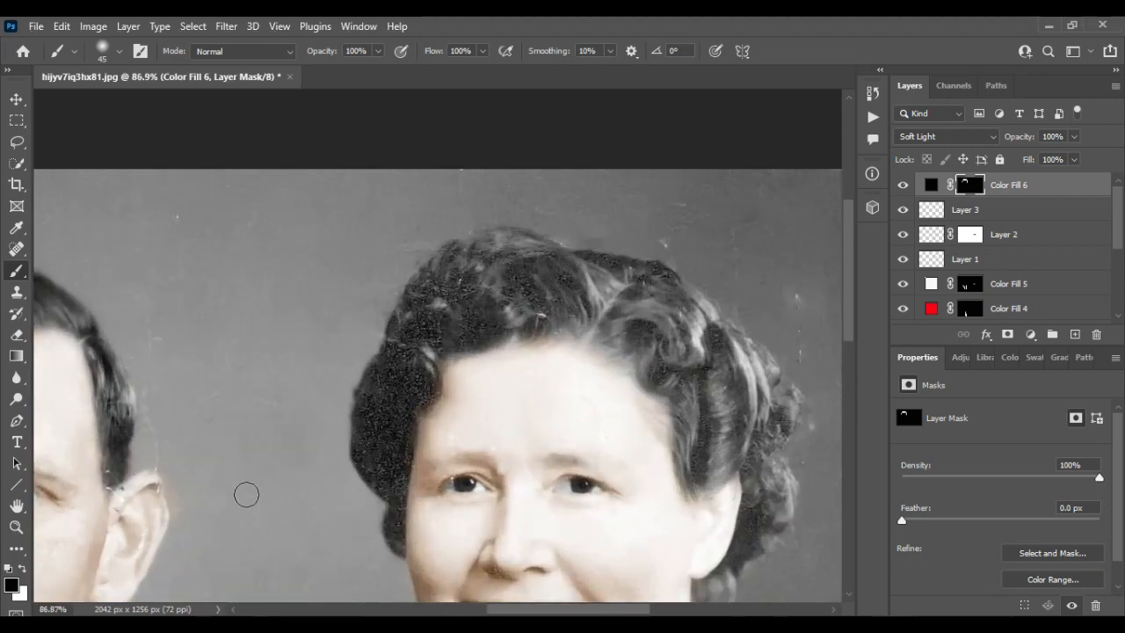
pyautogui.moveTo(466, 290); pyautogui.dragTo(532, 330)
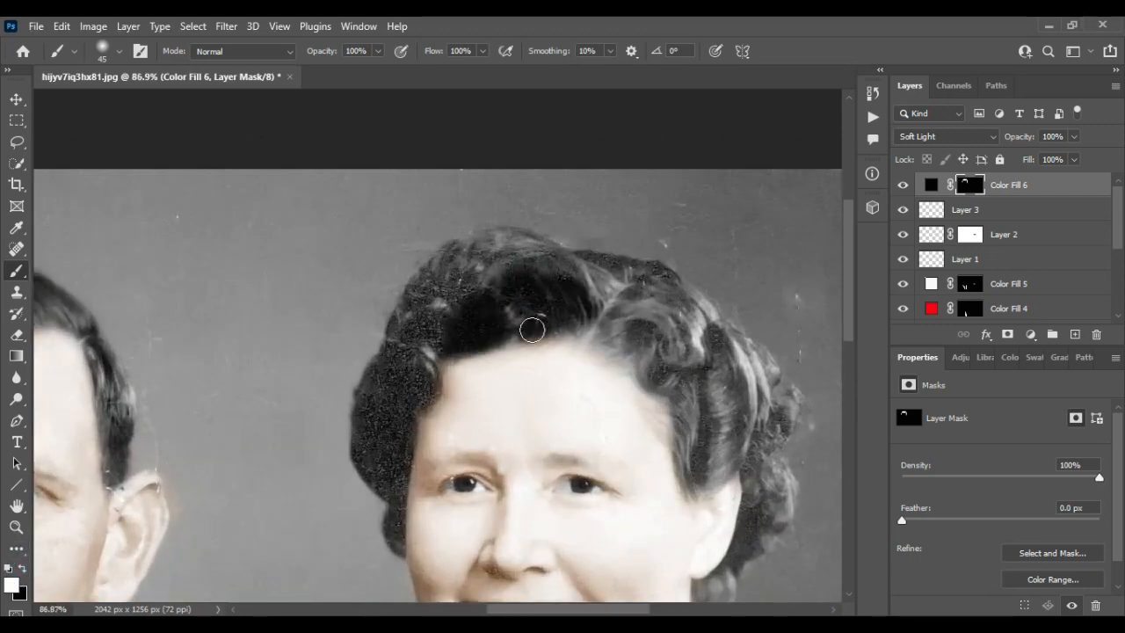
pyautogui.moveTo(508, 267)
pyautogui.mouseDown()
pyautogui.moveTo(459, 268)
pyautogui.moveTo(412, 382)
pyautogui.moveTo(412, 357)
pyautogui.moveTo(375, 401)
pyautogui.moveTo(383, 386)
pyautogui.moveTo(375, 446)
pyautogui.moveTo(395, 441)
pyautogui.moveTo(397, 564)
pyautogui.mouseUp()
# Paint white on the mask over the rest of the woman's hair, from the parting to the curls behind her ear
pyautogui.press('[')
pyautogui.press('[')
pyautogui.press('[')
pyautogui.press('[')
pyautogui.moveTo(582, 329)
pyautogui.mouseDown()
pyautogui.moveTo(622, 354)
pyautogui.moveTo(623, 300)
pyautogui.moveTo(595, 301)
pyautogui.moveTo(618, 271)
pyautogui.mouseUp()
pyautogui.moveTo(658, 323)
pyautogui.mouseDown()
pyautogui.moveTo(615, 341)
pyautogui.moveTo(701, 440)
pyautogui.moveTo(730, 384)
pyautogui.moveTo(619, 321)
pyautogui.moveTo(706, 484)
pyautogui.moveTo(774, 439)
pyautogui.moveTo(721, 334)
pyautogui.moveTo(766, 414)
pyautogui.moveTo(777, 498)
pyautogui.moveTo(757, 531)
pyautogui.mouseUp()
pyautogui.scroll(-3, 756, 523)
pyautogui.press('[')
pyautogui.moveTo(740, 418)
pyautogui.mouseDown()
pyautogui.moveTo(701, 456)
pyautogui.moveTo(768, 388)
pyautogui.moveTo(760, 372)
pyautogui.moveTo(773, 316)
pyautogui.moveTo(752, 406)
pyautogui.moveTo(768, 261)
pyautogui.moveTo(786, 290)
pyautogui.moveTo(713, 334)
pyautogui.mouseUp()
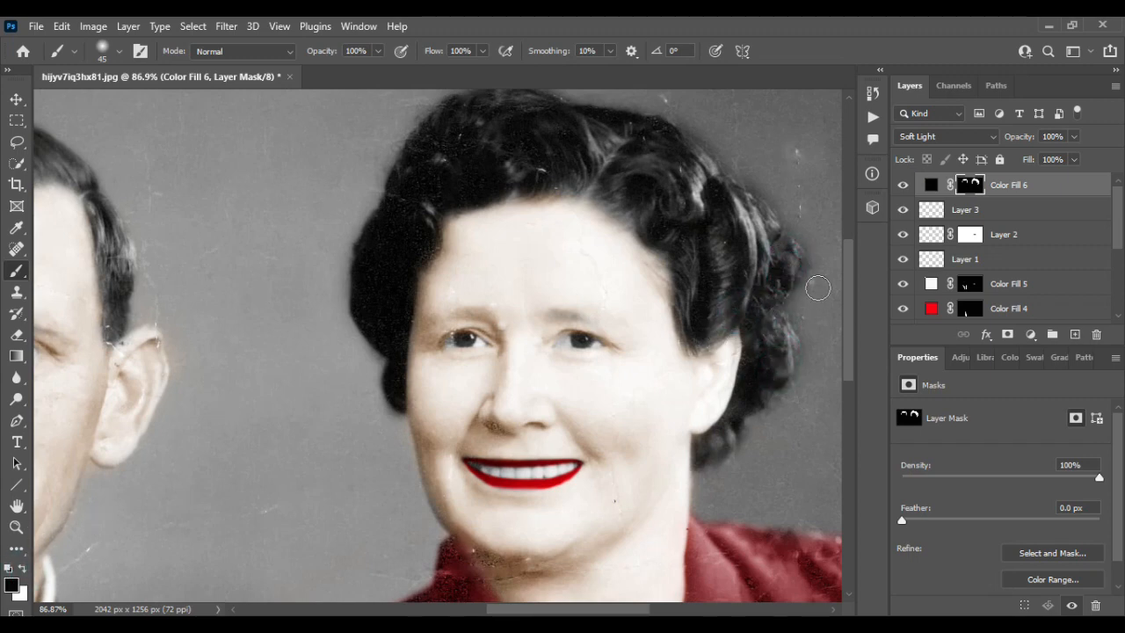
# Paint black on the mask along the outer edge of the woman's hair to trim the dark spill from the background
pyautogui.hscroll(5, 671, 219)
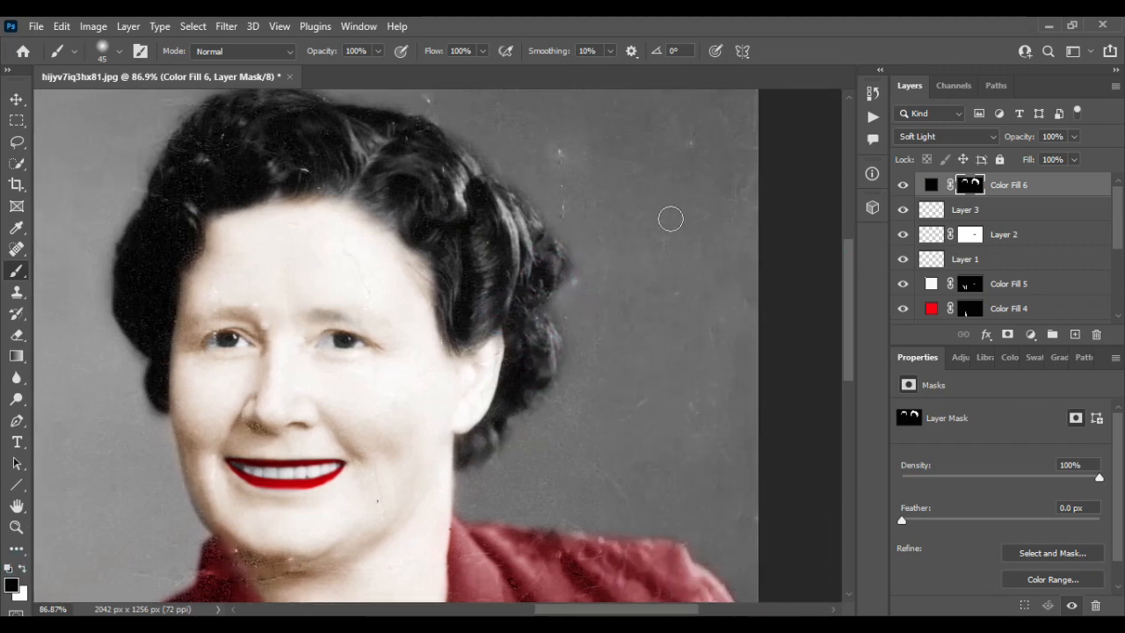
pyautogui.scroll(3, 519, 431)
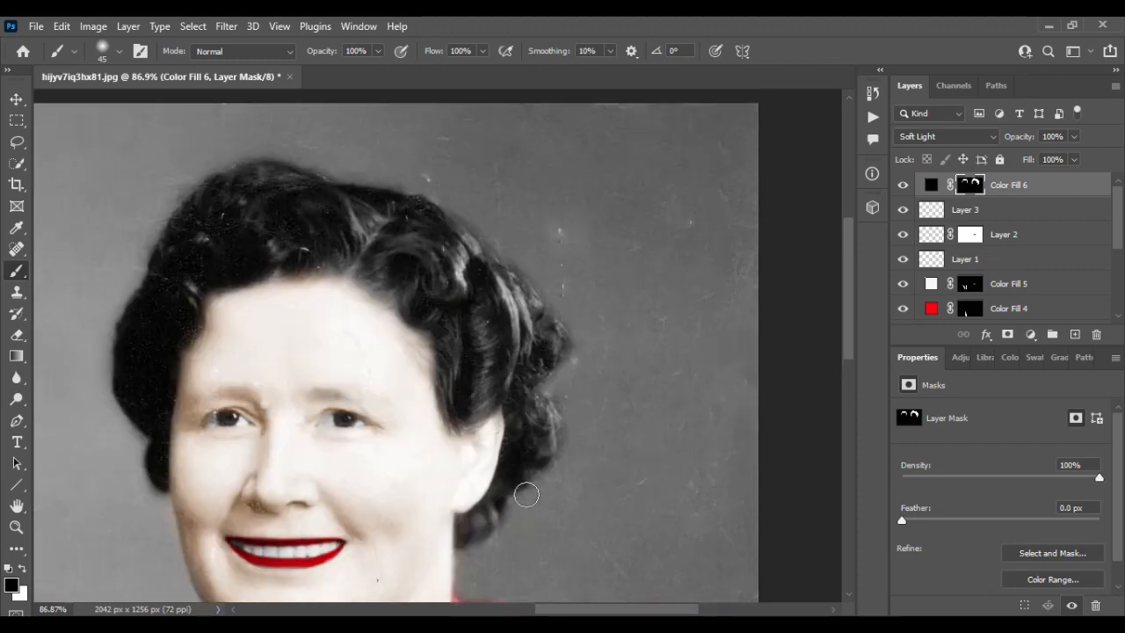
pyautogui.scroll(-5, 440, 274)
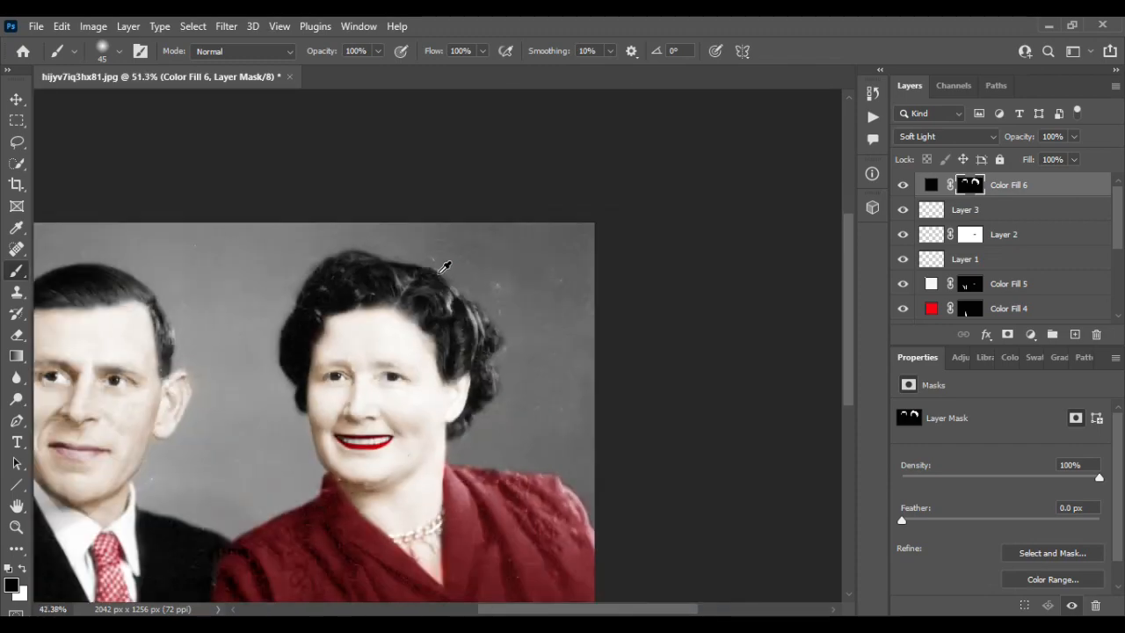
# Reduce the opacity of the woman's lip layer to 50%
pyautogui.click(18, 100)
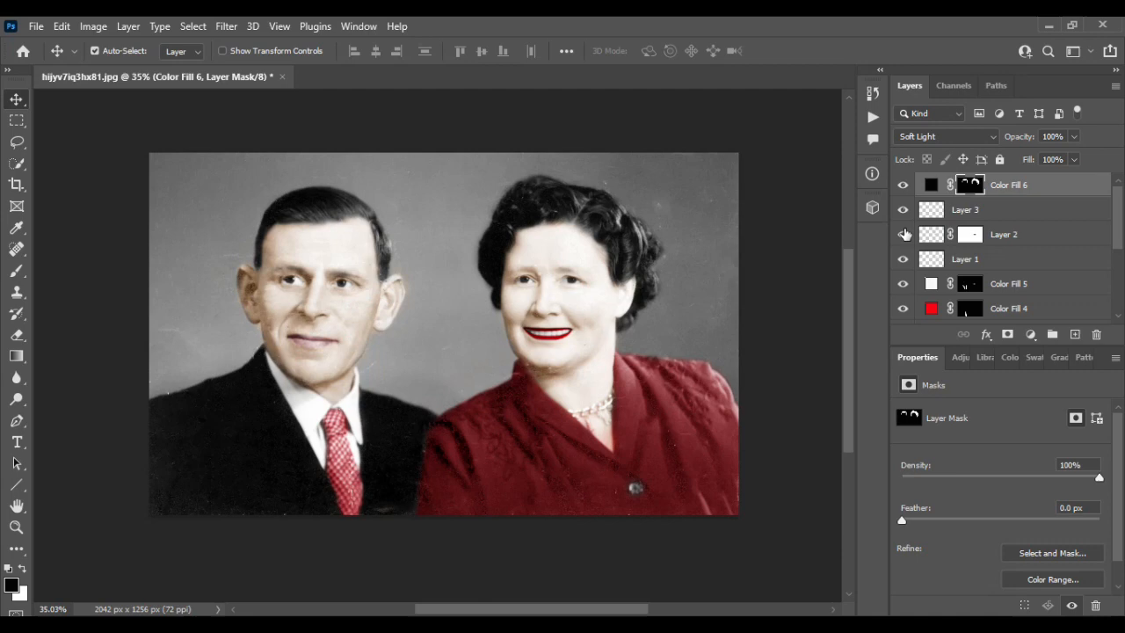
pyautogui.click(550, 336)
pyautogui.click(1074, 137)
pyautogui.moveTo(1074, 156); pyautogui.dragTo(1071, 157)
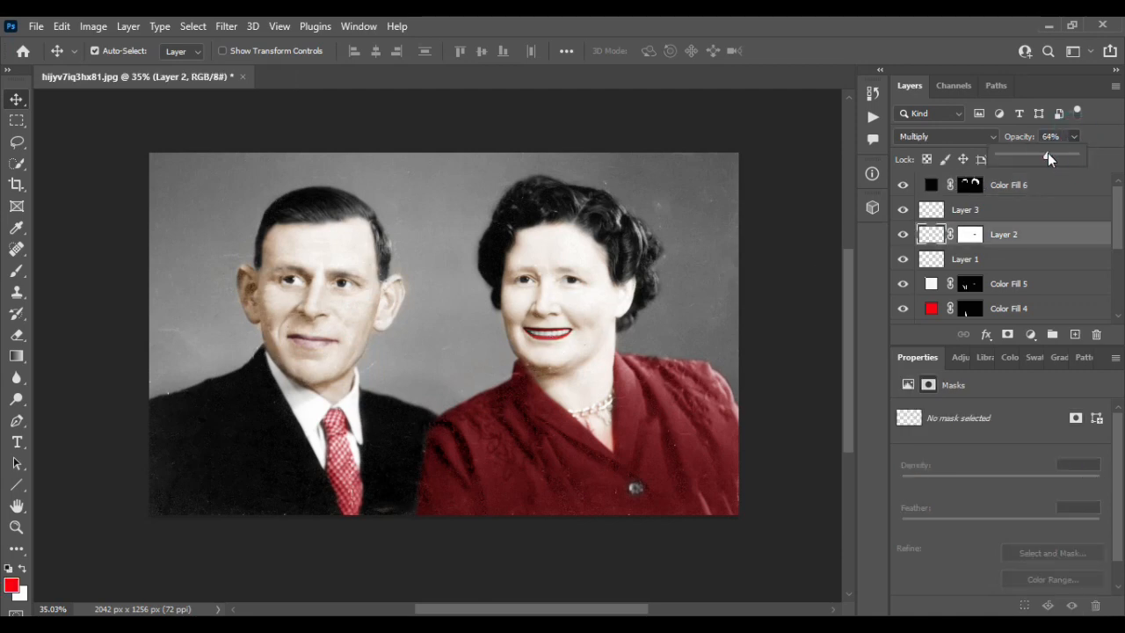
pyautogui.click(25, 98)
pyautogui.scroll(-2, 519, 297)
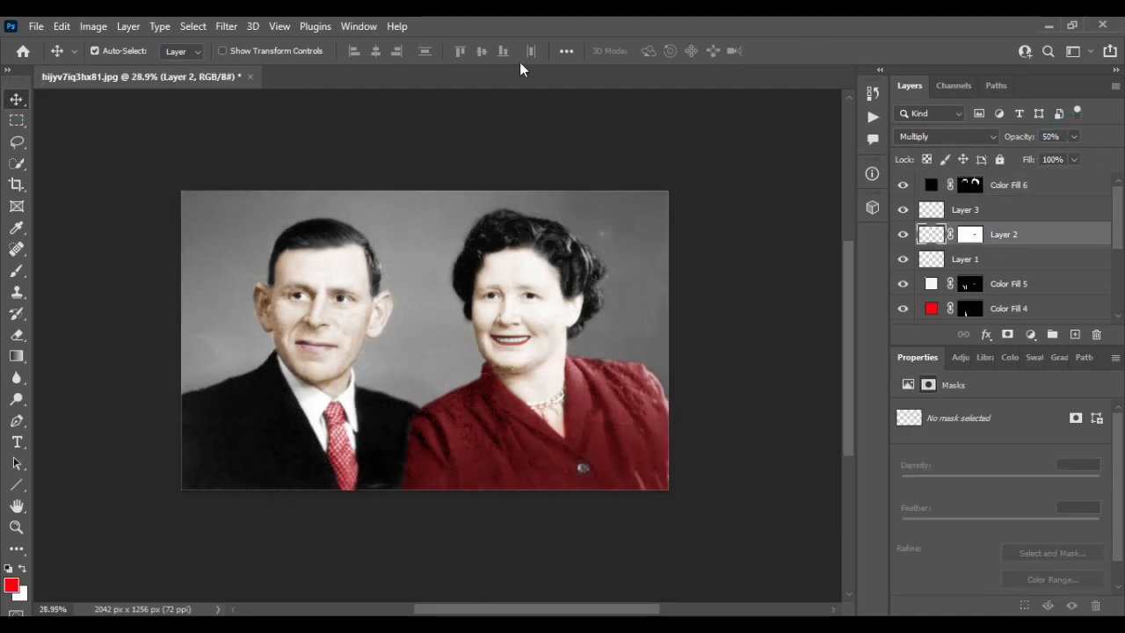
# Group all the coloring layers from Color Fill 6 down to Color Fill 1
pyautogui.click(1037, 185)
pyautogui.scroll(-3, 1019, 253)
pyautogui.keyDown('shift'); pyautogui.click(1049, 238); pyautogui.keyUp('shift')
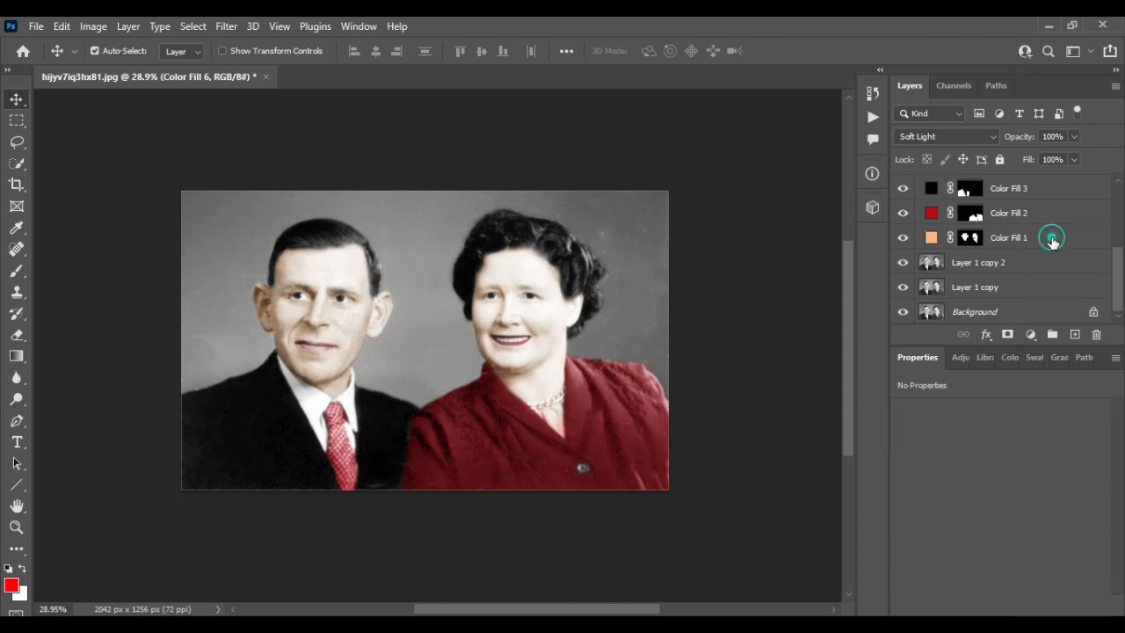
pyautogui.hotkey('ctrl', 'g')
# Toggle the coloring group's visibility to compare the colorized portrait with the black-and-white version
pyautogui.click(903, 183)
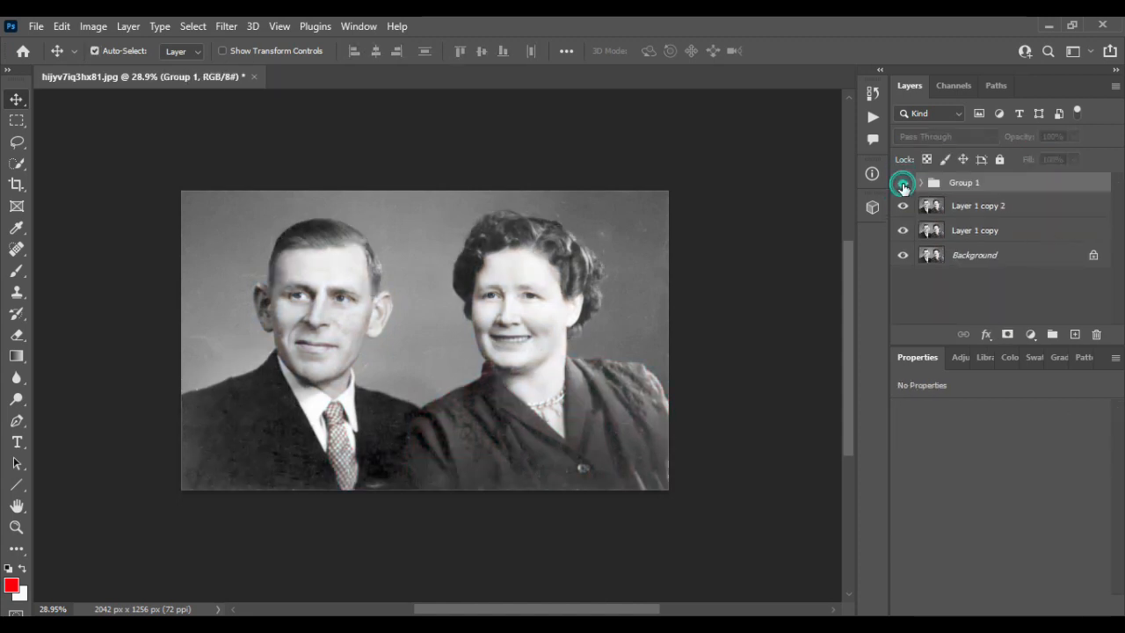
pyautogui.click(903, 183)
pyautogui.click(903, 183)
pyautogui.click(903, 183)
pyautogui.click(903, 183)
pyautogui.click(903, 182)
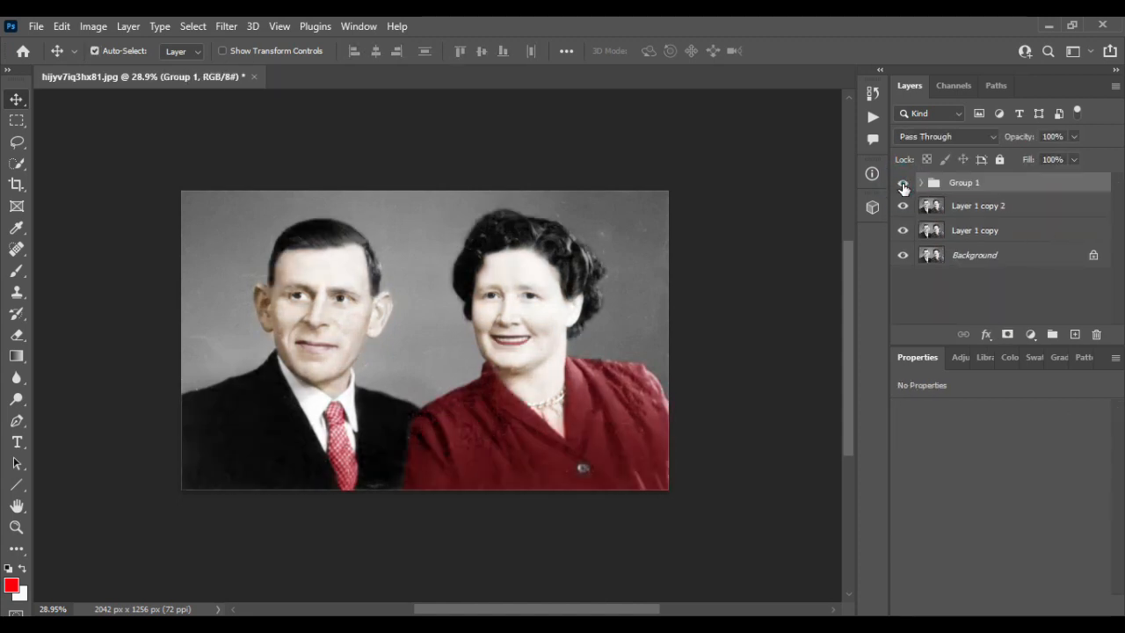
# Group the coloring group together with Layer 1 copy 2, and toggle the new group's visibility to compare
pyautogui.keyDown('shift'); pyautogui.click(1050, 209); pyautogui.keyUp('shift')
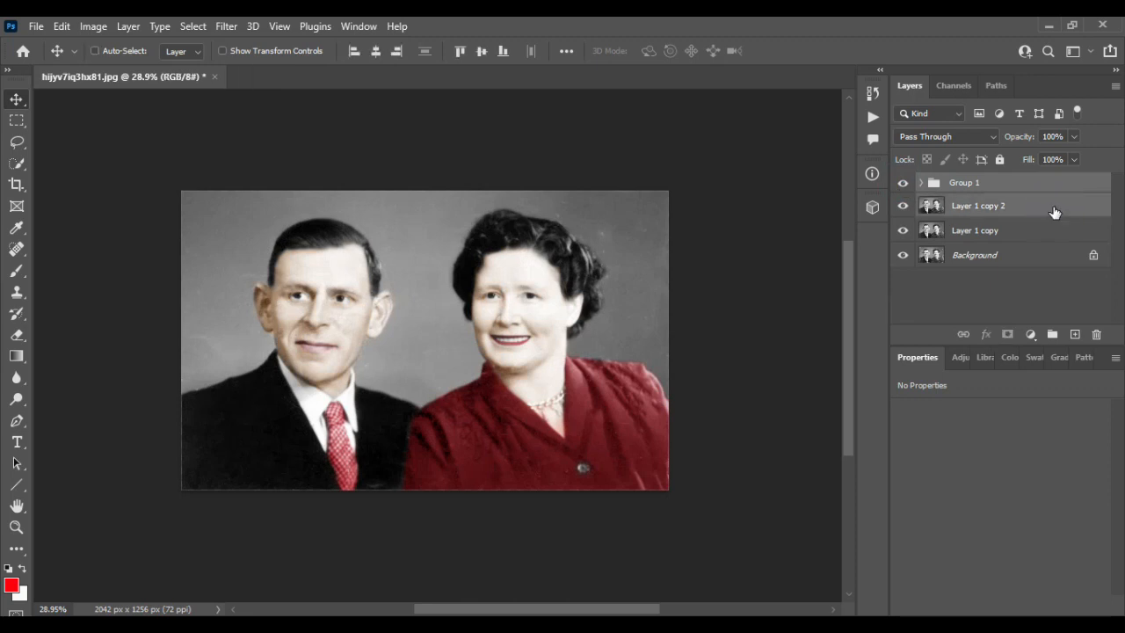
pyautogui.hotkey('ctrl', 'g')
pyautogui.click(903, 183)
pyautogui.click(904, 183)
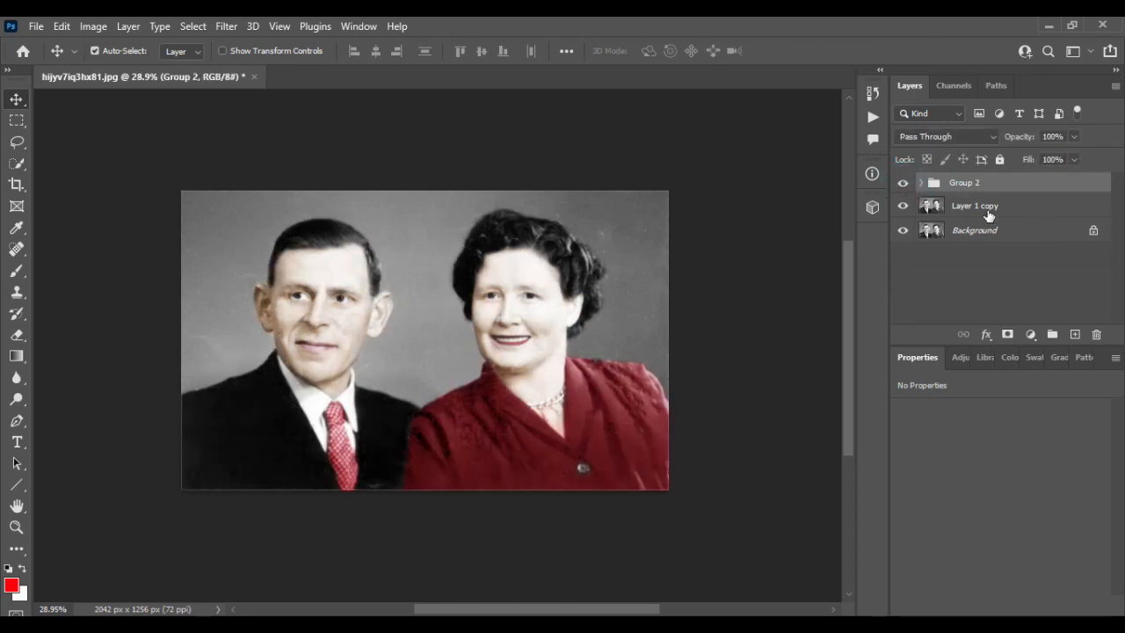
# Move Layer 1 copy into Group 2 and toggle the group's visibility to compare the result with the original Background
pyautogui.moveTo(975, 208); pyautogui.dragTo(966, 184)
pyautogui.click(996, 207)
pyautogui.click(903, 183)
pyautogui.click(903, 183)
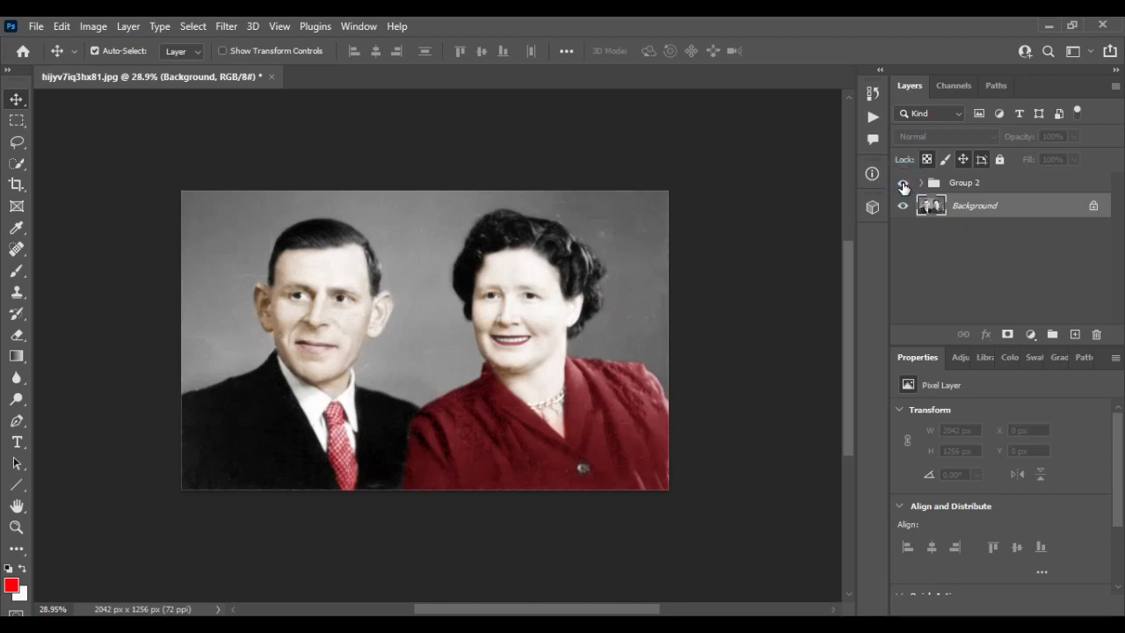